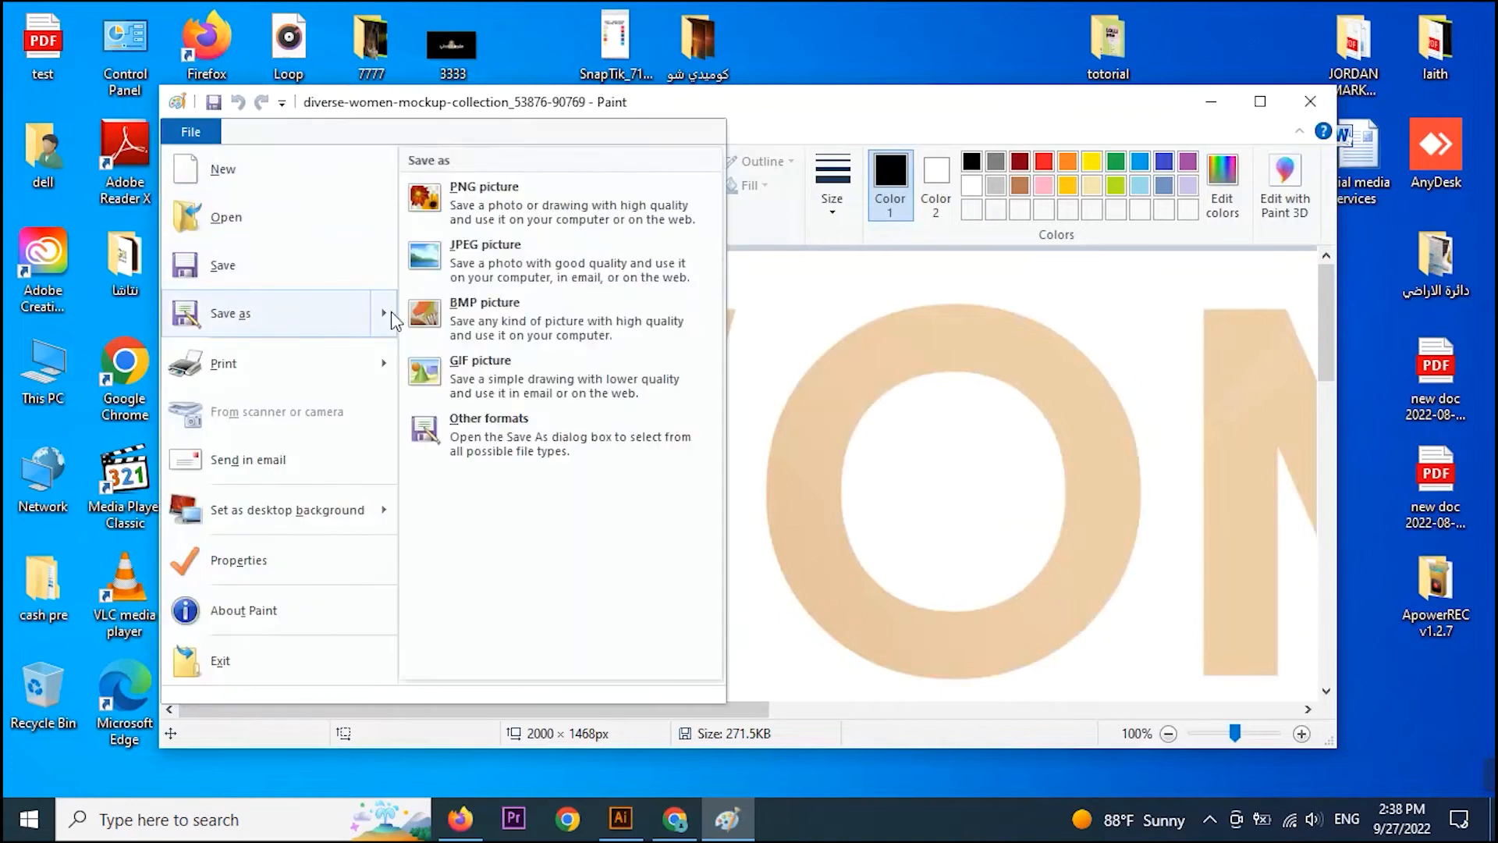
Save the picture to the Desktop as a PNG named 888 and open that file in Adobe Illustrator.
left_click(230, 313)
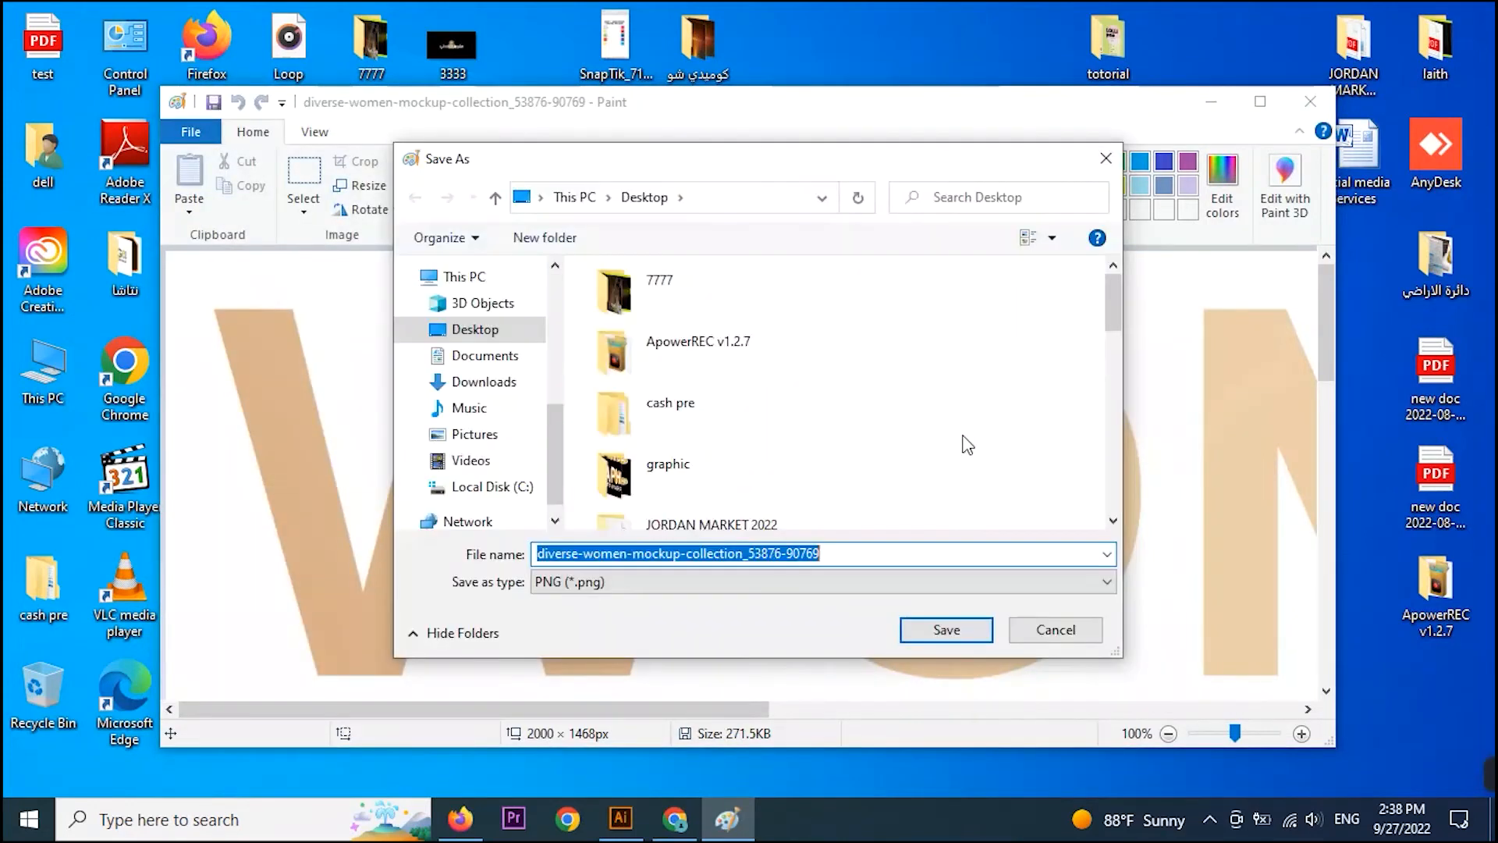
type("888")
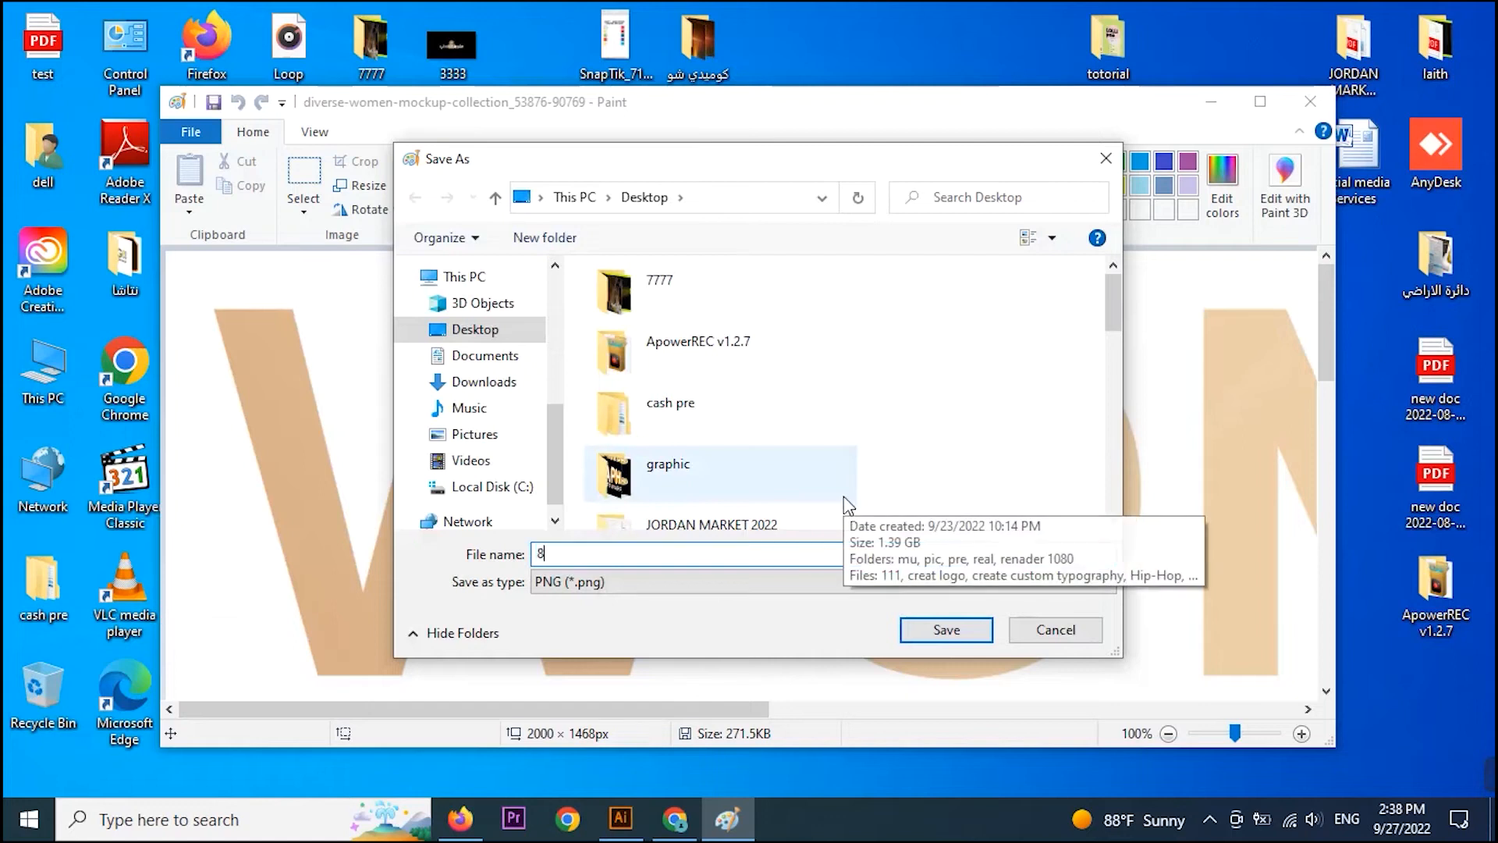
left_click(959, 632)
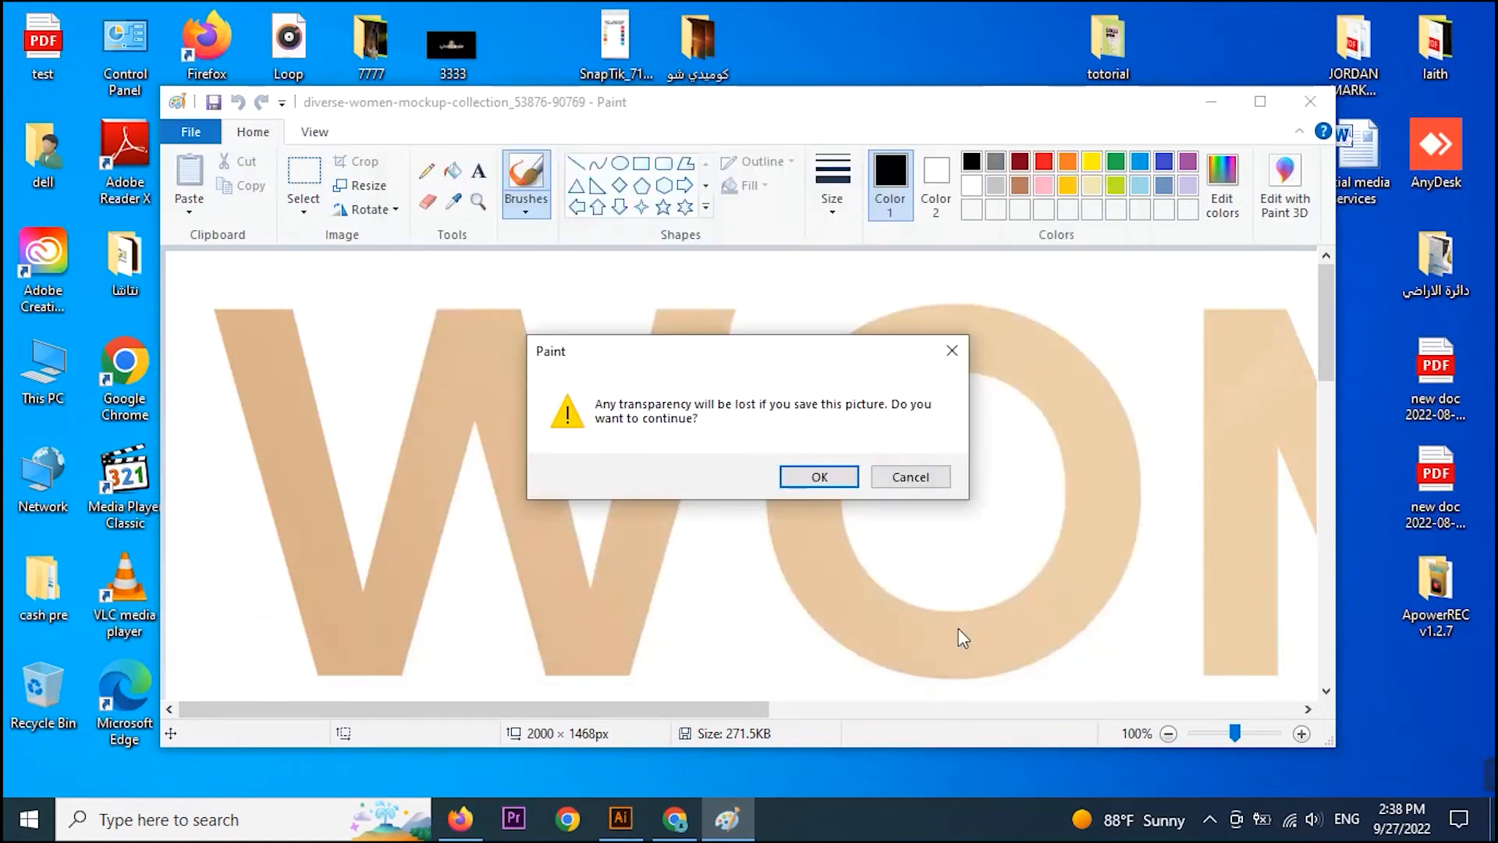
left_click(821, 476)
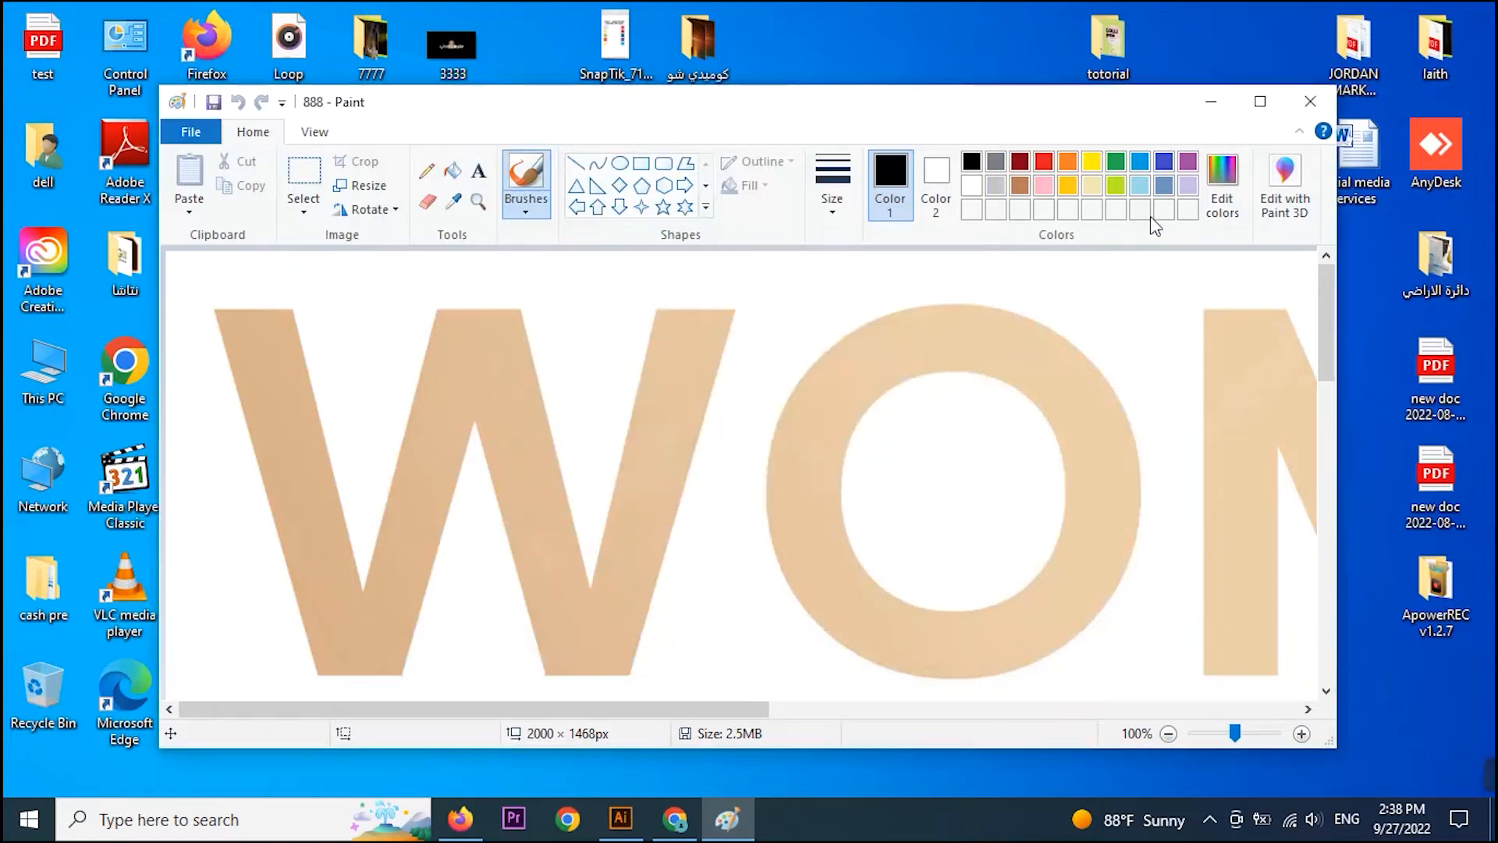
left_click(1209, 102)
left_click_drag(451, 690, 673, 421)
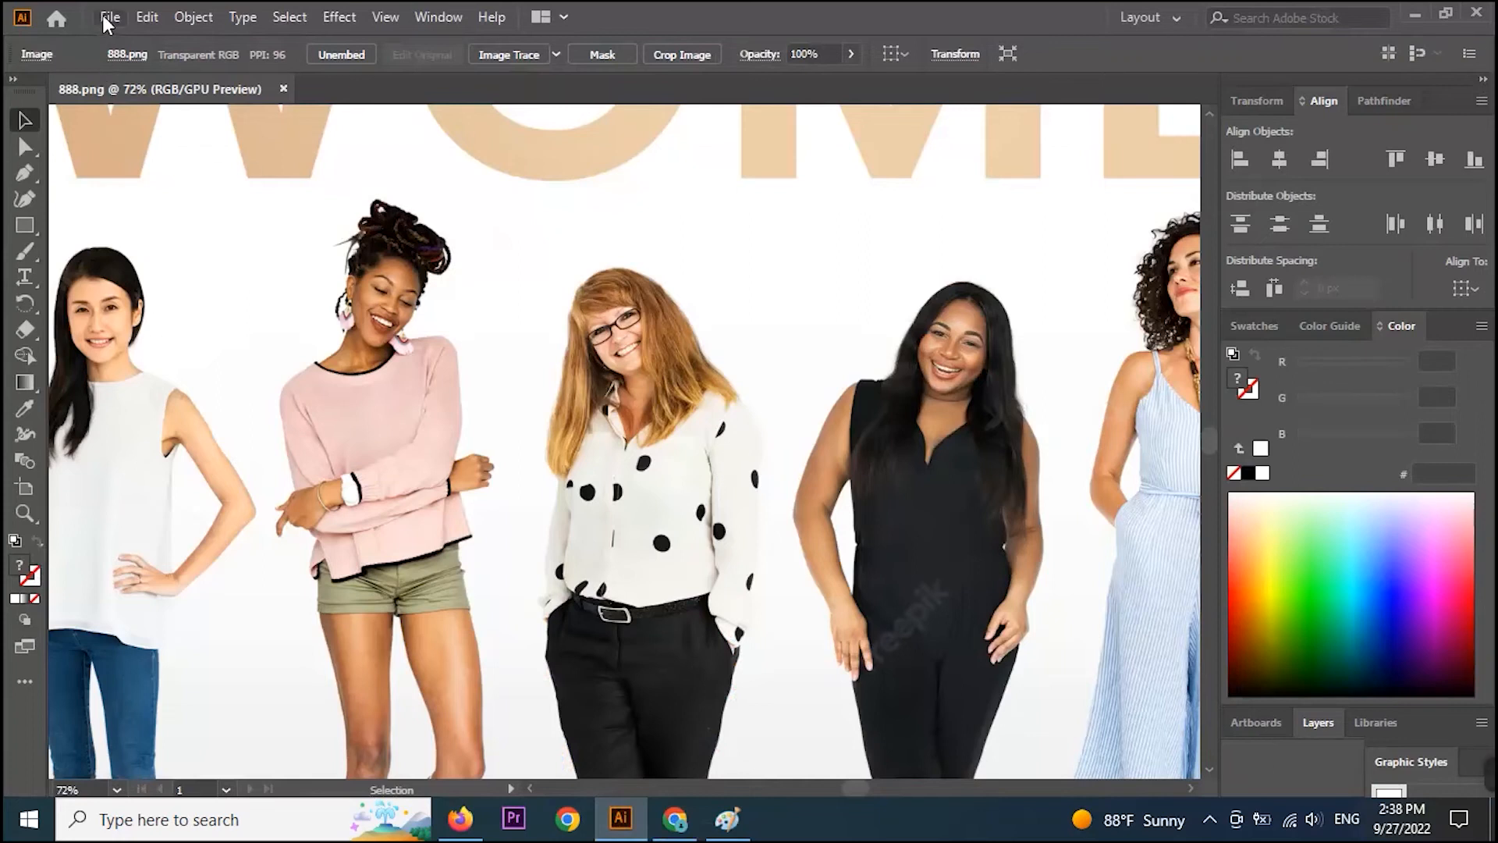
Create a new 1920 x 1080 px RGB document with the transparency grid set to Off.
left_click(104, 16)
left_click(125, 35)
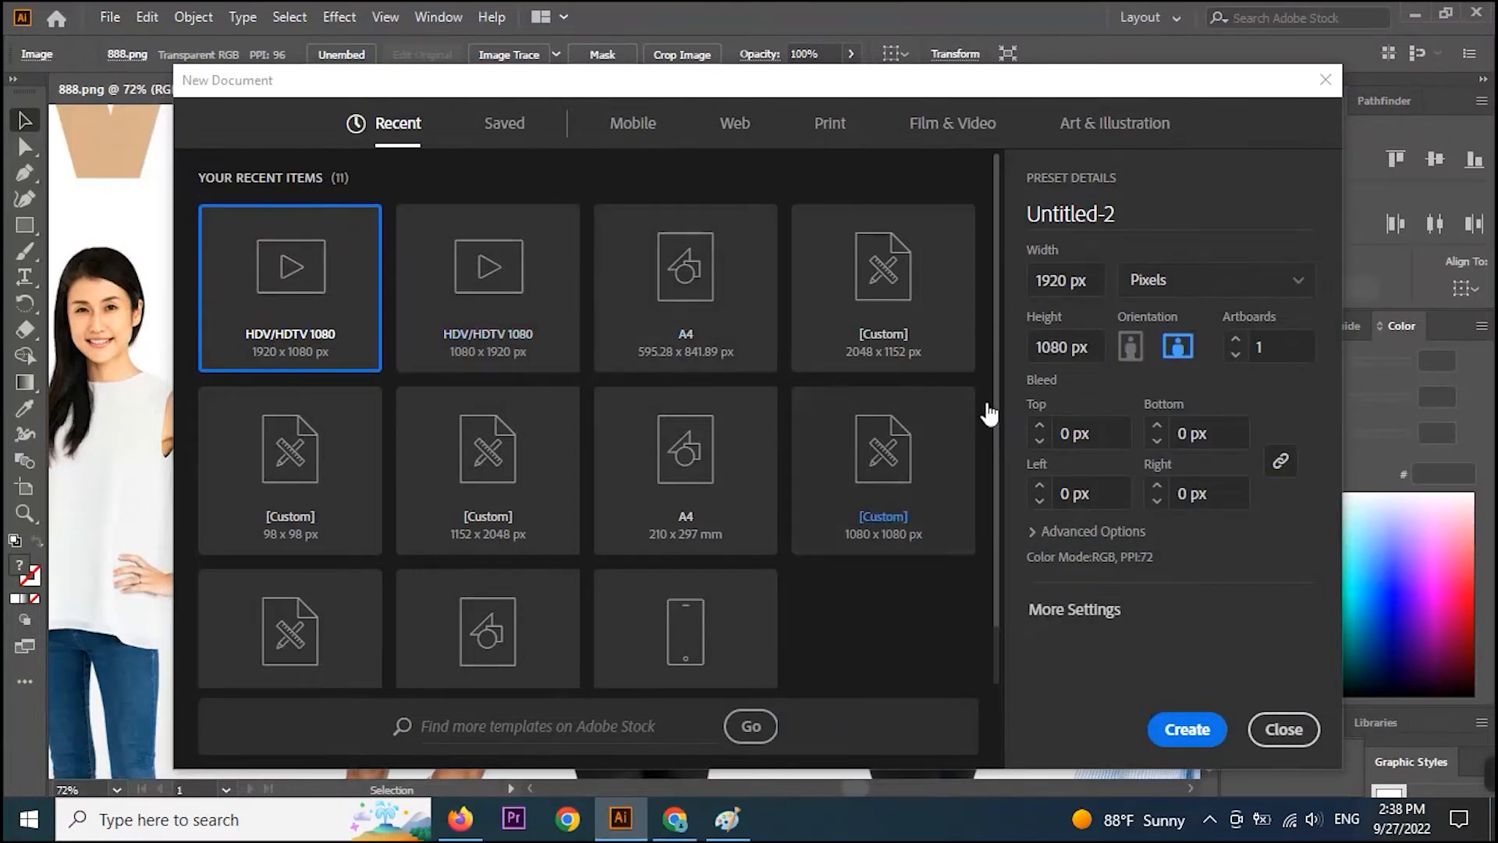
left_click(1091, 612)
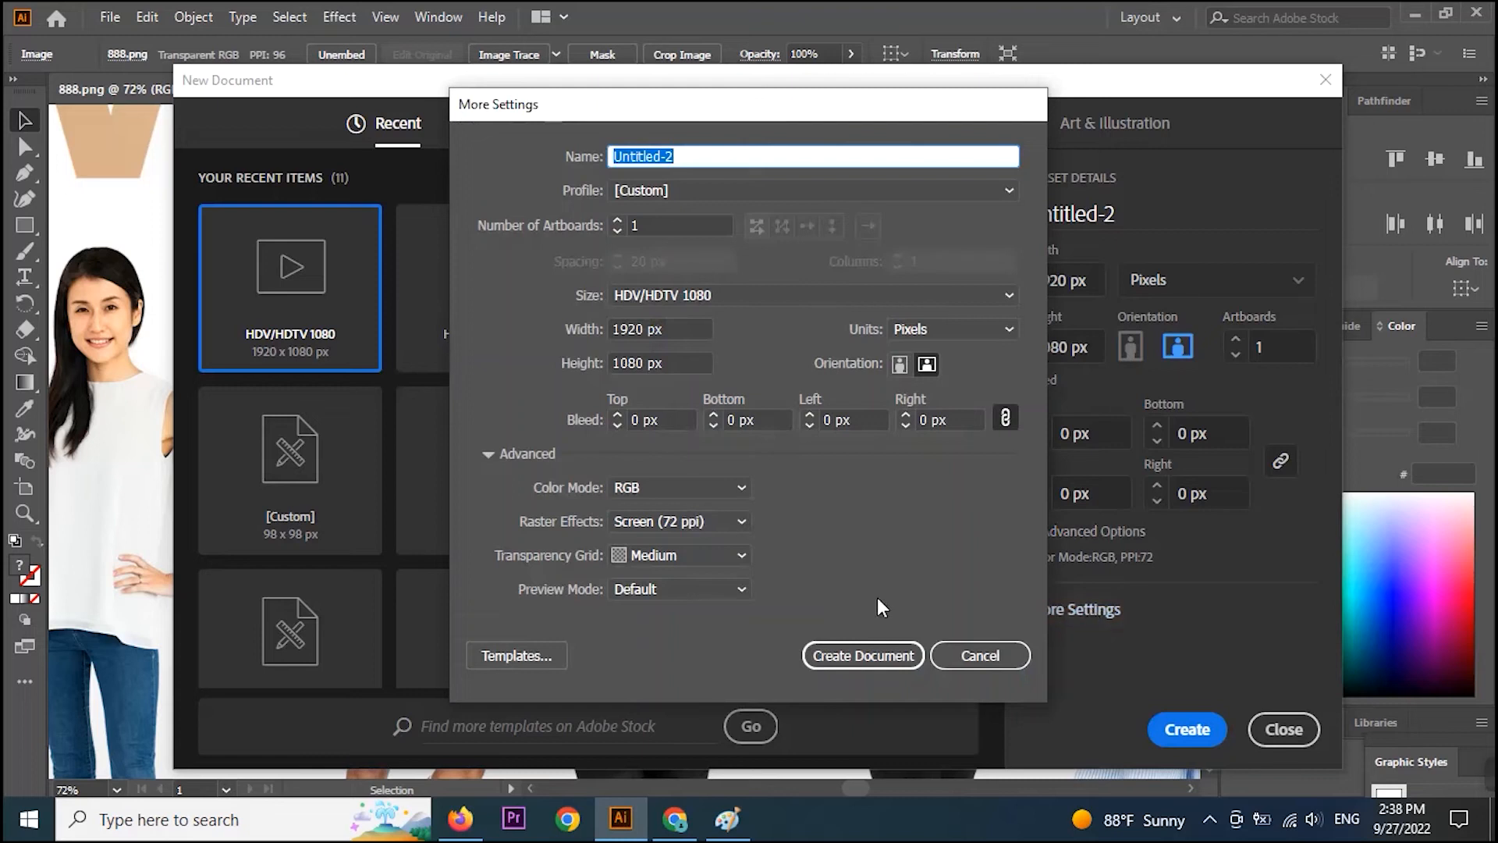
left_click(682, 556)
left_click(682, 576)
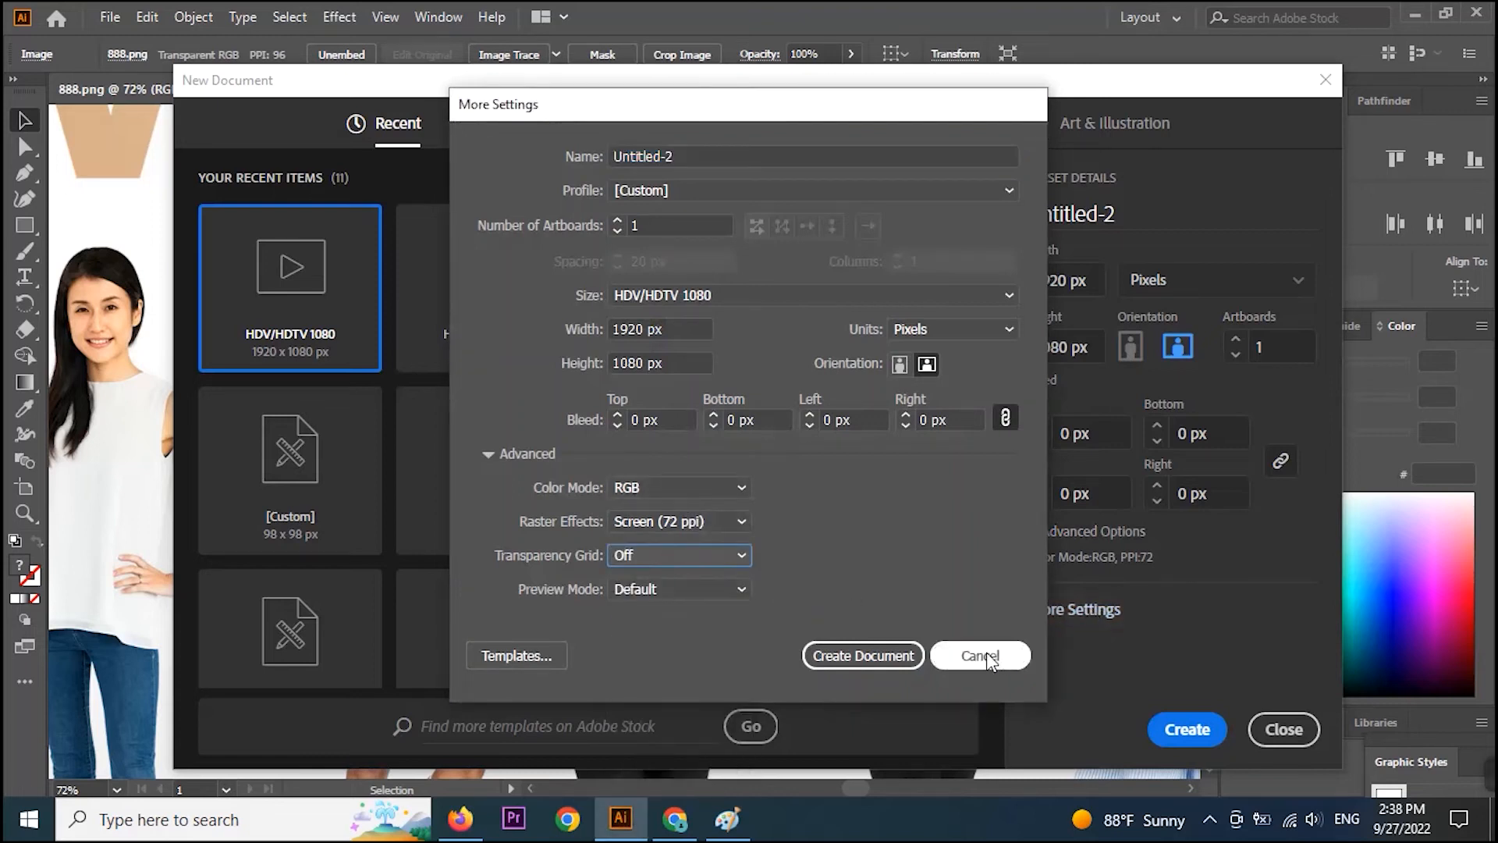
left_click(852, 654)
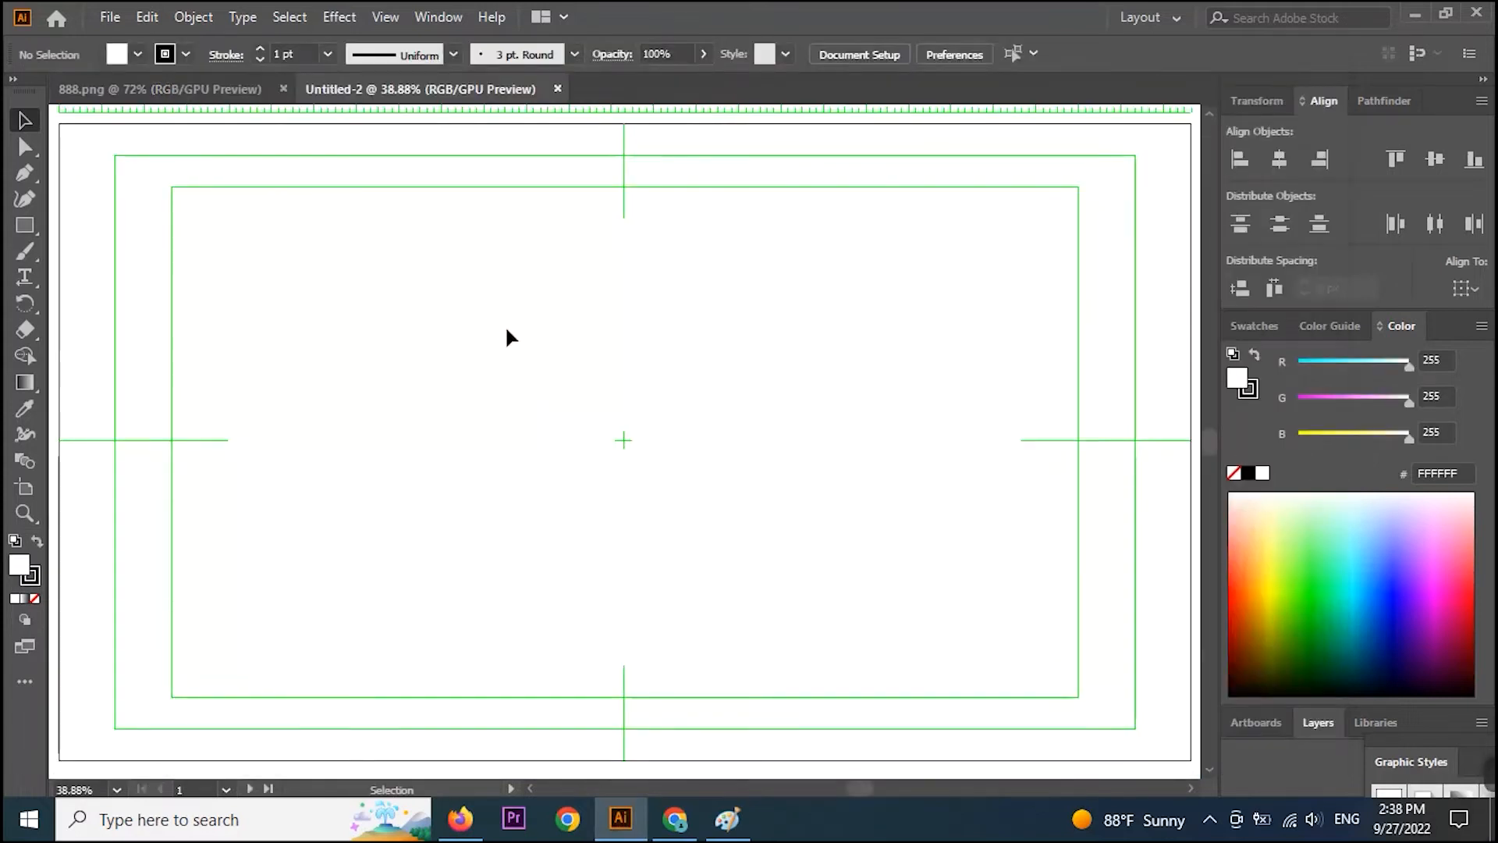
Cut the women image out of the 888.png document.
key("z")
left_click(619, 442, "alt")
left_click(593, 408)
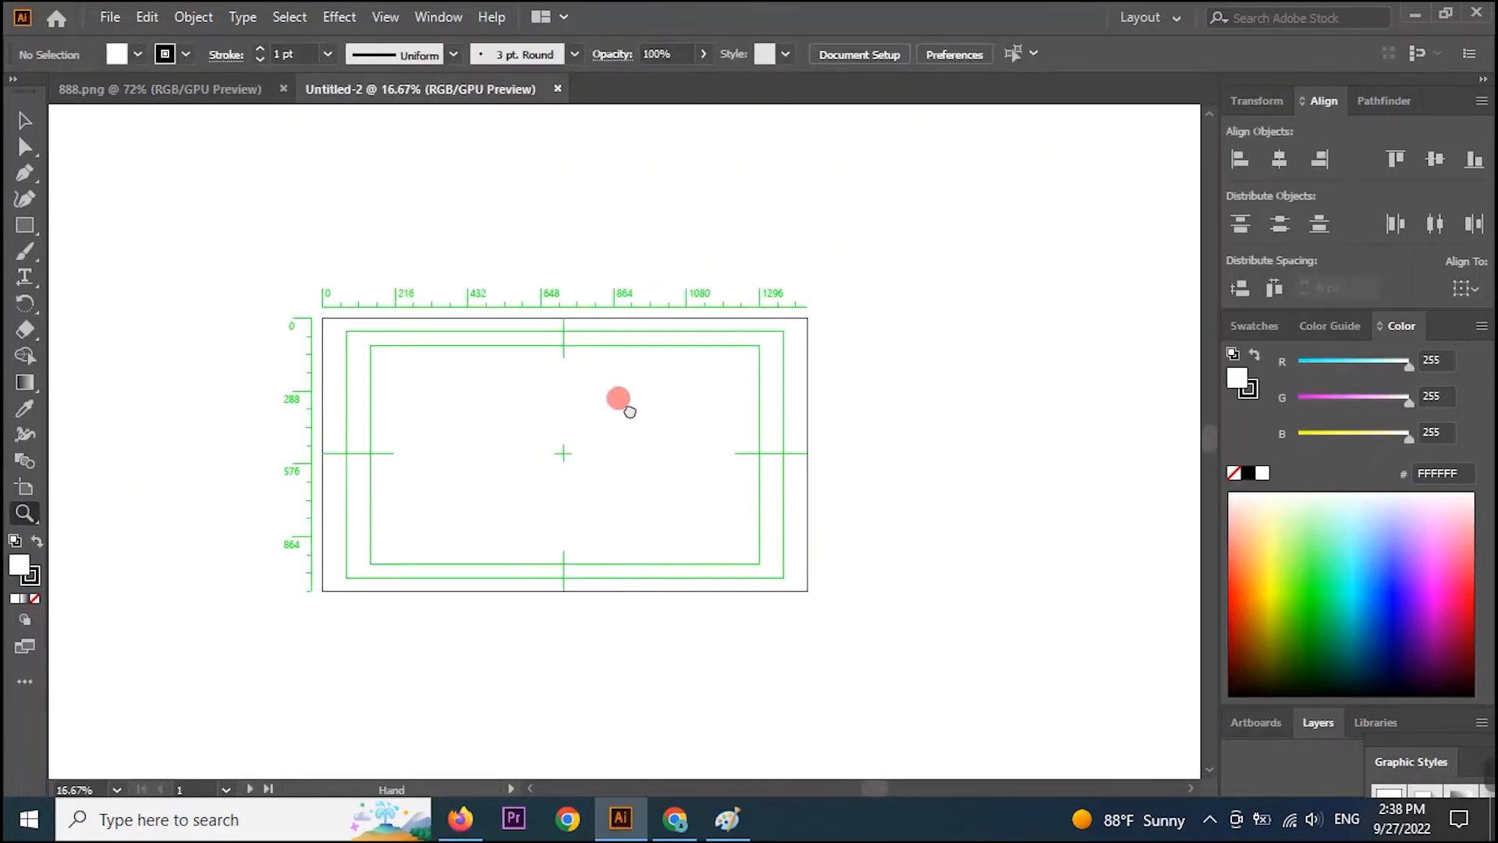
left_click(193, 91)
left_click(18, 125)
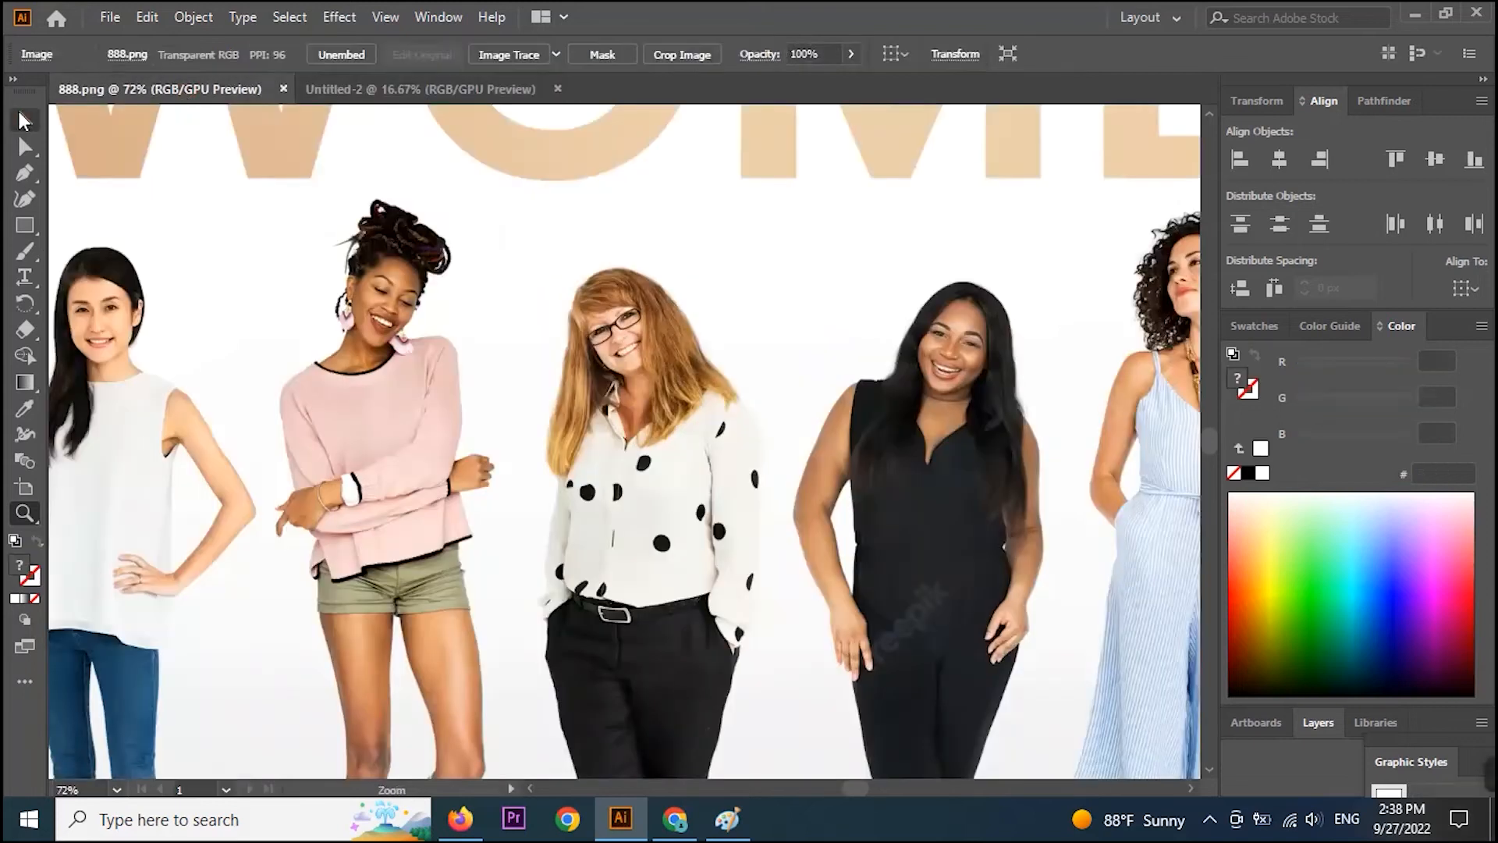
key("Delete")
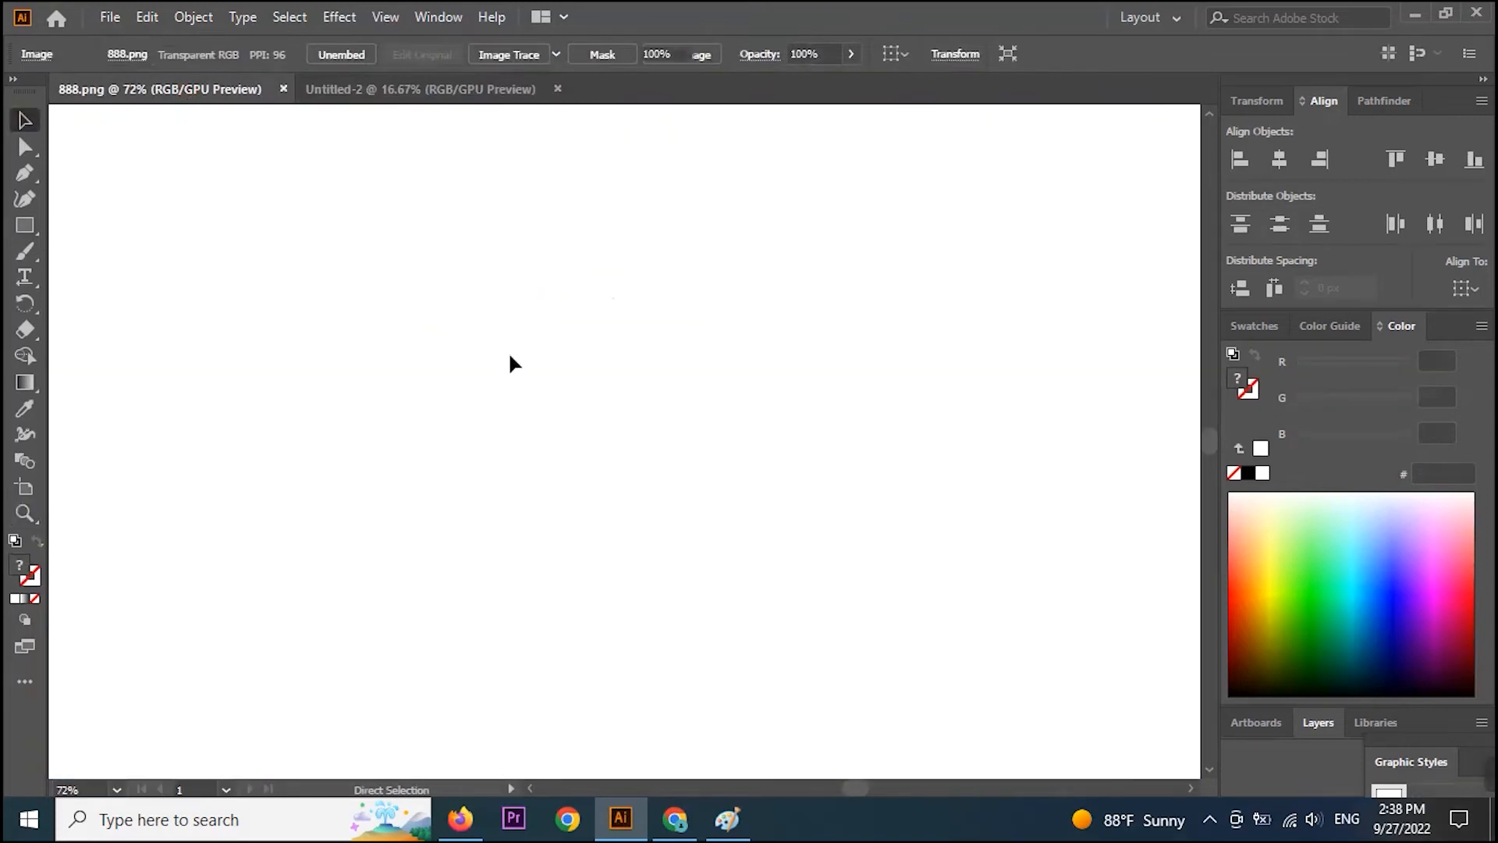
Paste the women image beside the artboard in Untitled-2 and place a duplicate above it.
left_click(468, 91)
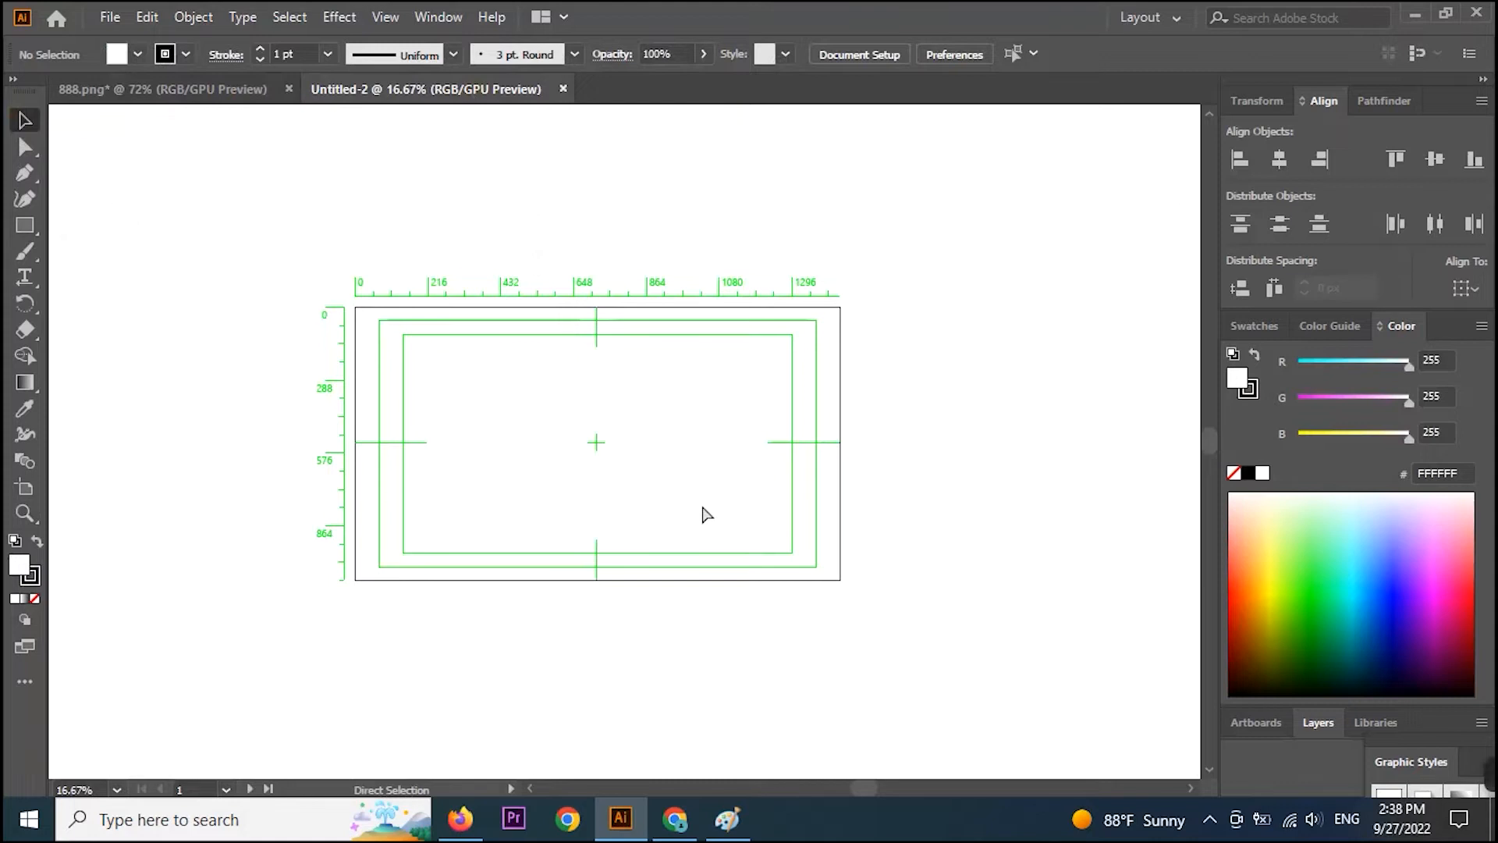
key("ctrl+v")
left_click_drag(664, 476, 808, 490)
key("space")
left_click(1019, 448)
left_click(856, 537)
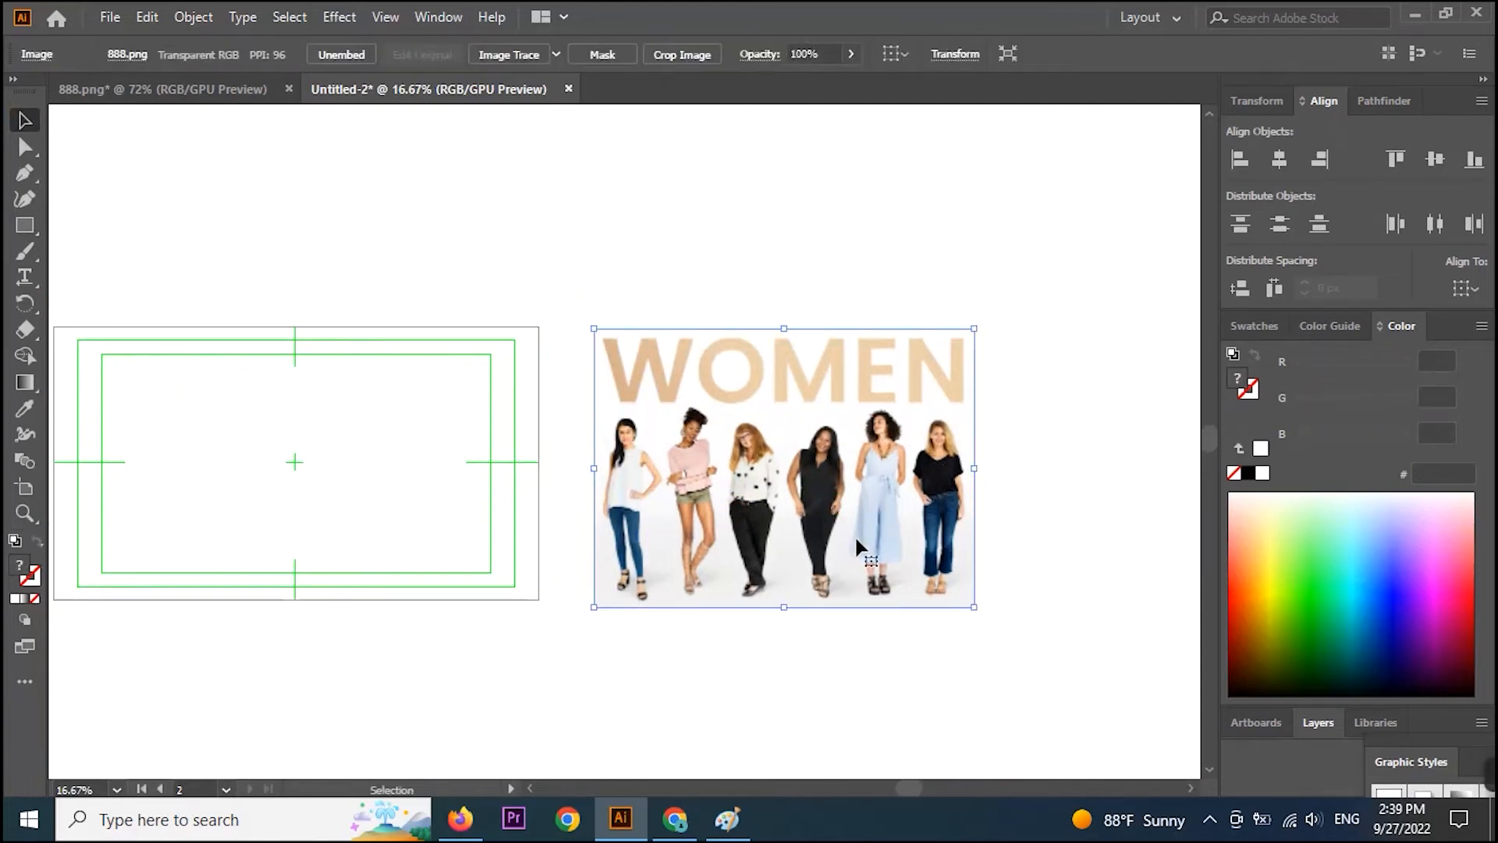
left_click_drag(856, 538, 877, 231)
left_click(868, 537)
Crop the lower women image to the rightmost woman in the black T-shirt, about 253 x 753 px.
key("z")
left_click(849, 536)
left_click(540, 404)
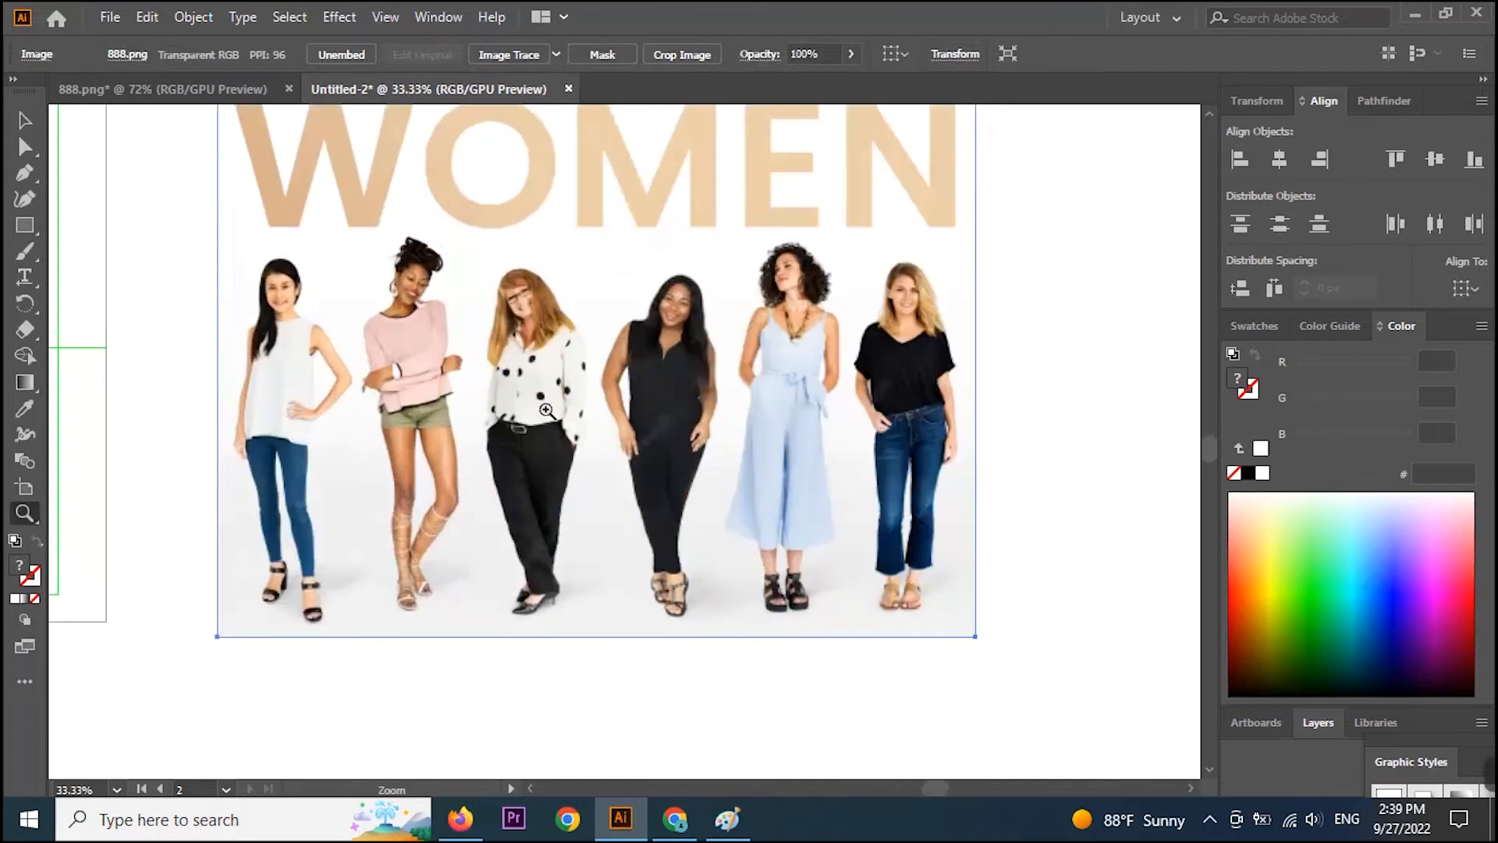
scroll(734, 468, "left", 1)
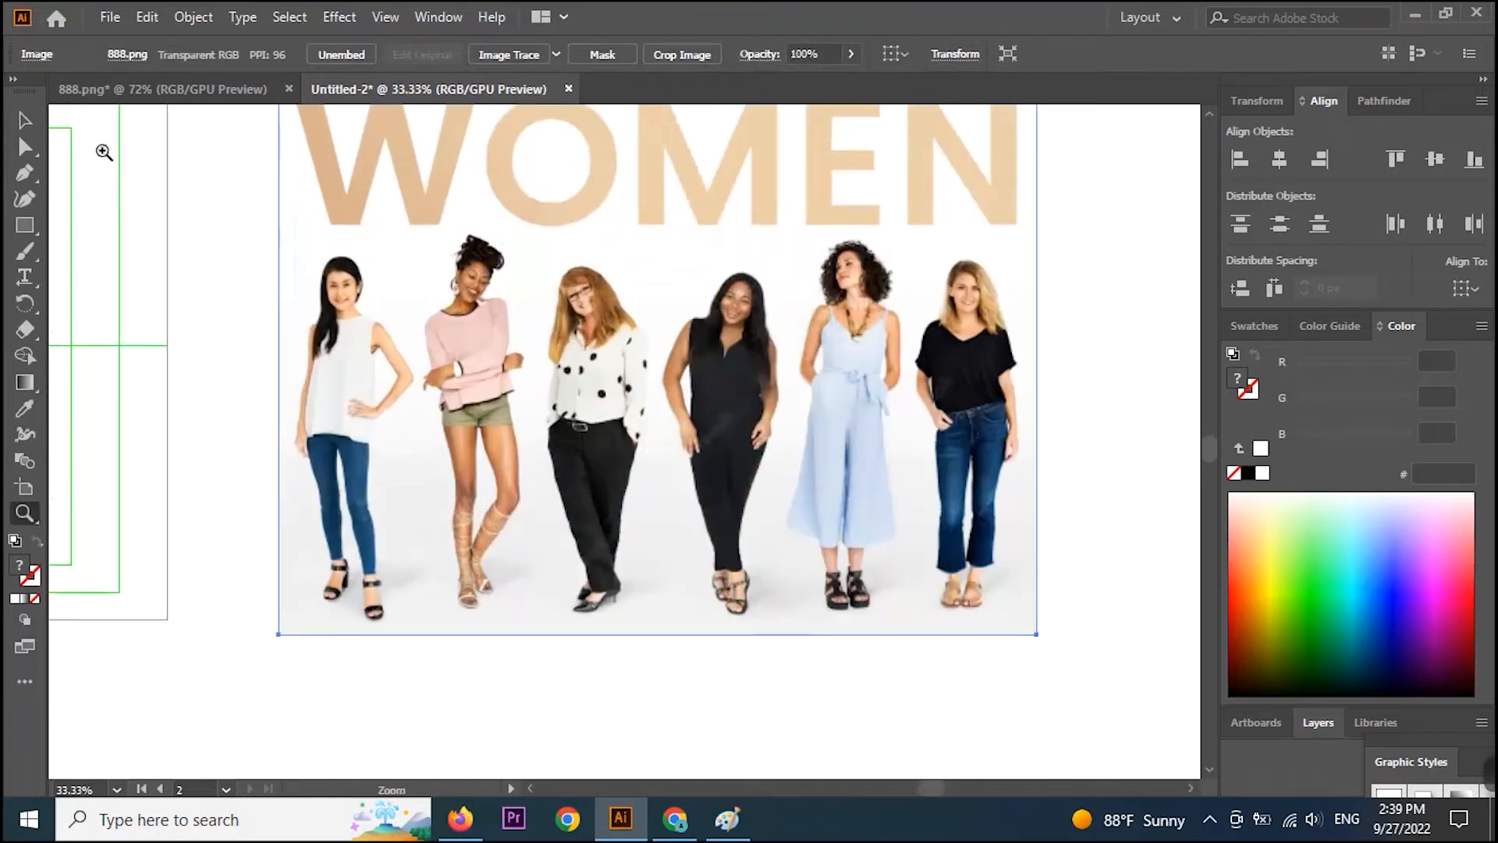
left_click(24, 121)
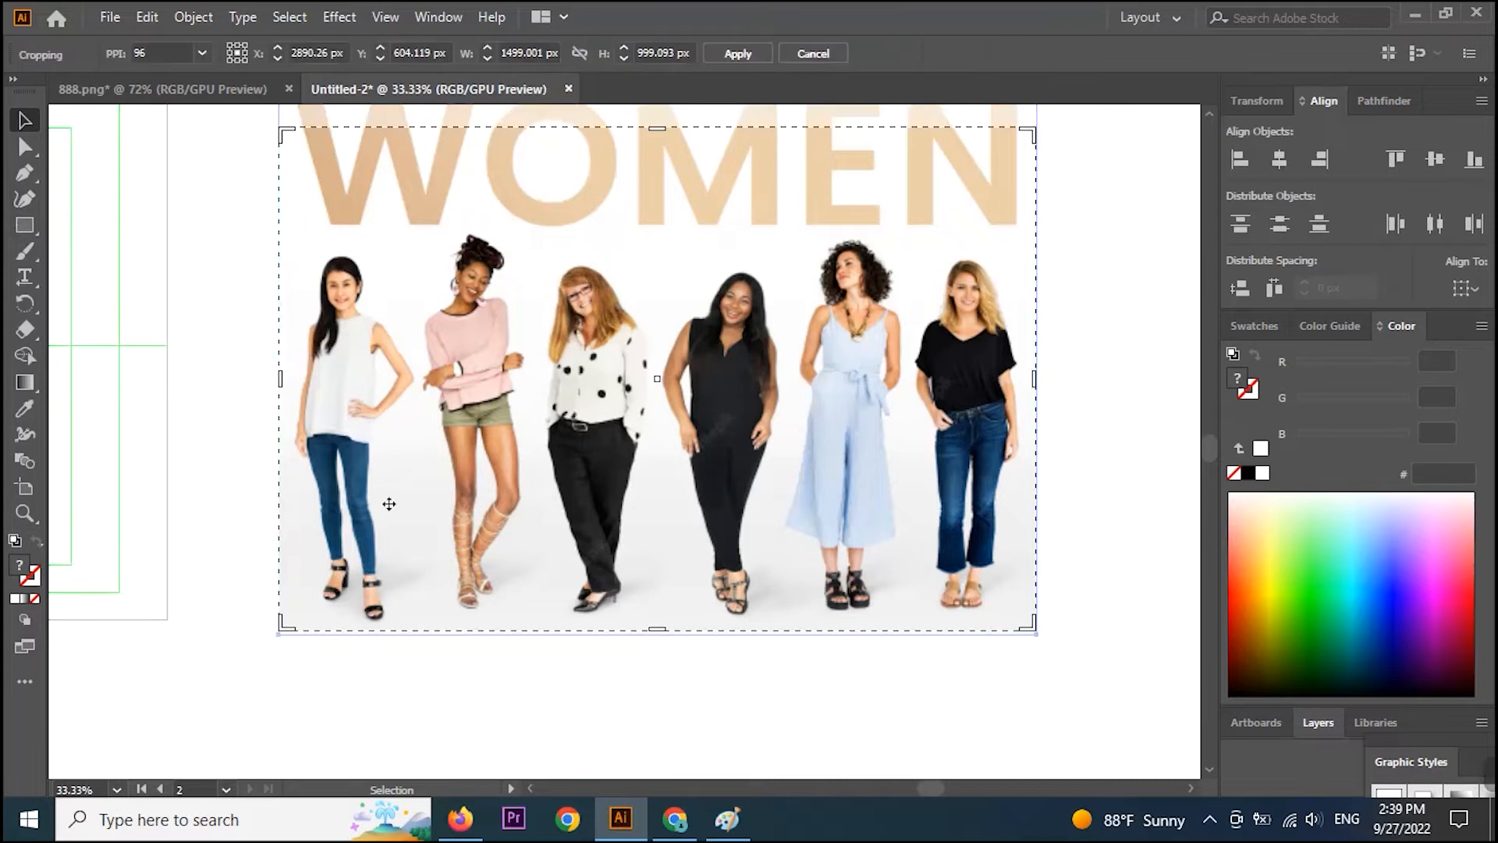
left_click_drag(282, 384, 911, 452)
left_click_drag(982, 634, 972, 622)
left_click_drag(976, 136, 971, 247)
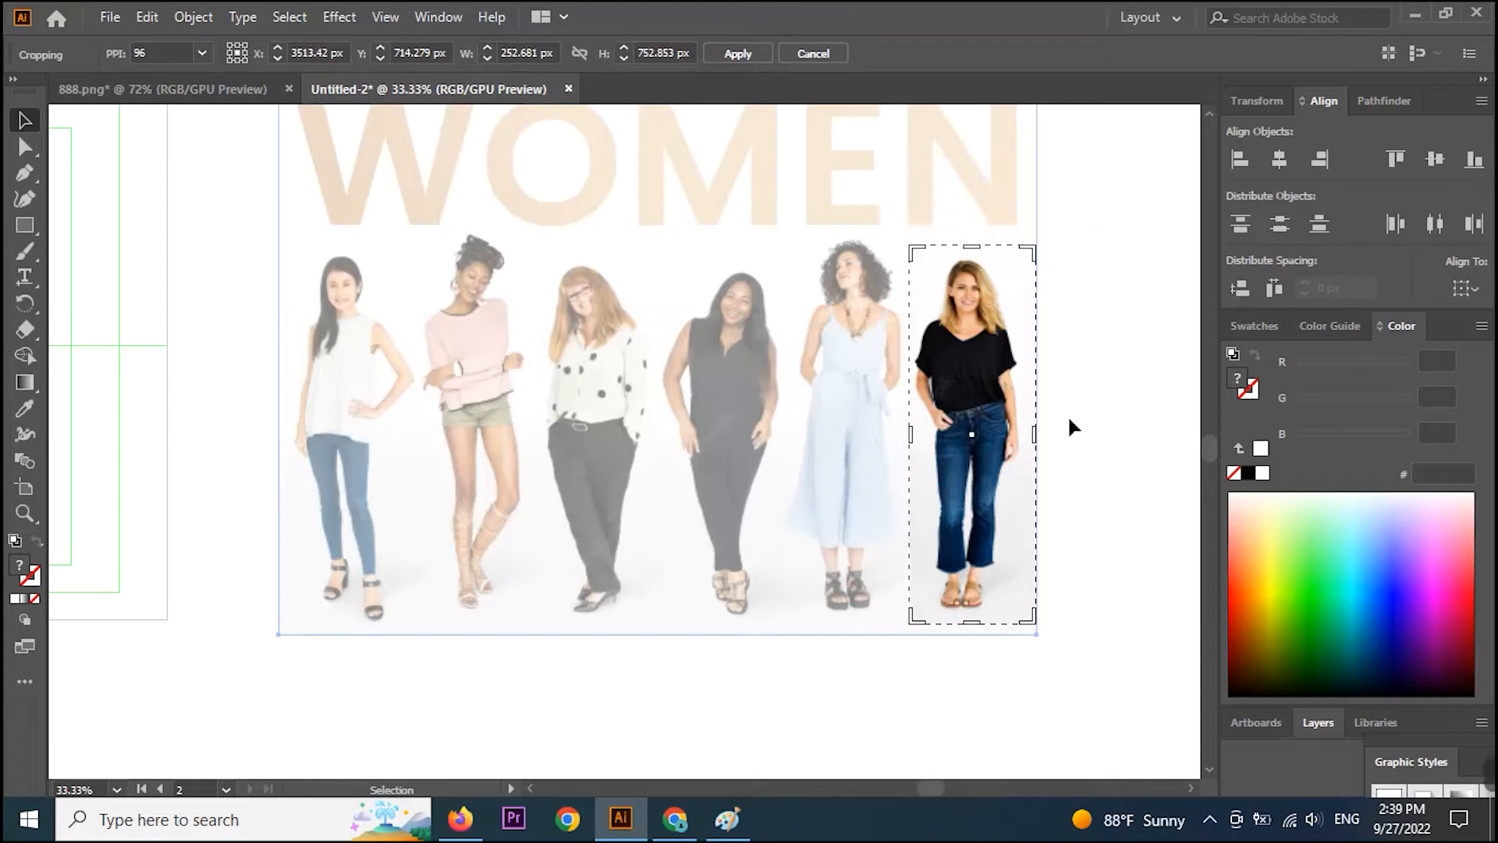
key("Return")
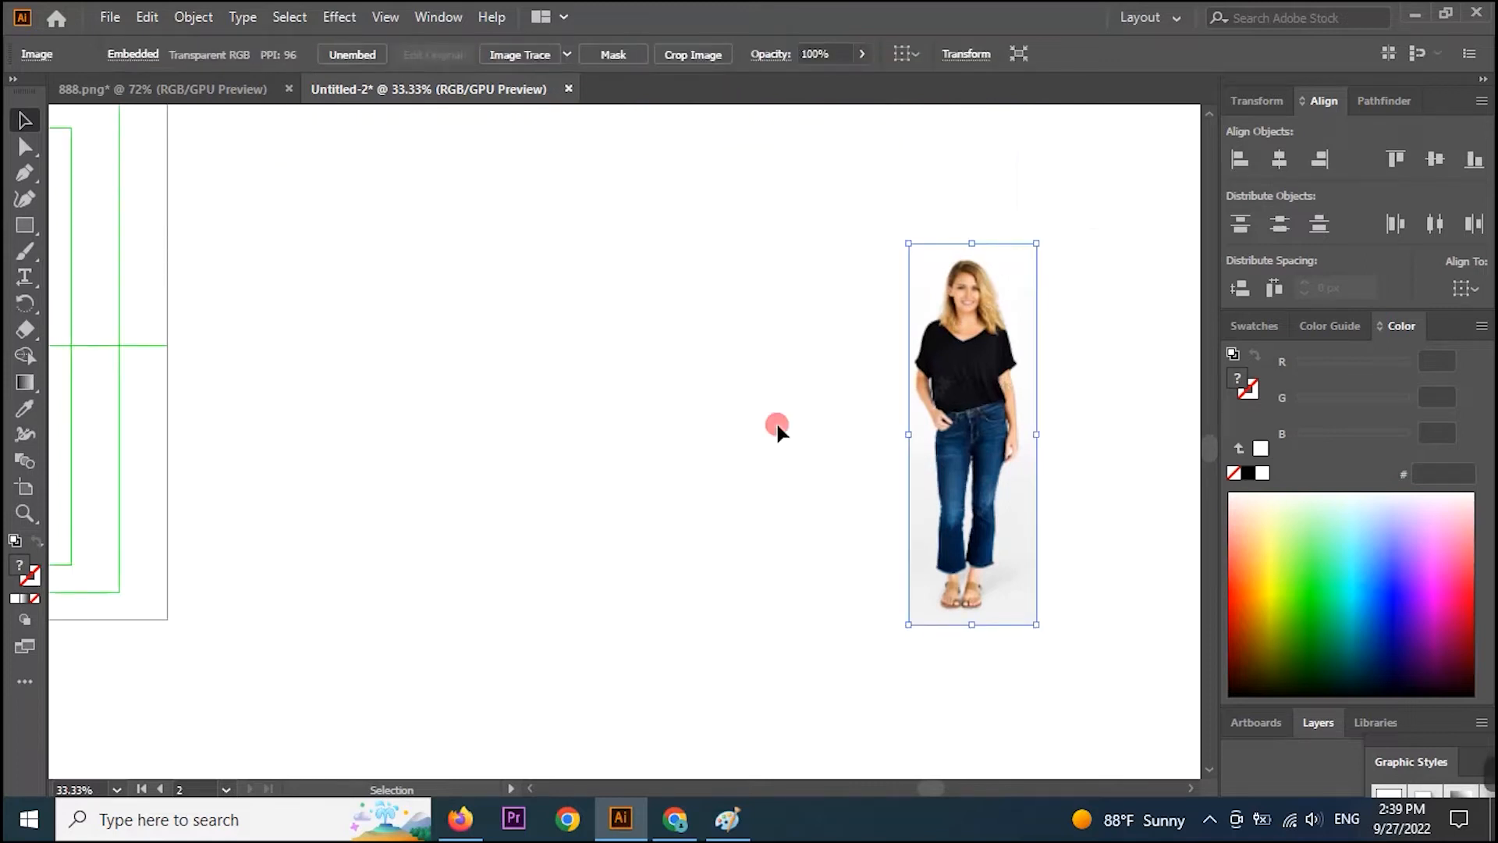
Duplicate the full women image from above the artboard level down over the cropped photo.
left_click(777, 432)
left_click_drag(762, 378, 931, 653)
left_click(827, 203)
left_click(823, 240)
left_click_drag(823, 240, 685, 593)
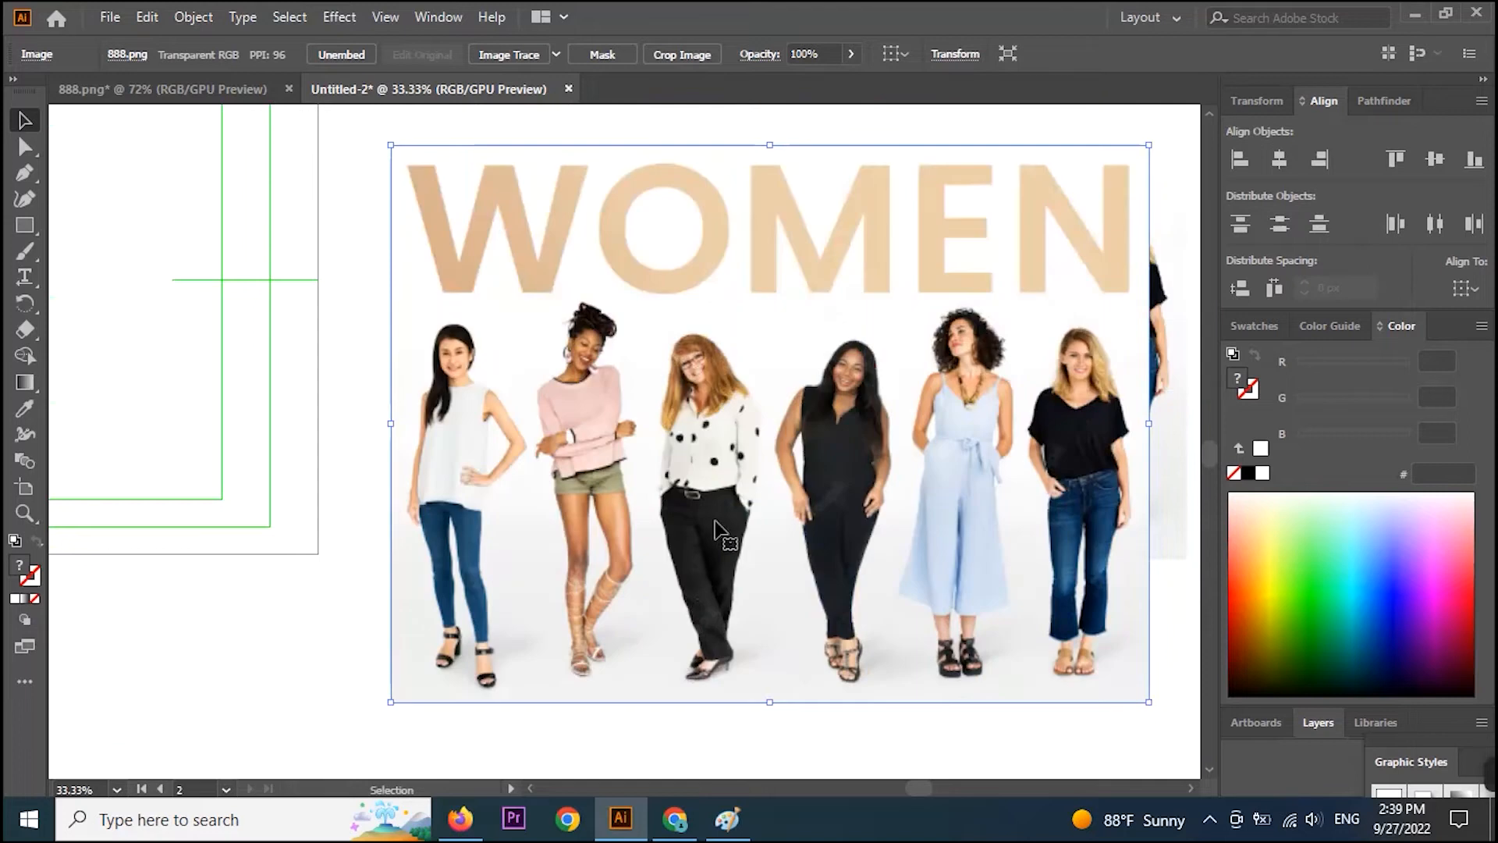
Crop the new copy to the leftmost woman in the white top, about 287 x 777 px.
key("z")
left_click(760, 419, "alt")
left_click(765, 403, "alt")
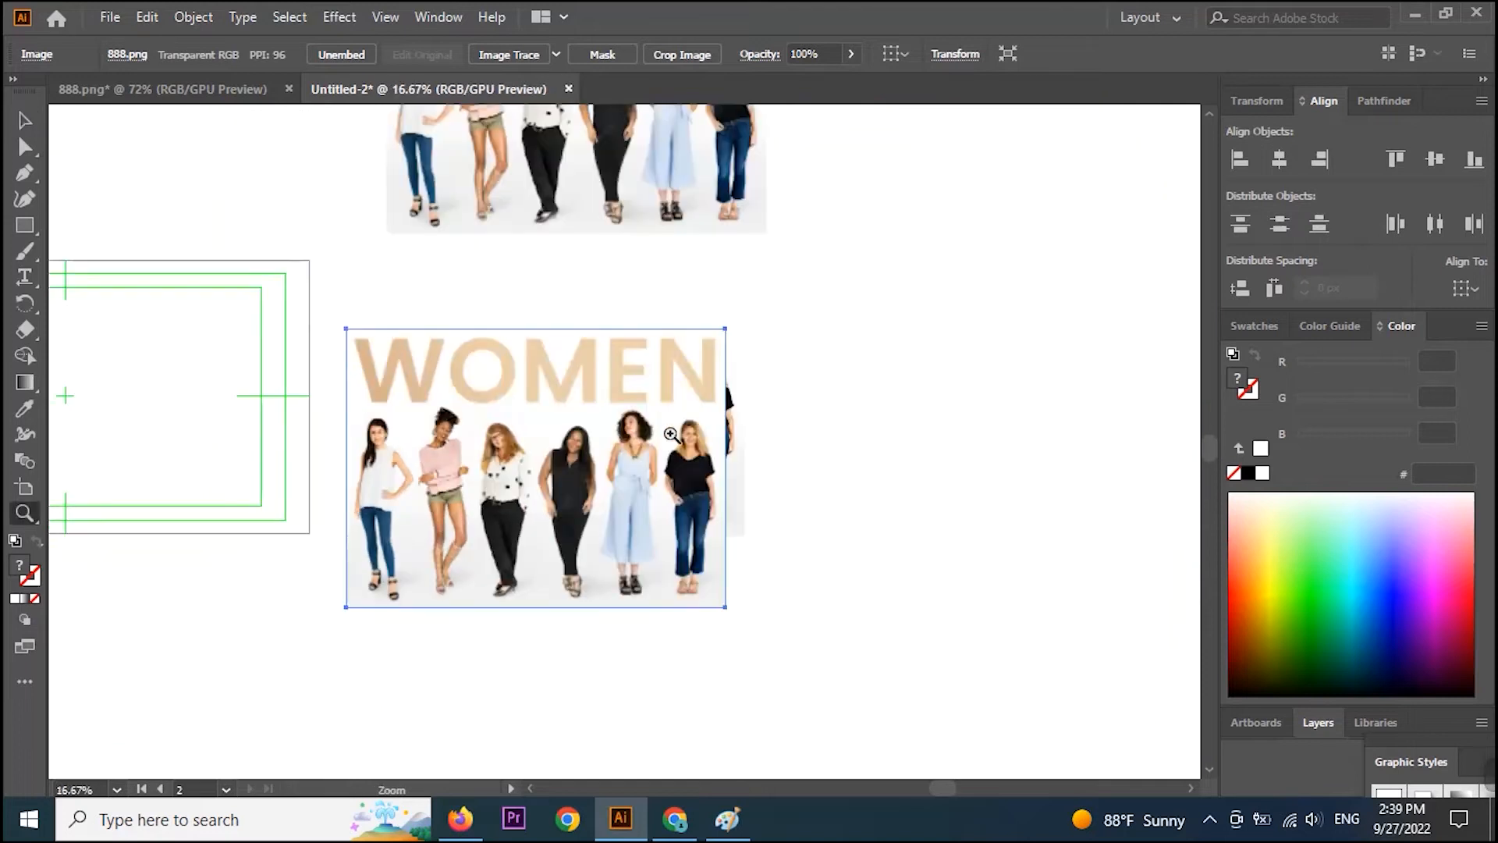
left_click_drag(603, 410, 825, 430)
left_click(723, 490)
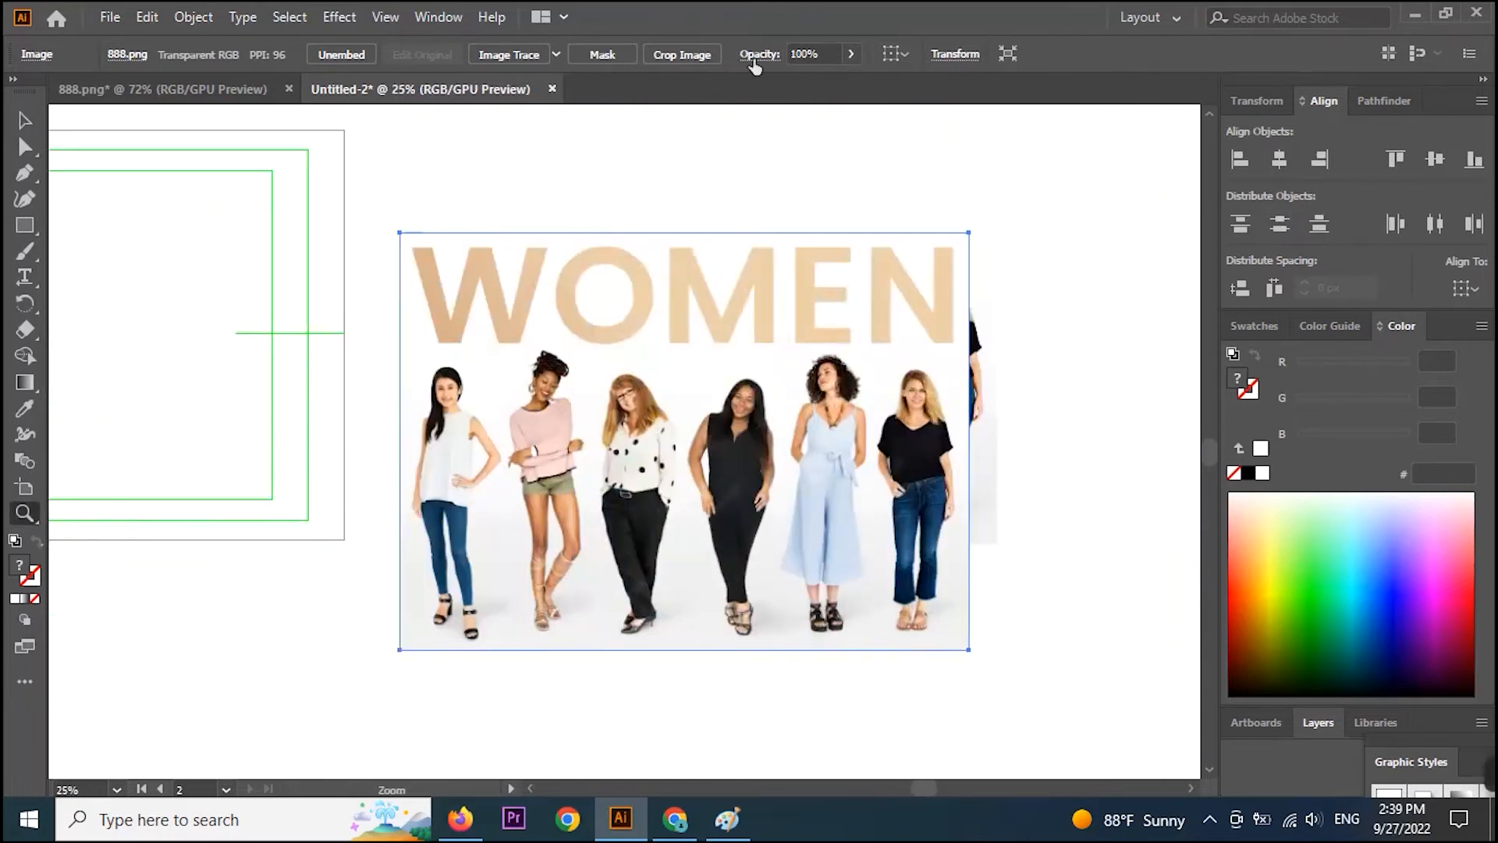
left_click(682, 54)
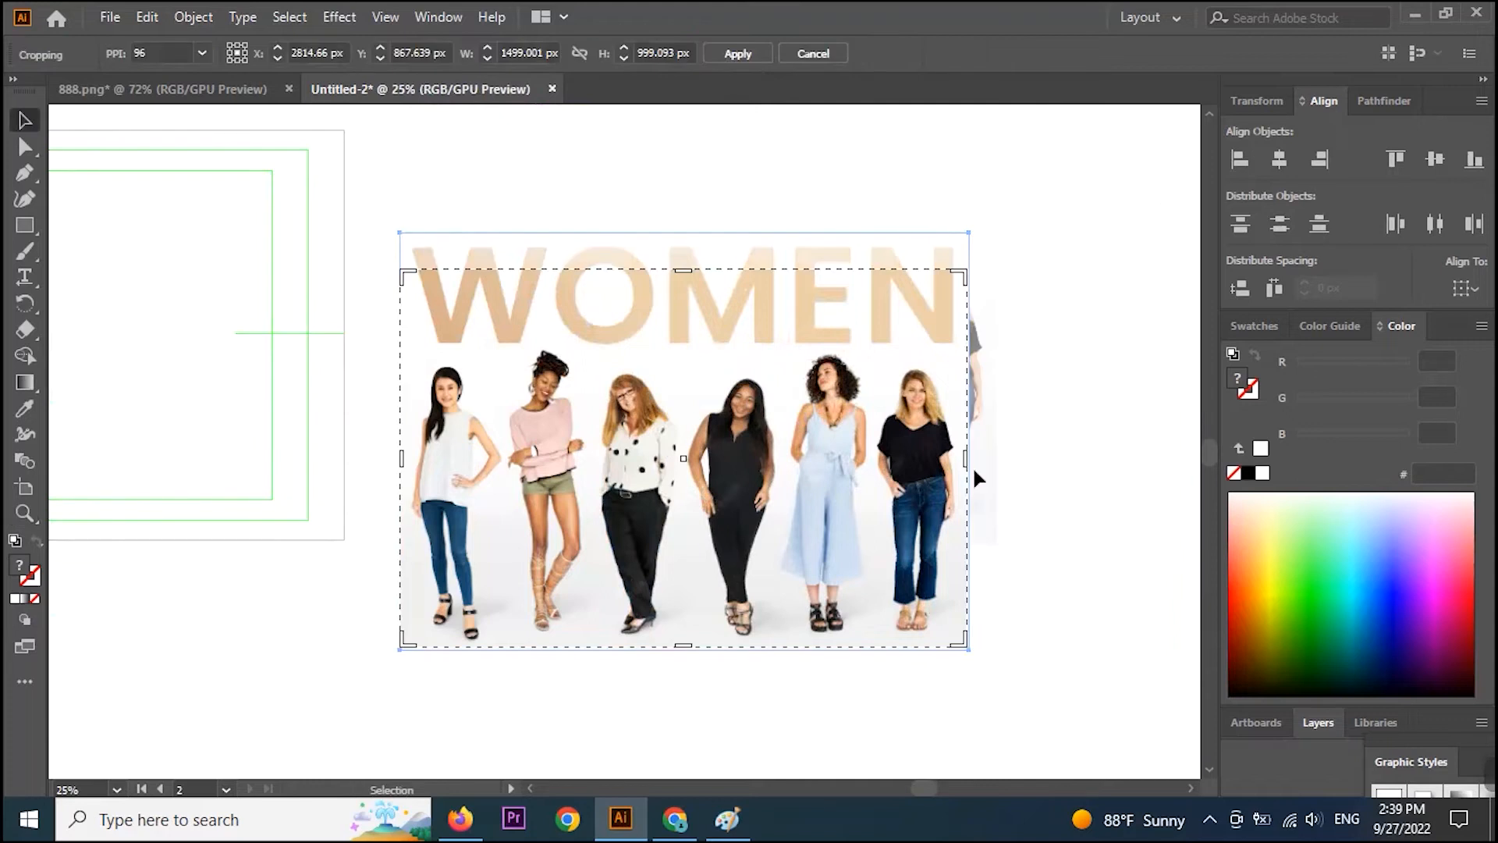
left_click_drag(965, 464, 505, 575)
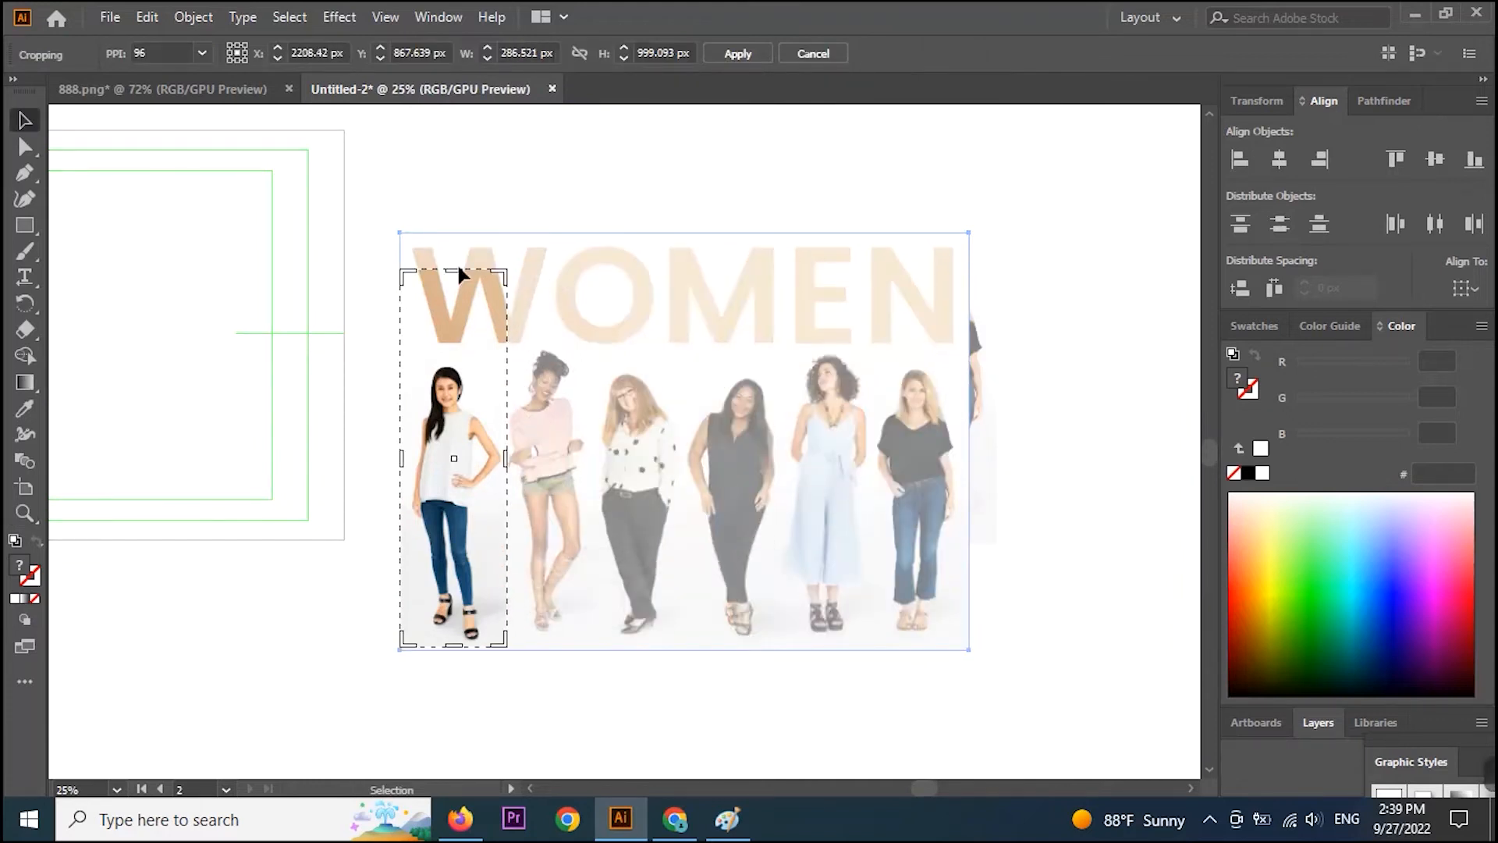
left_click_drag(456, 273, 465, 355)
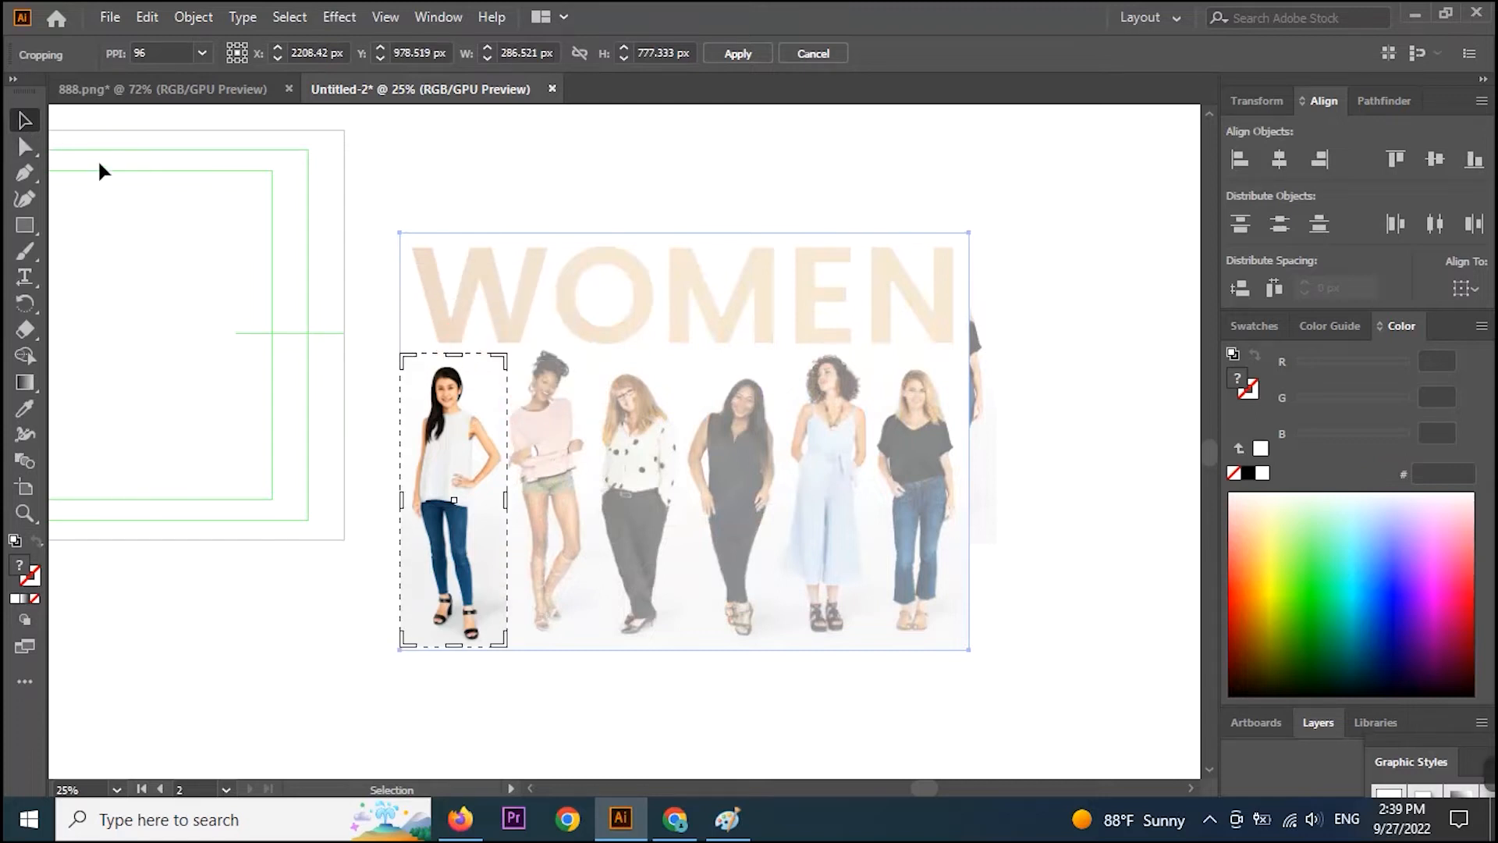
key("Return")
Position the white-top woman in the artboard's lower-left corner and the black-T-shirt woman in its lower-right corner.
left_click_drag(582, 443, 1136, 484)
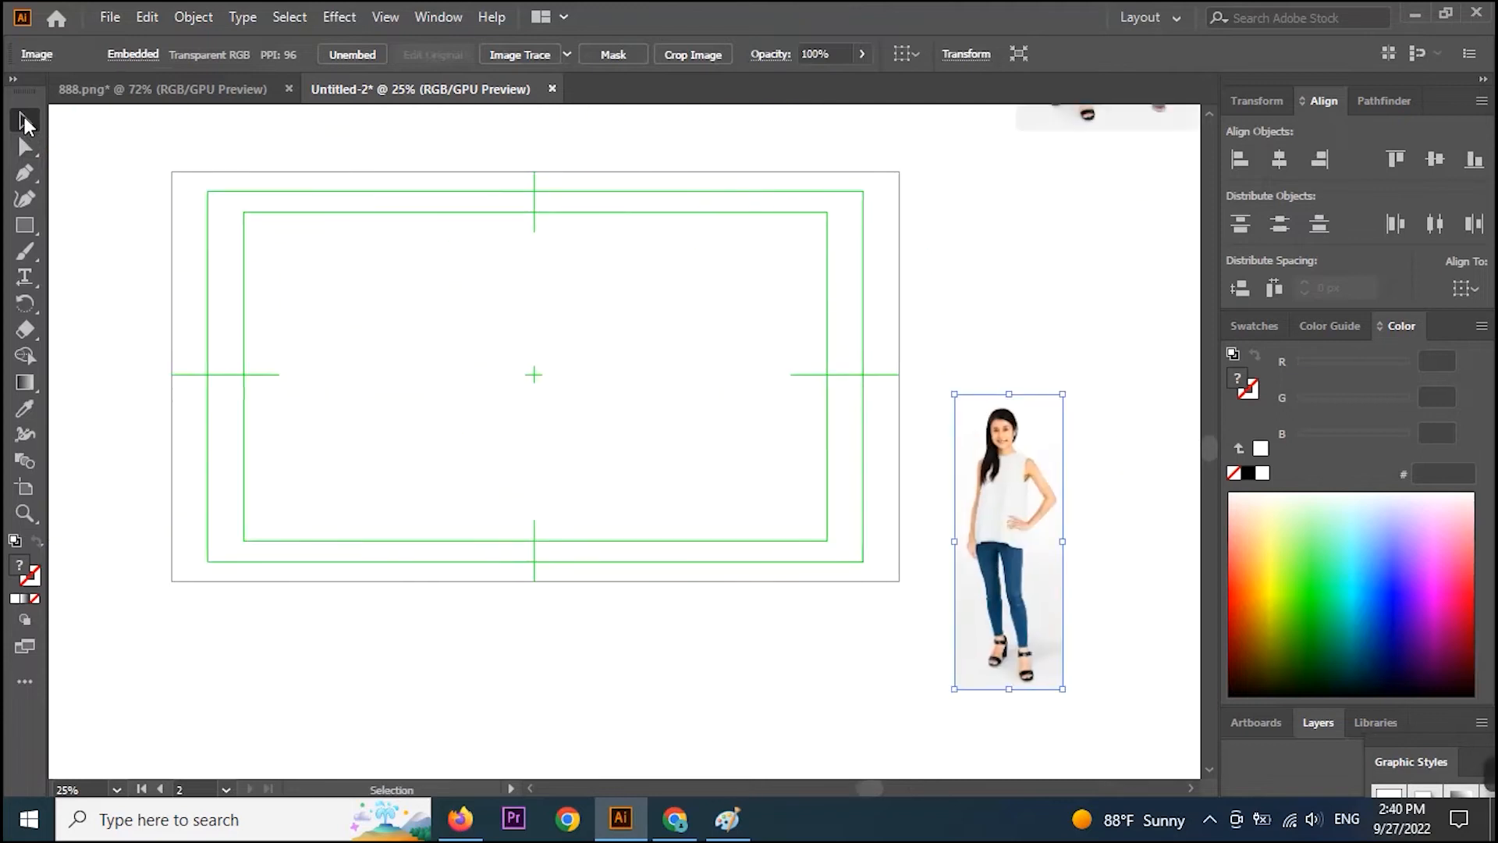
left_click_drag(1013, 578, 230, 479)
left_click(672, 452)
left_click_drag(813, 495, 598, 571)
left_click_drag(958, 537, 299, 524)
left_click_drag(187, 505, 865, 413)
left_click(797, 666)
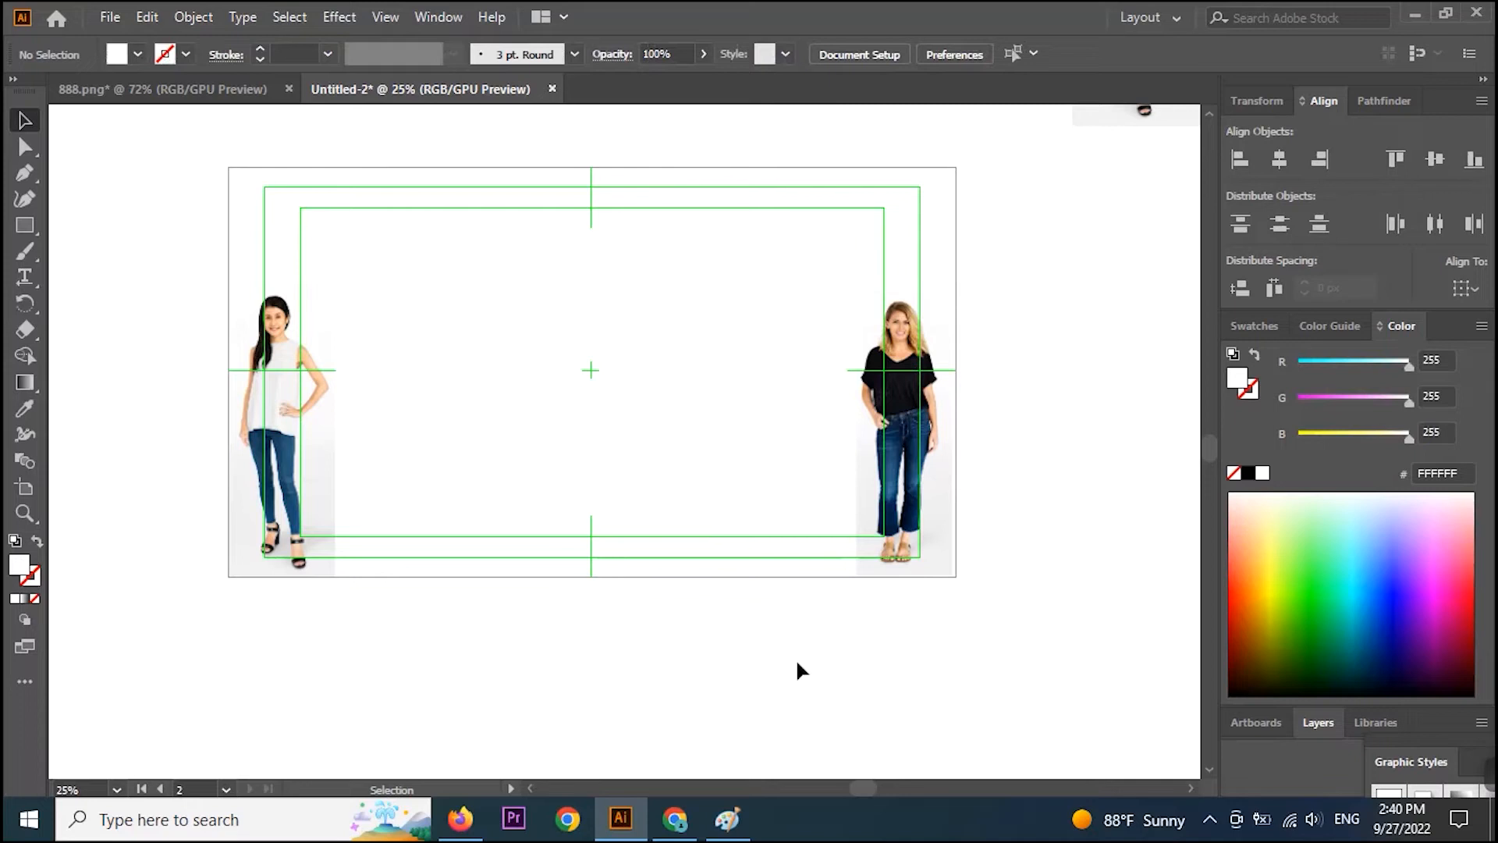
Examine the black-T-shirt woman's photo and its background edges up close, then the whole artboard.
key("z")
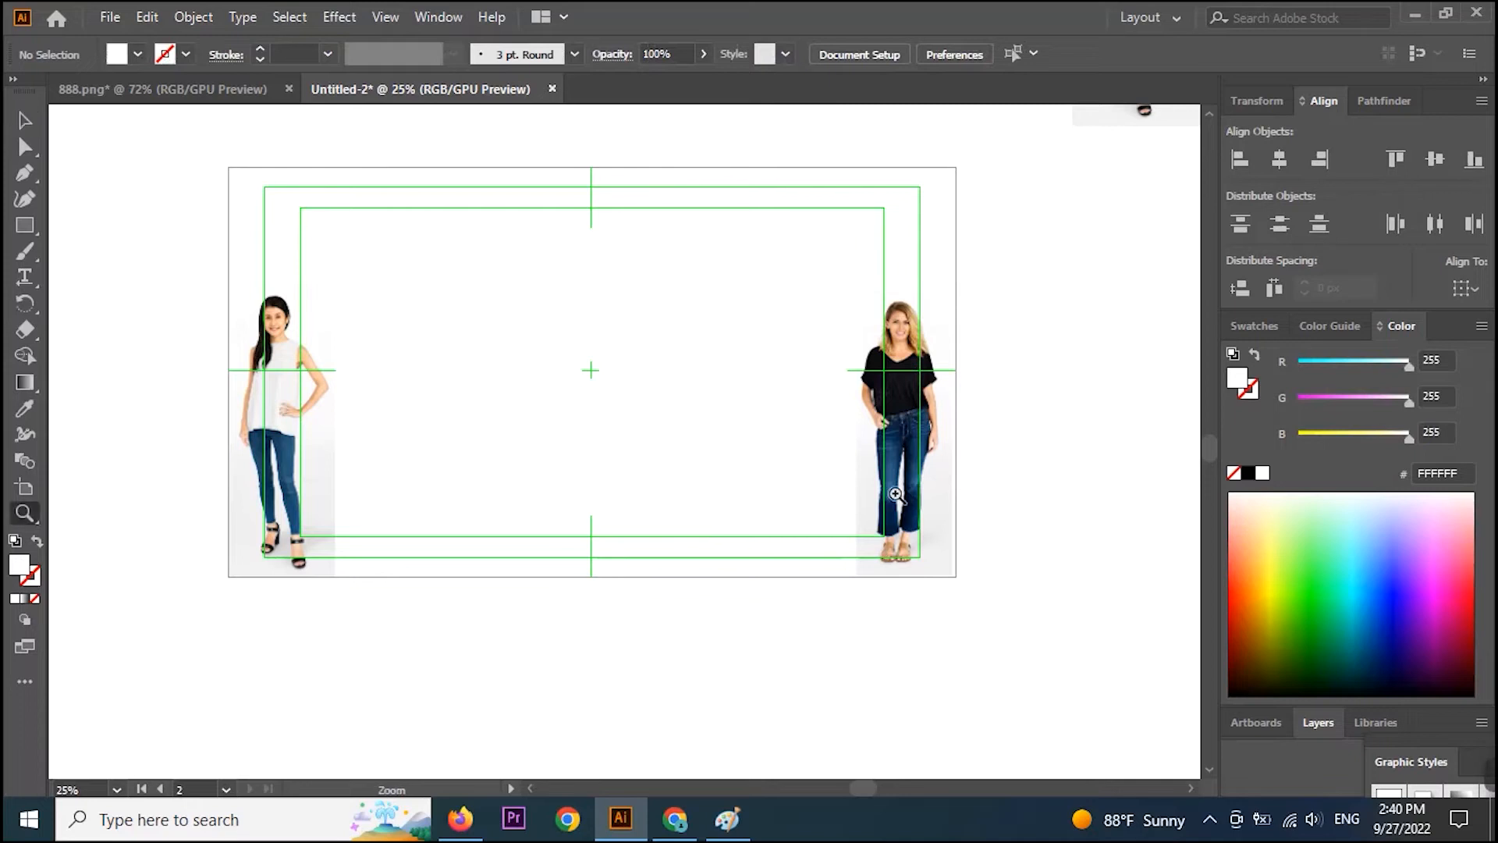
left_click(897, 499)
left_click(706, 436)
left_click(531, 463)
left_click(684, 508)
left_click_drag(607, 470, 790, 751)
left_click_drag(768, 468, 837, 662)
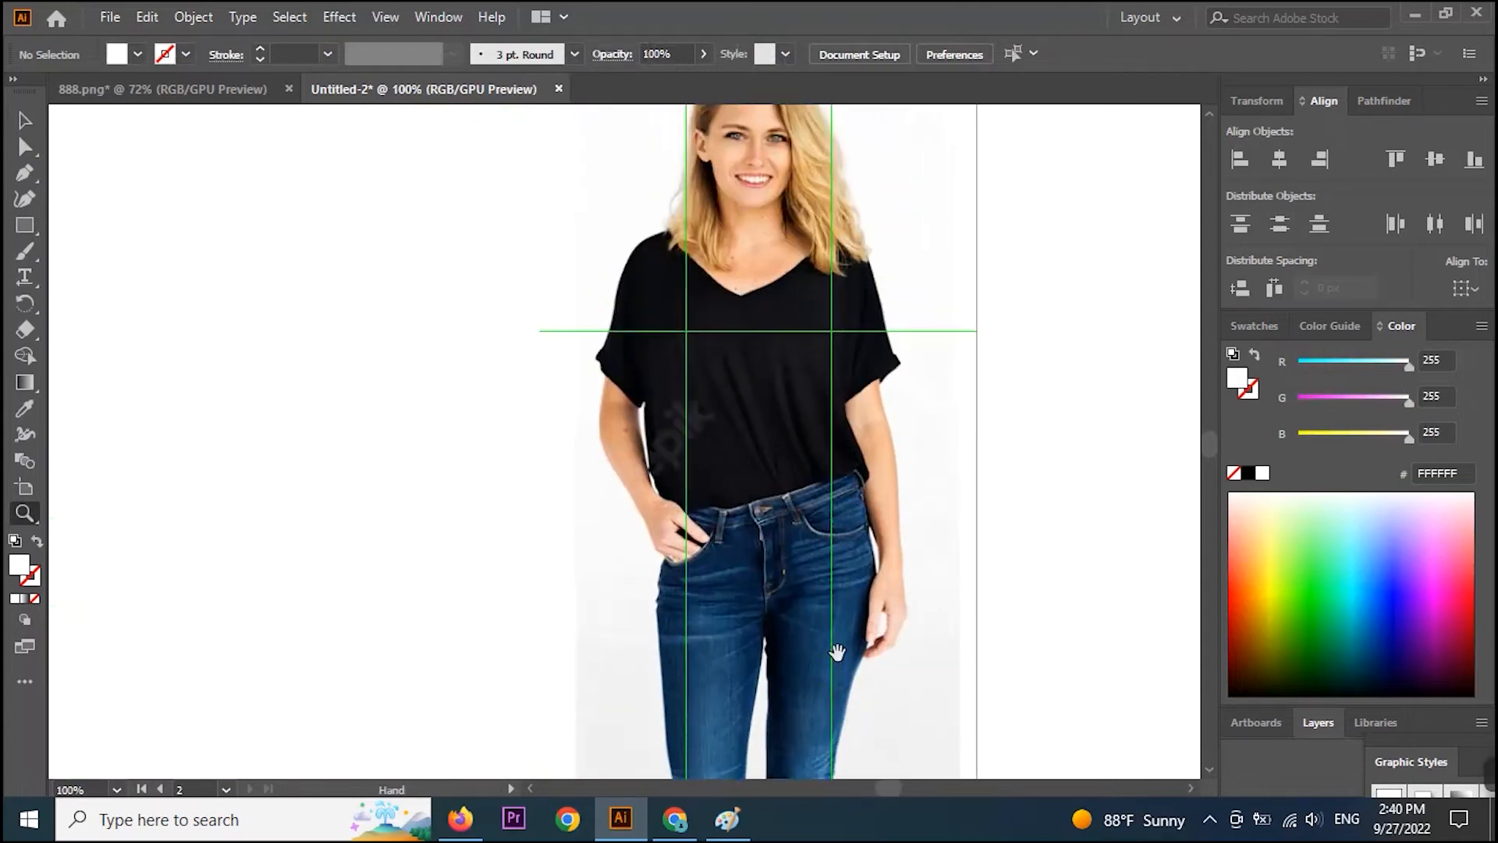
left_click(685, 509, "alt")
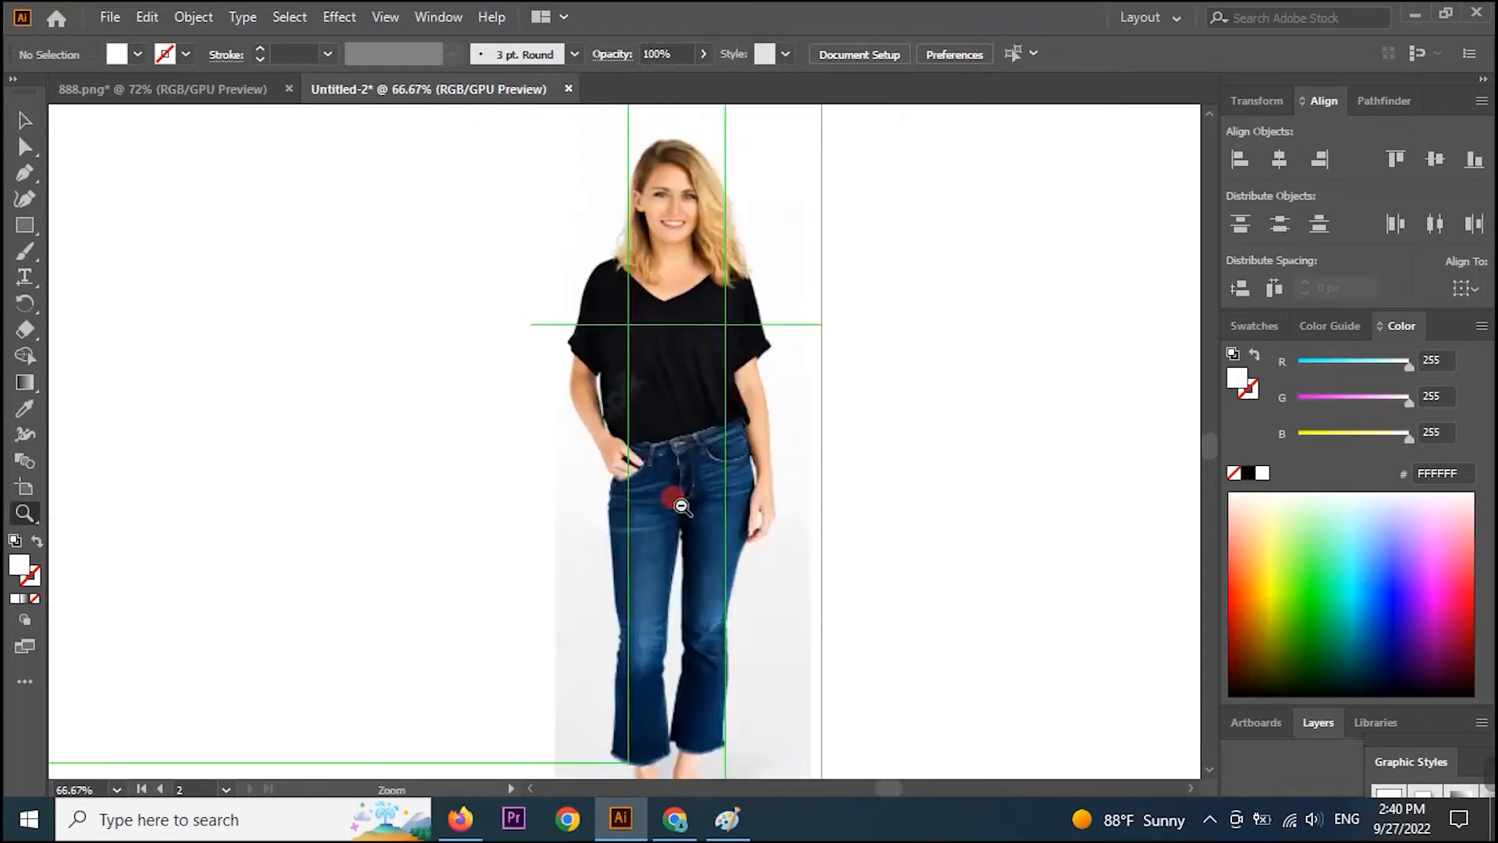
left_click(684, 509, "alt")
left_click(581, 488, "alt")
left_click(581, 488, "alt")
left_click(581, 488, "alt")
left_click_drag(585, 441, 799, 522)
left_click(780, 461)
left_click_drag(658, 442, 723, 481)
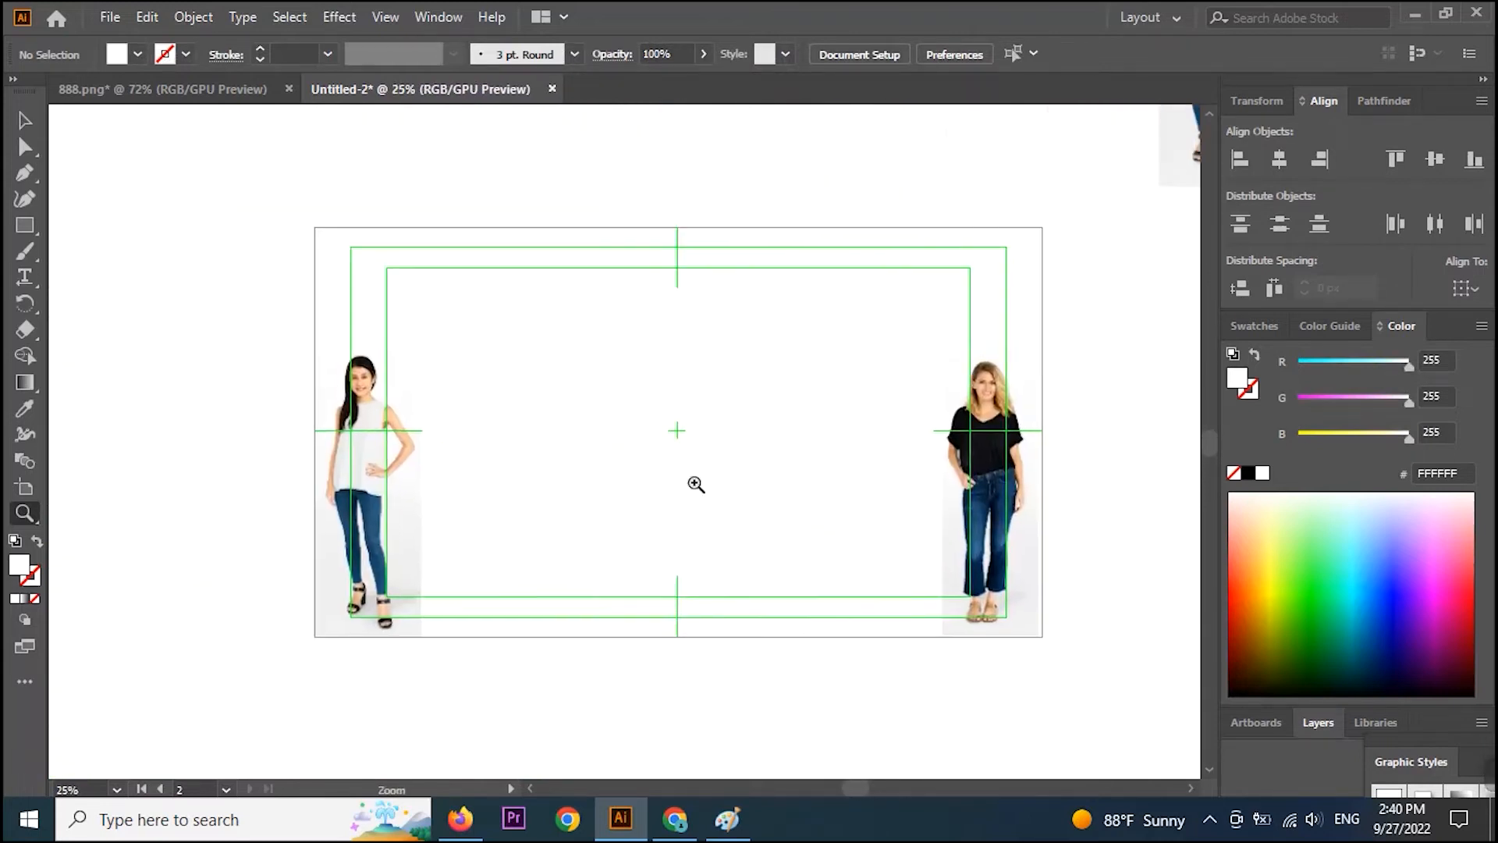
Draw an artboard-sized rectangle behind both photos and fill it with the light gray F8F8F8 sampled from the left photo's background.
left_click(26, 226)
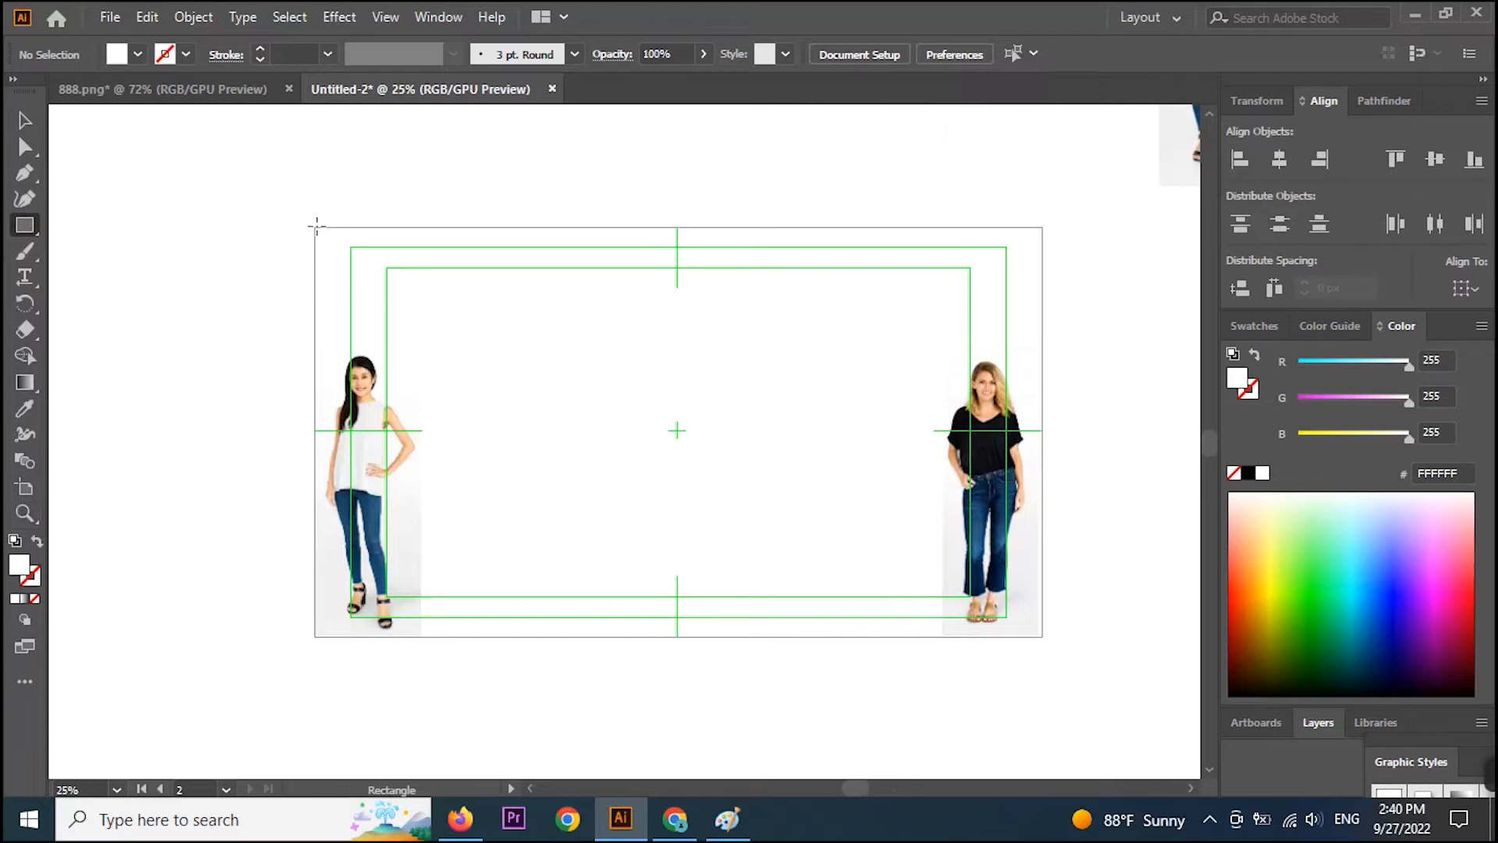
left_click_drag(312, 227, 1041, 637)
left_click(24, 120)
key("ctrl+x")
key("ctrl+b")
left_click(24, 408)
left_click(415, 484)
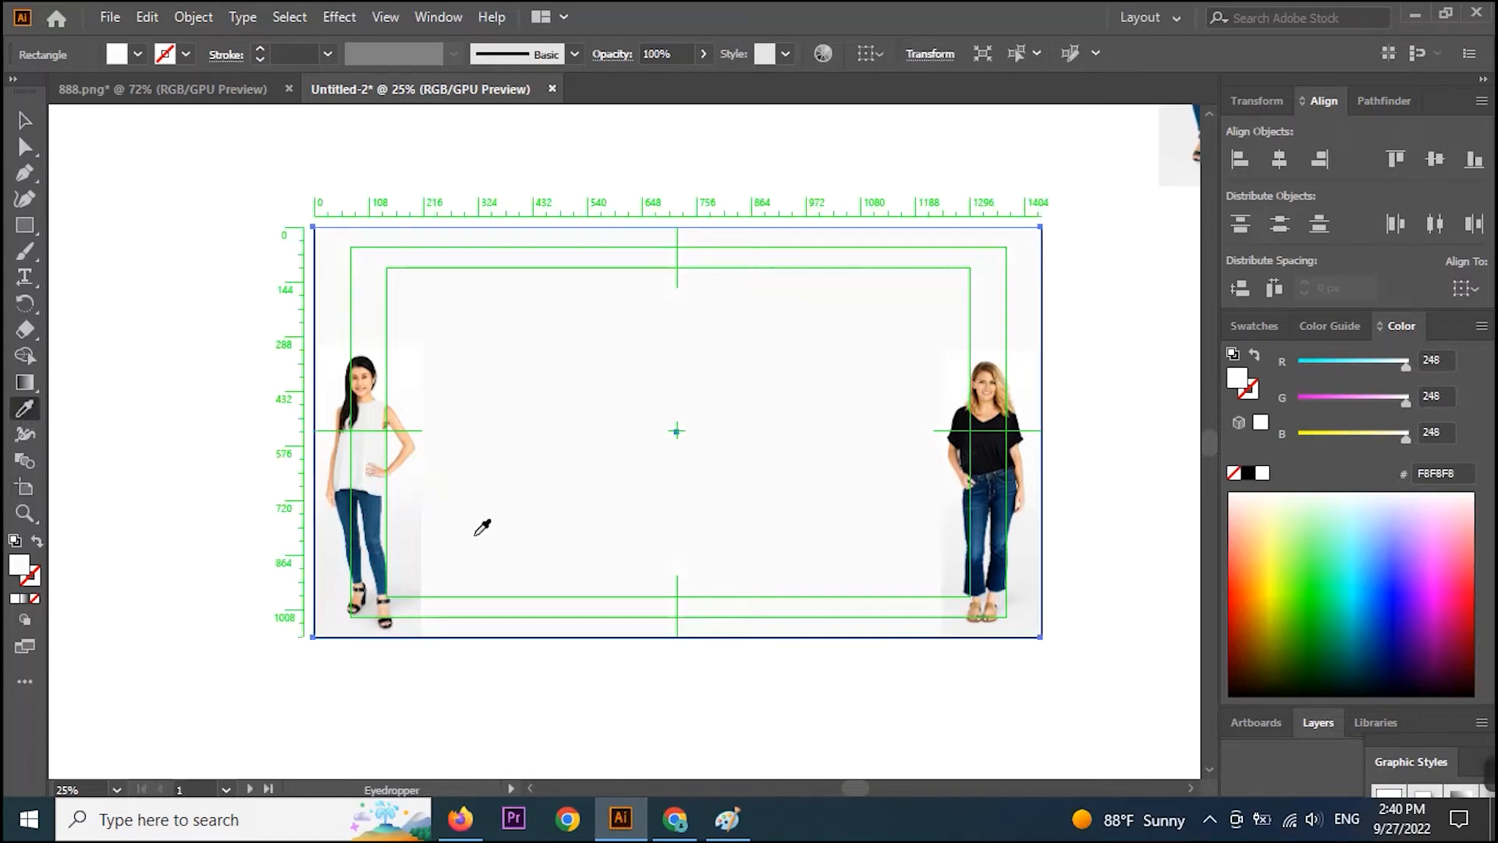
Enlarge the white-top woman's photo proportionally from its lower-left corner to the full artboard height.
left_click(26, 120)
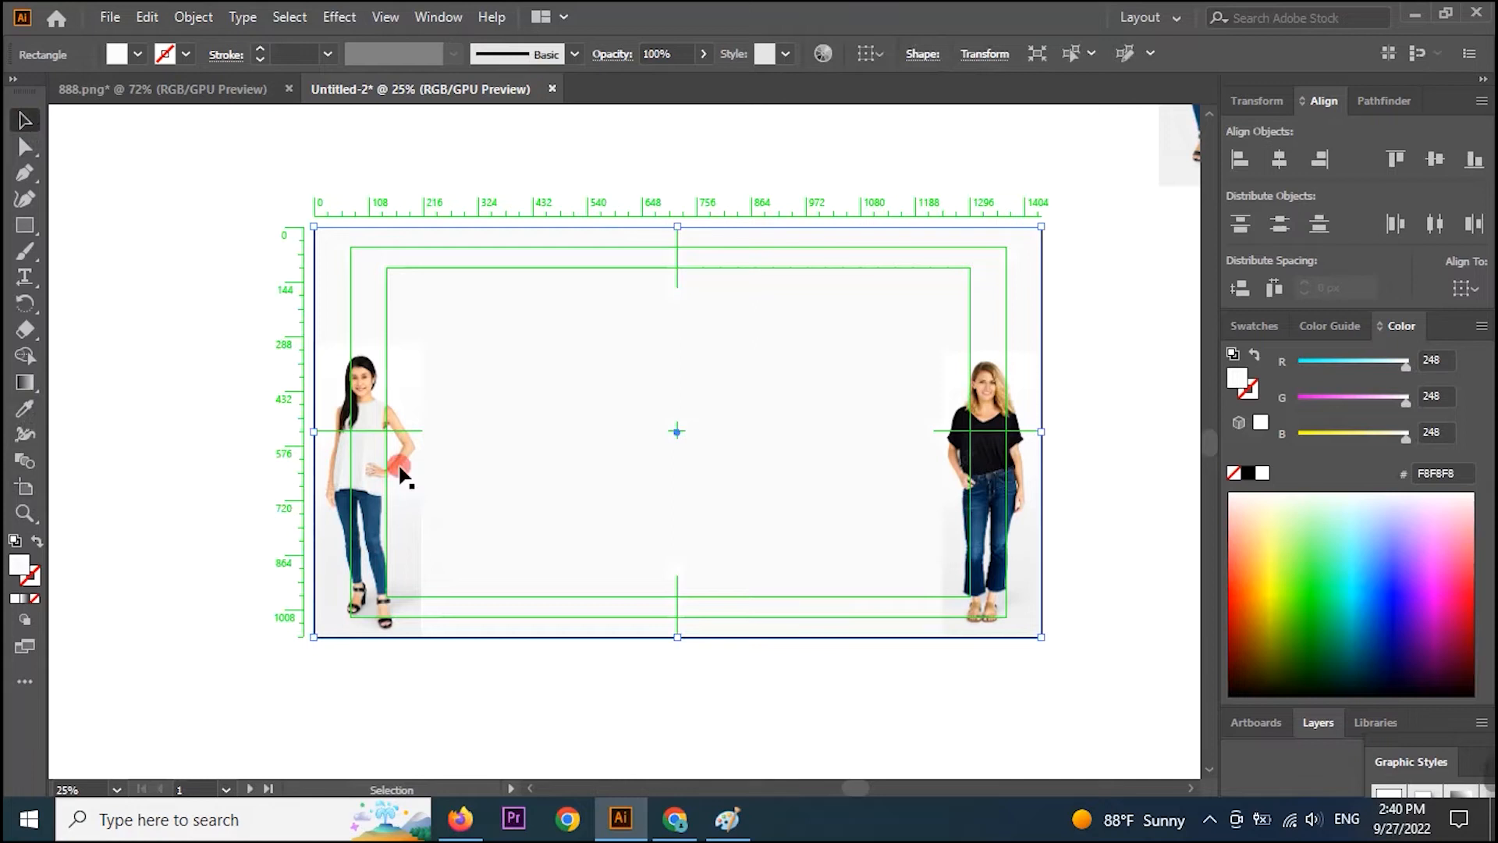
left_click(409, 481)
left_click_drag(421, 342, 471, 223)
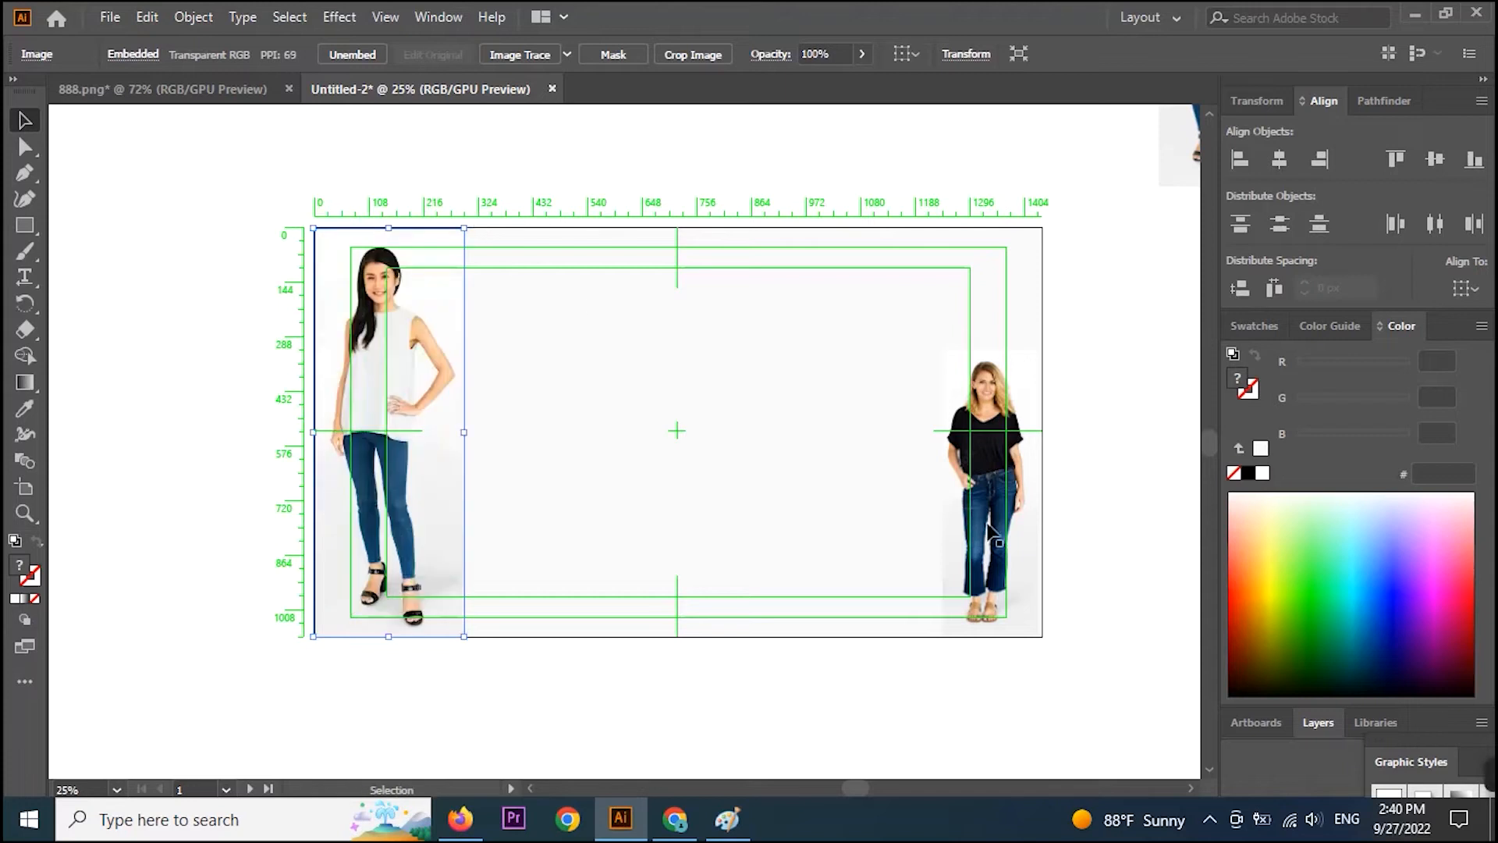
Enlarge the black-T-shirt woman's photo proportionally from its lower-right corner to the full artboard height and leave isolation mode.
double_click(999, 501)
left_click_drag(942, 347, 866, 230)
left_click(988, 426)
left_click_drag(989, 422, 989, 414)
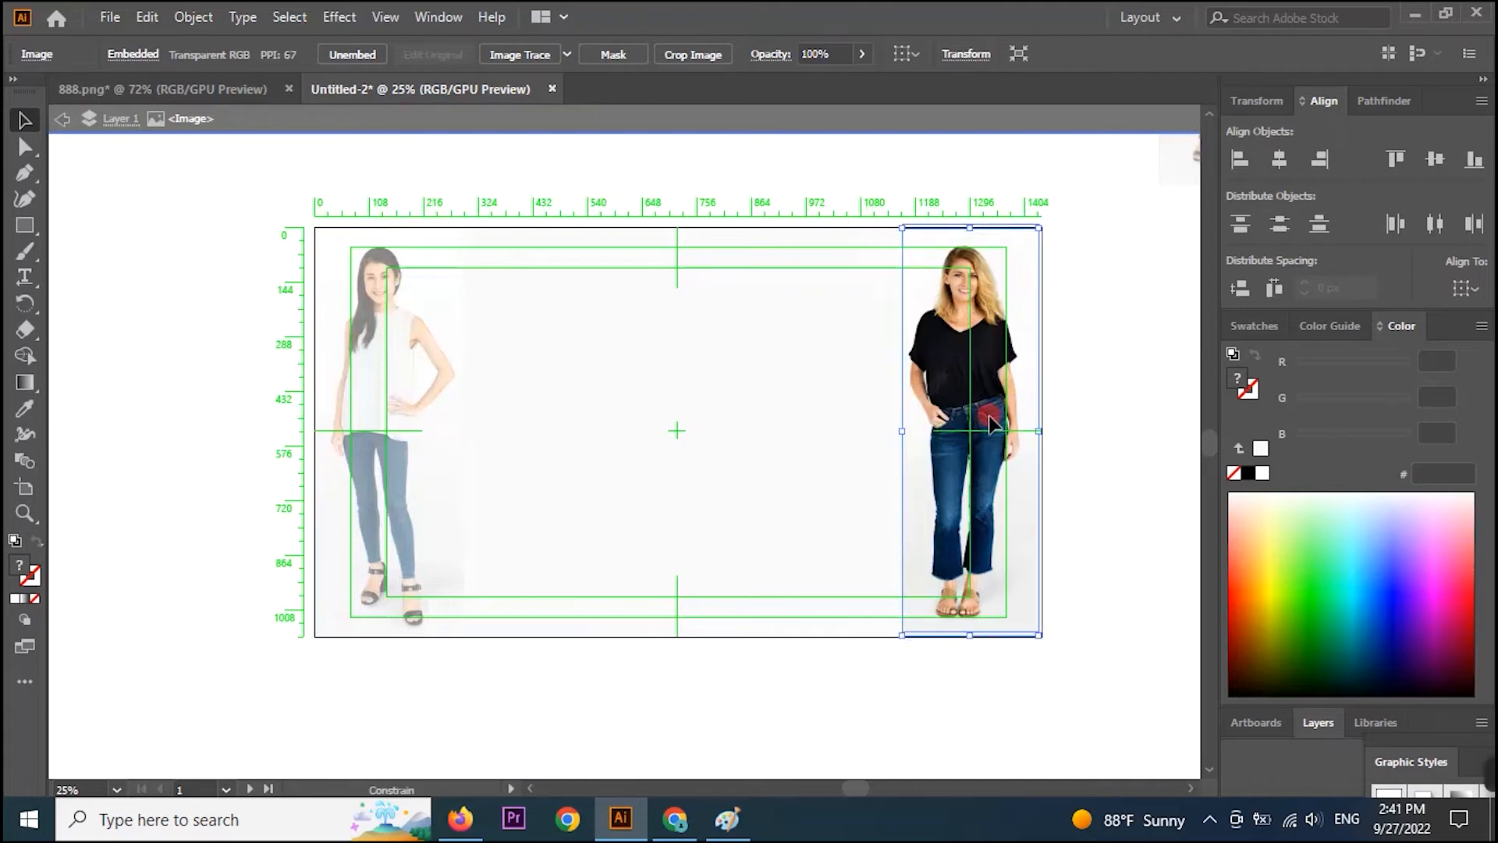
left_click(1112, 421)
left_click_drag(665, 486, 736, 518)
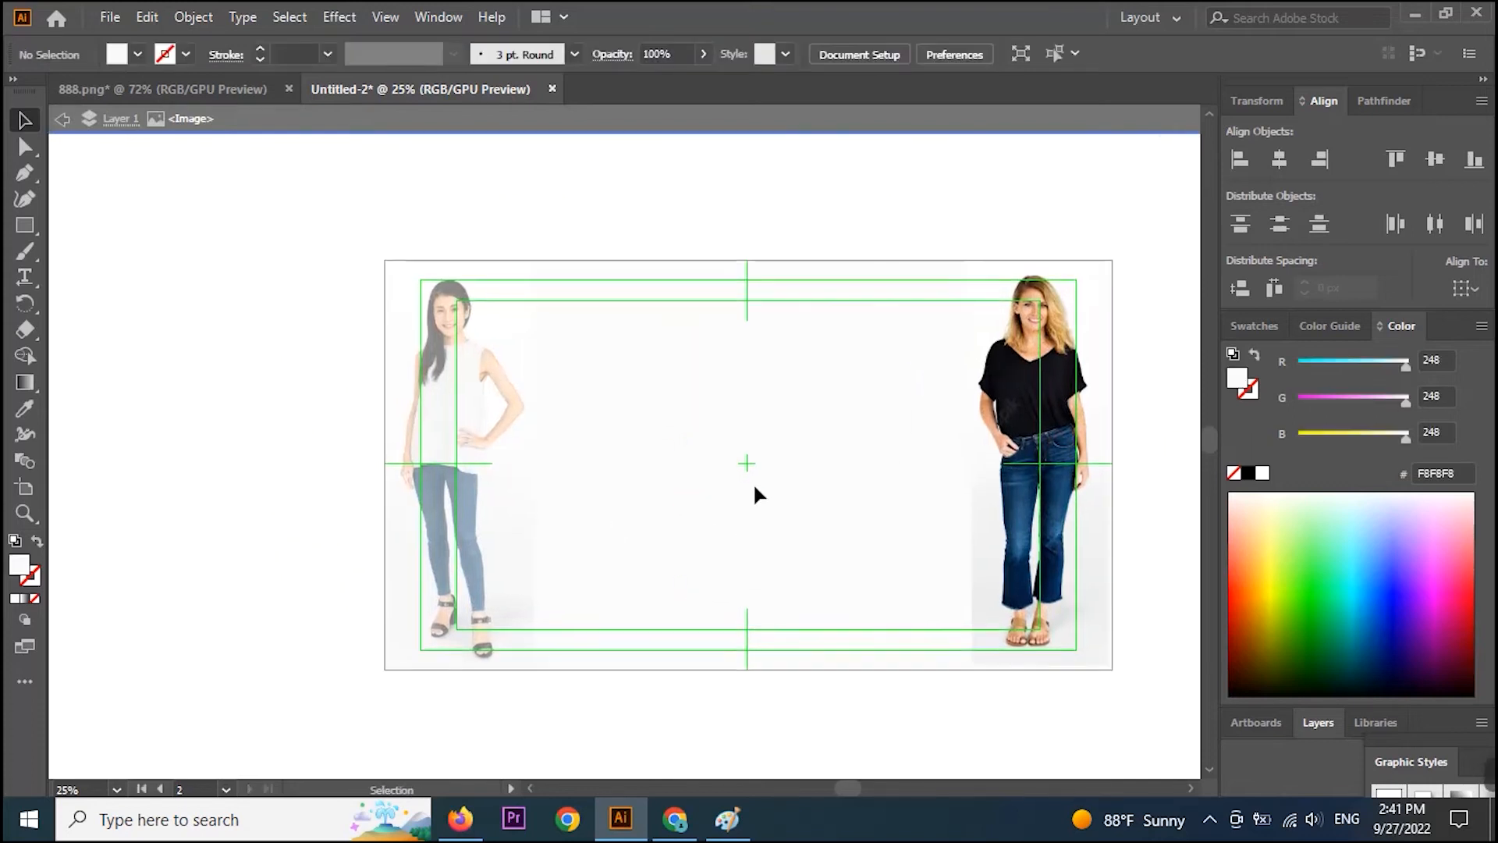
left_click(1050, 454)
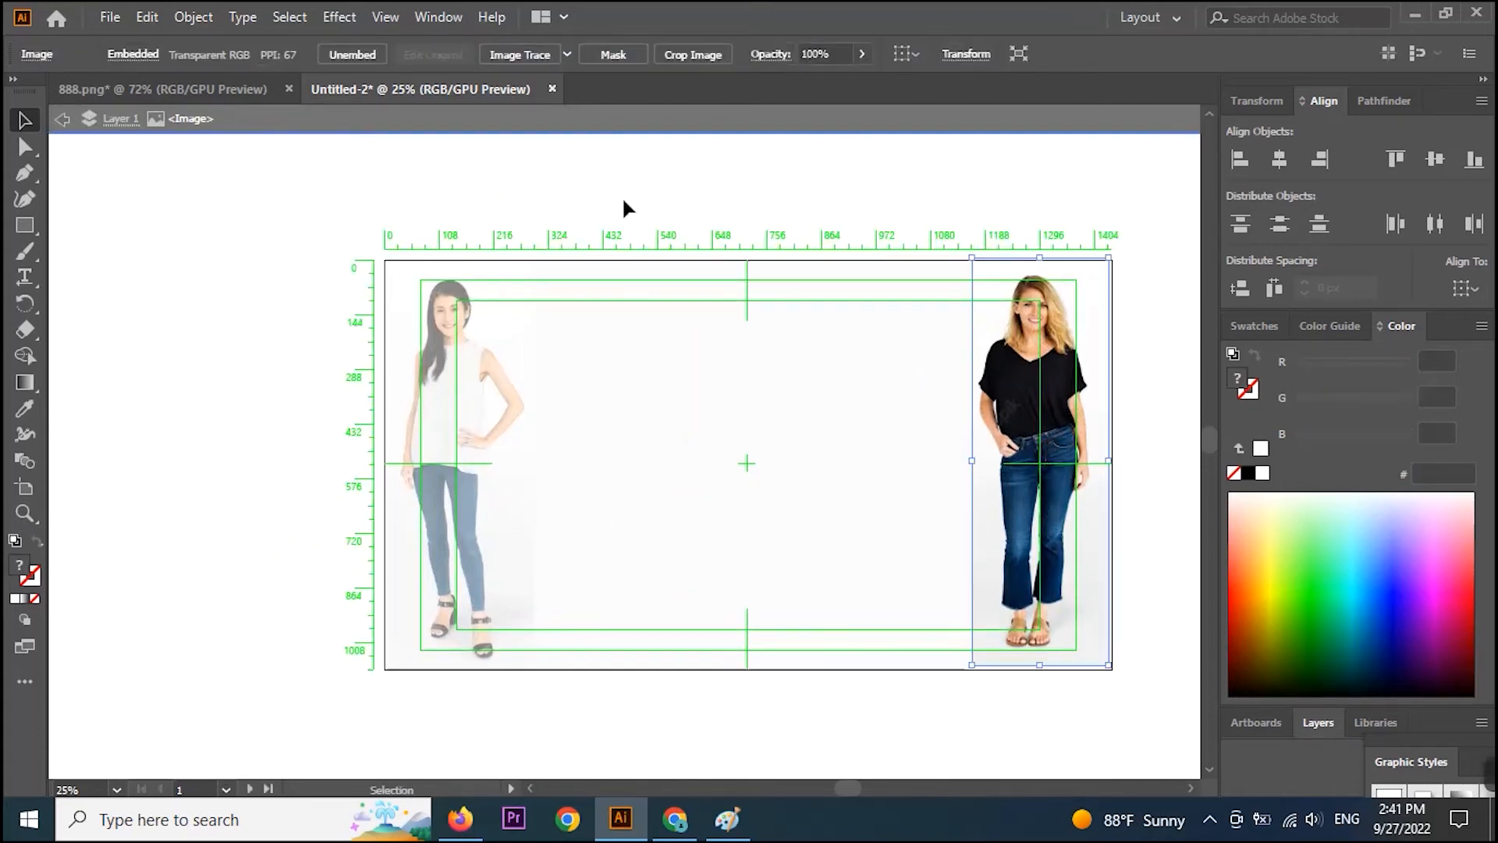
key("Escape")
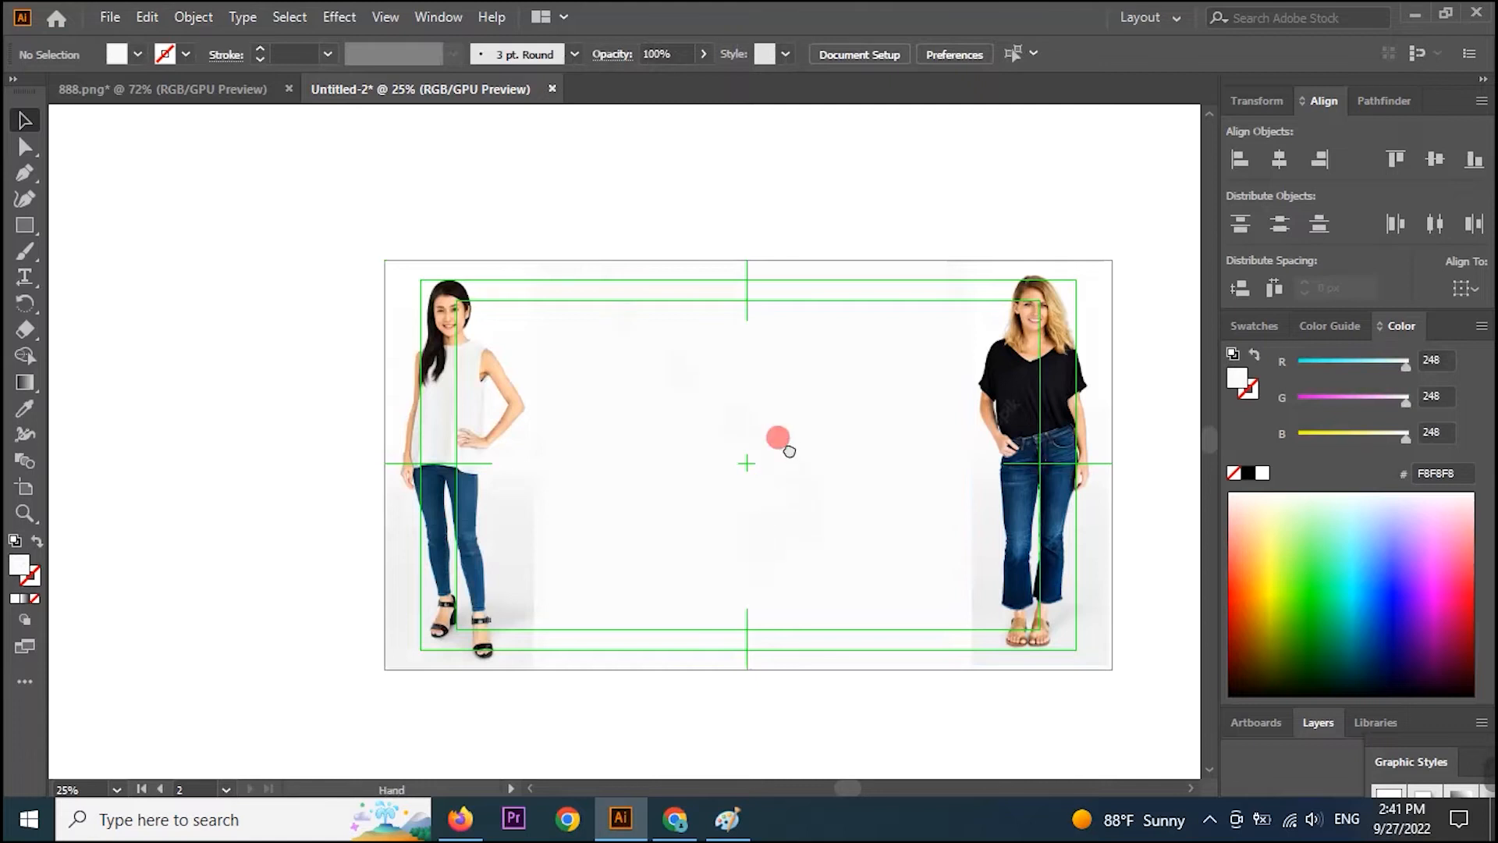
left_click_drag(788, 446, 716, 477)
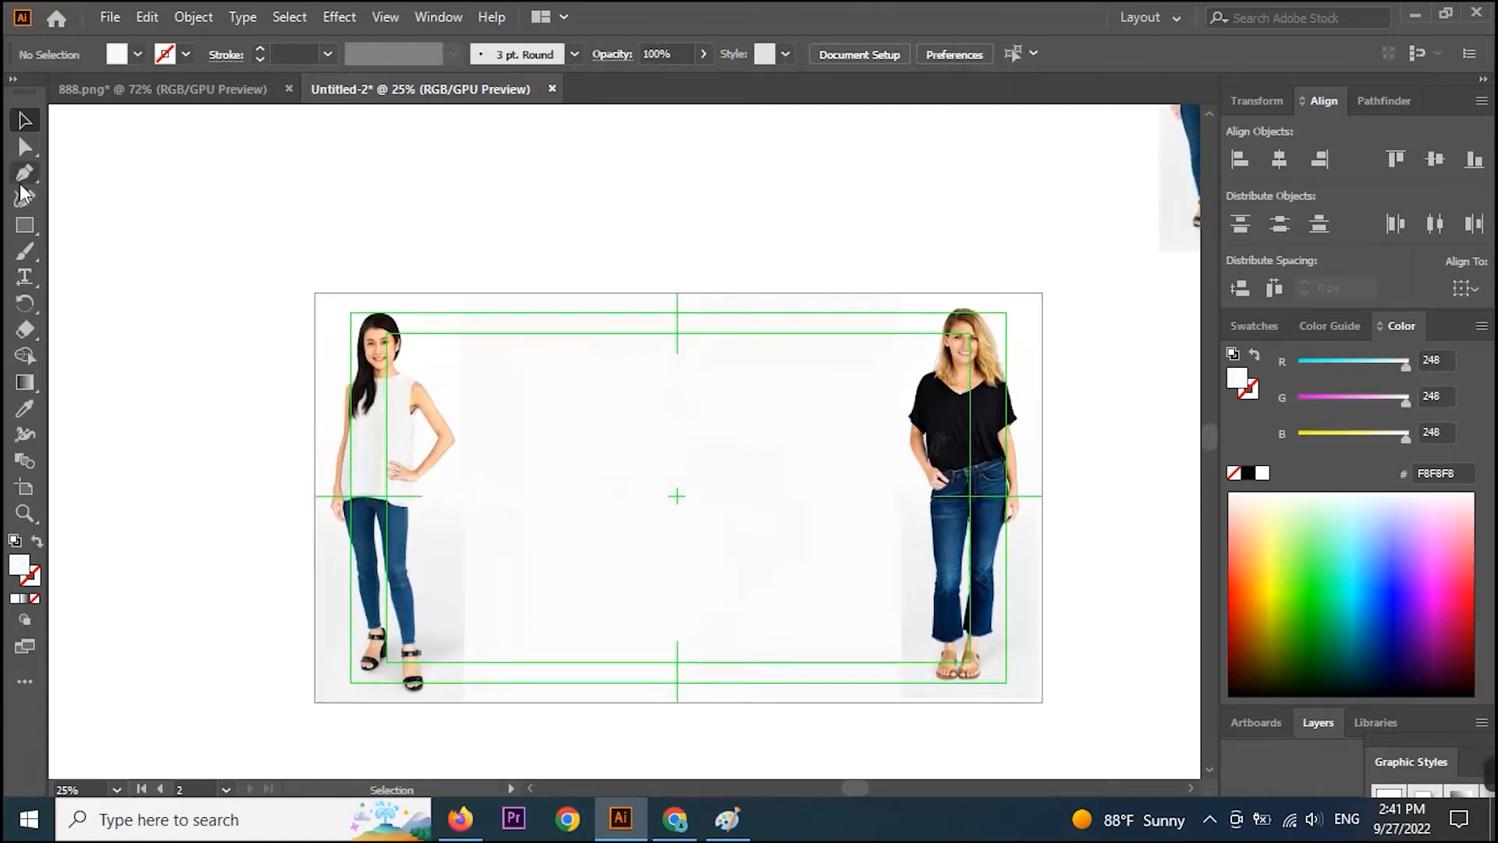
Draw an artboard-sized rectangle over both photos and fill it with red FC0000.
left_click(26, 224)
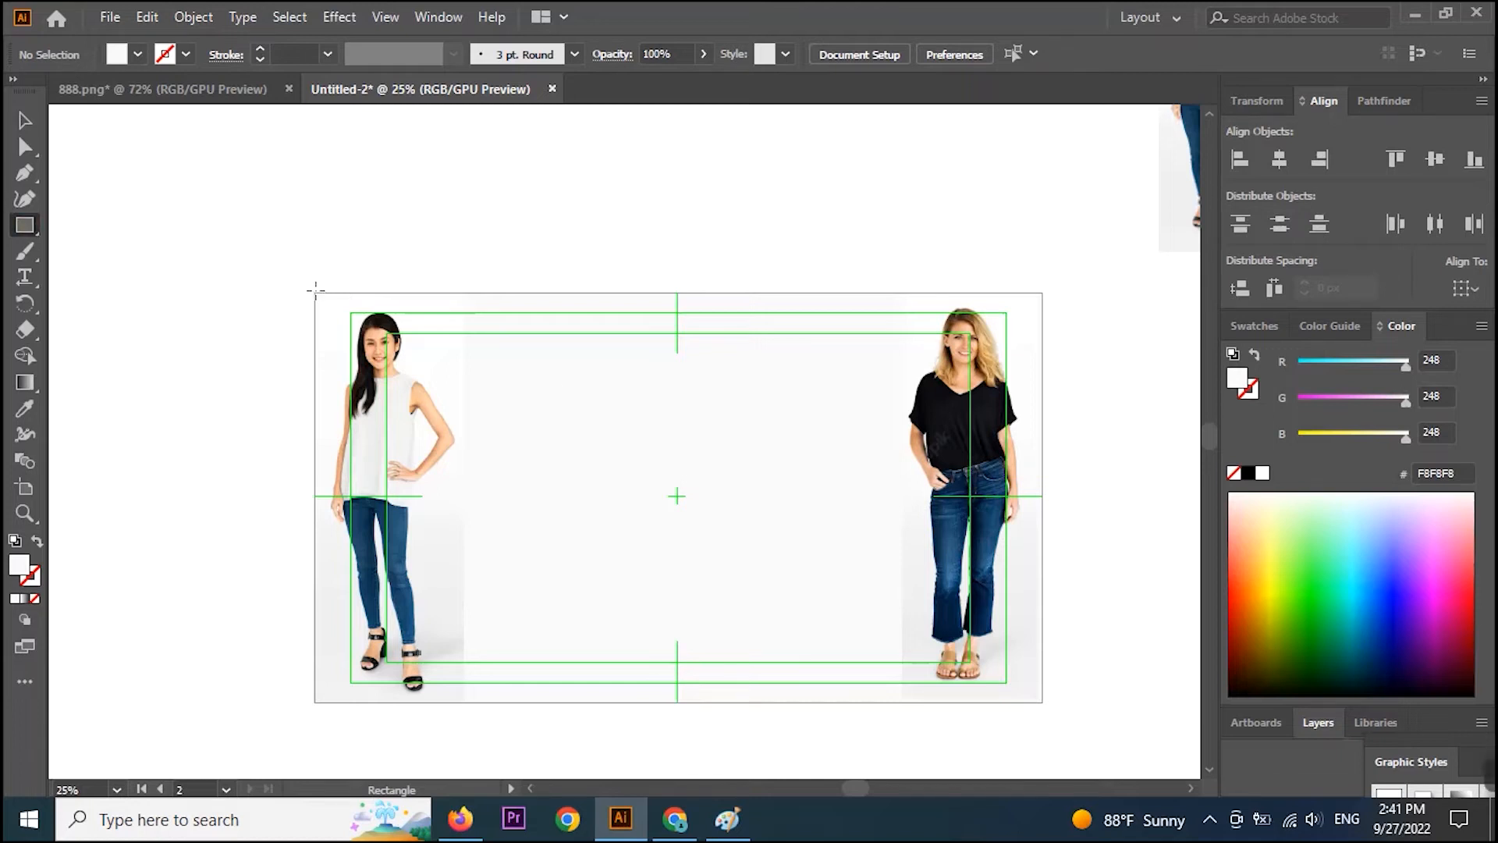
left_click_drag(314, 292, 1044, 701)
double_click(37, 571)
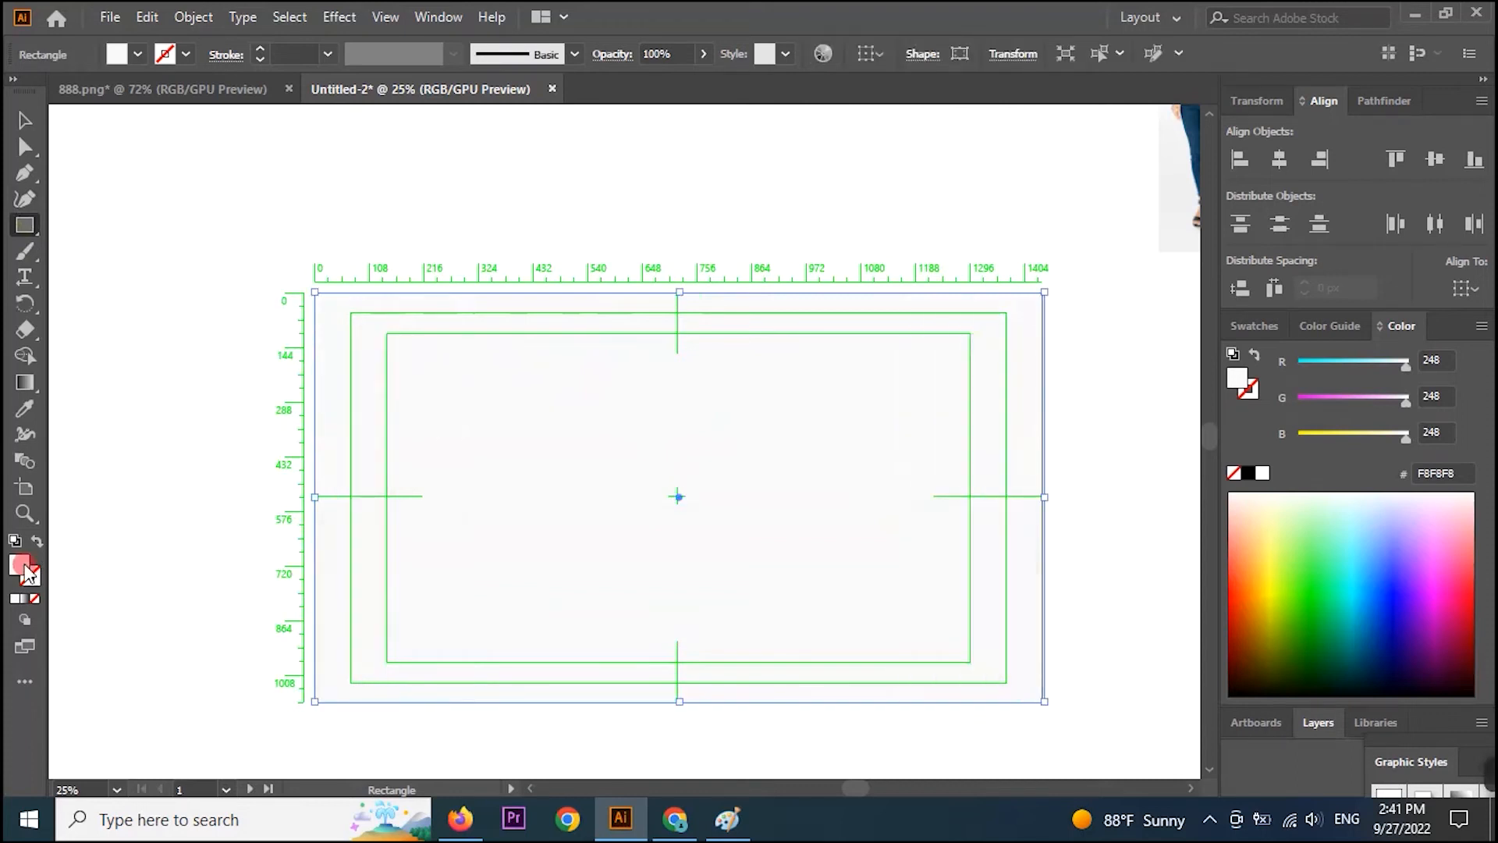
left_click(279, 181)
left_click_drag(278, 181, 334, 83)
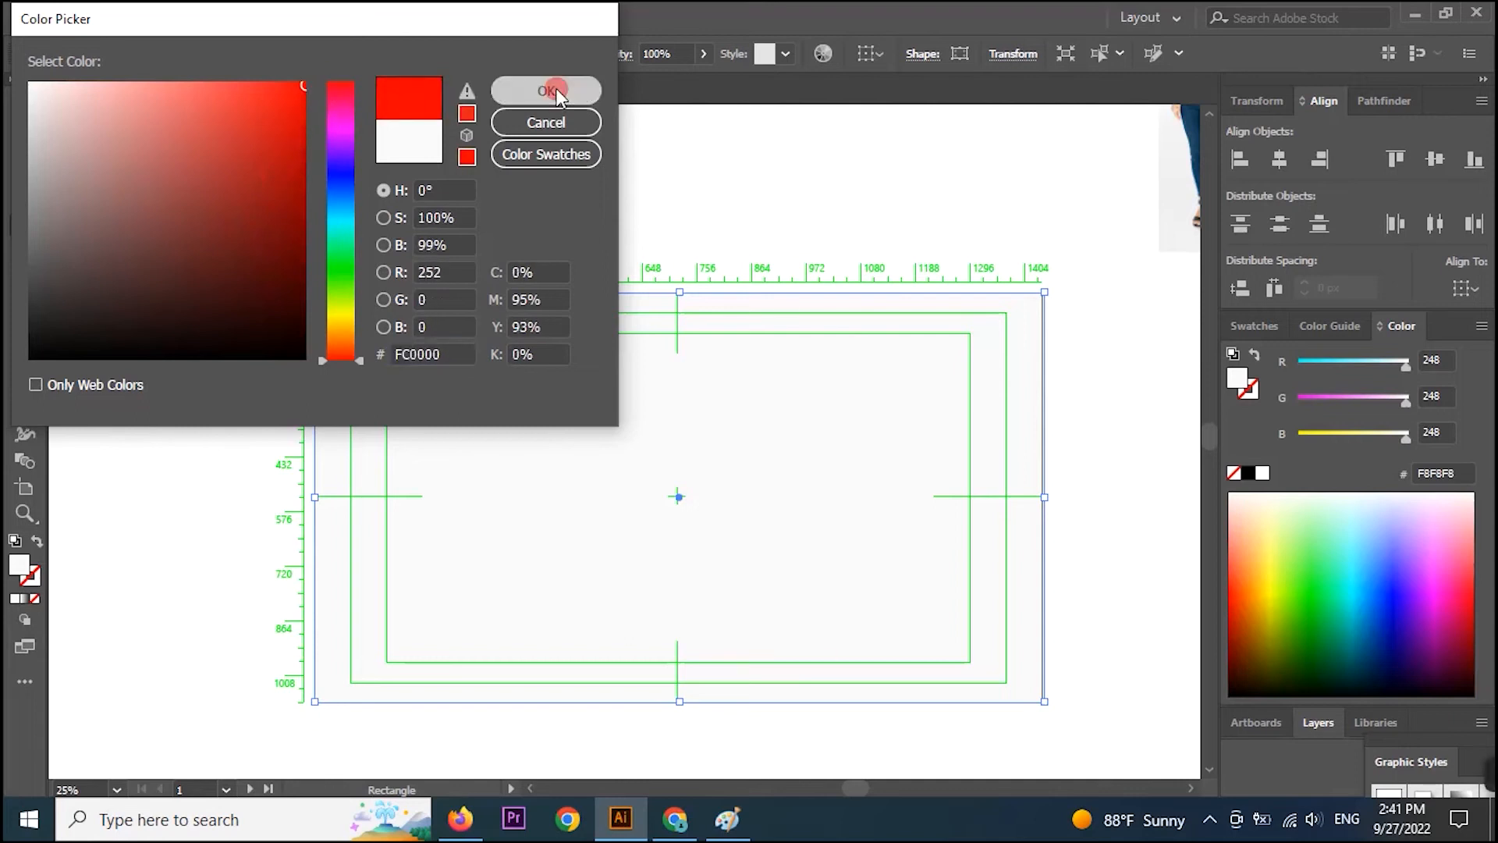
left_click(545, 91)
left_click(29, 119)
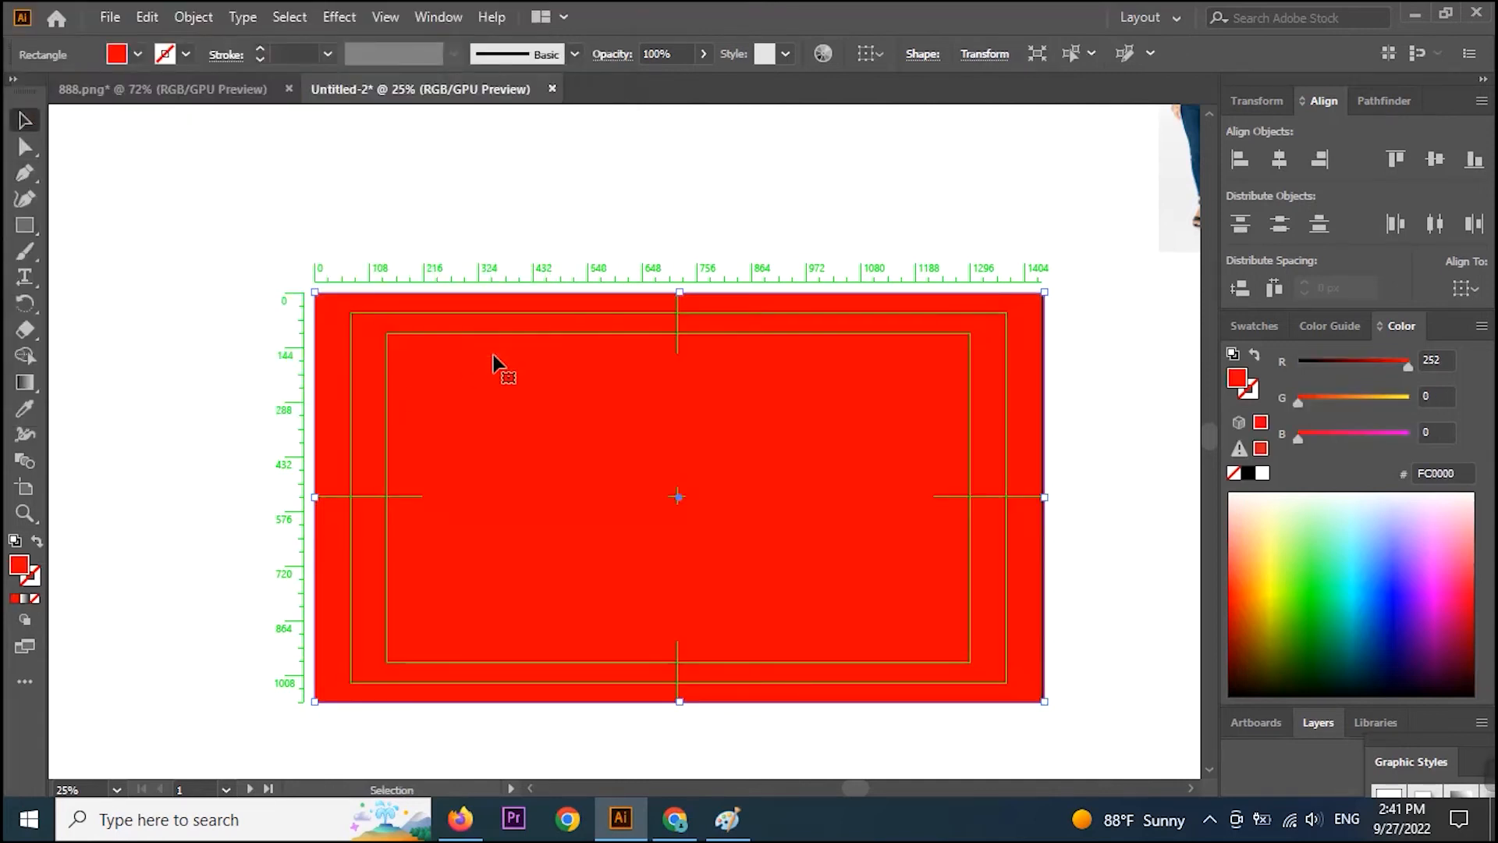
Try the Multiply blending mode on the red rectangle, and set its blending mode to Lighten.
left_click(612, 55)
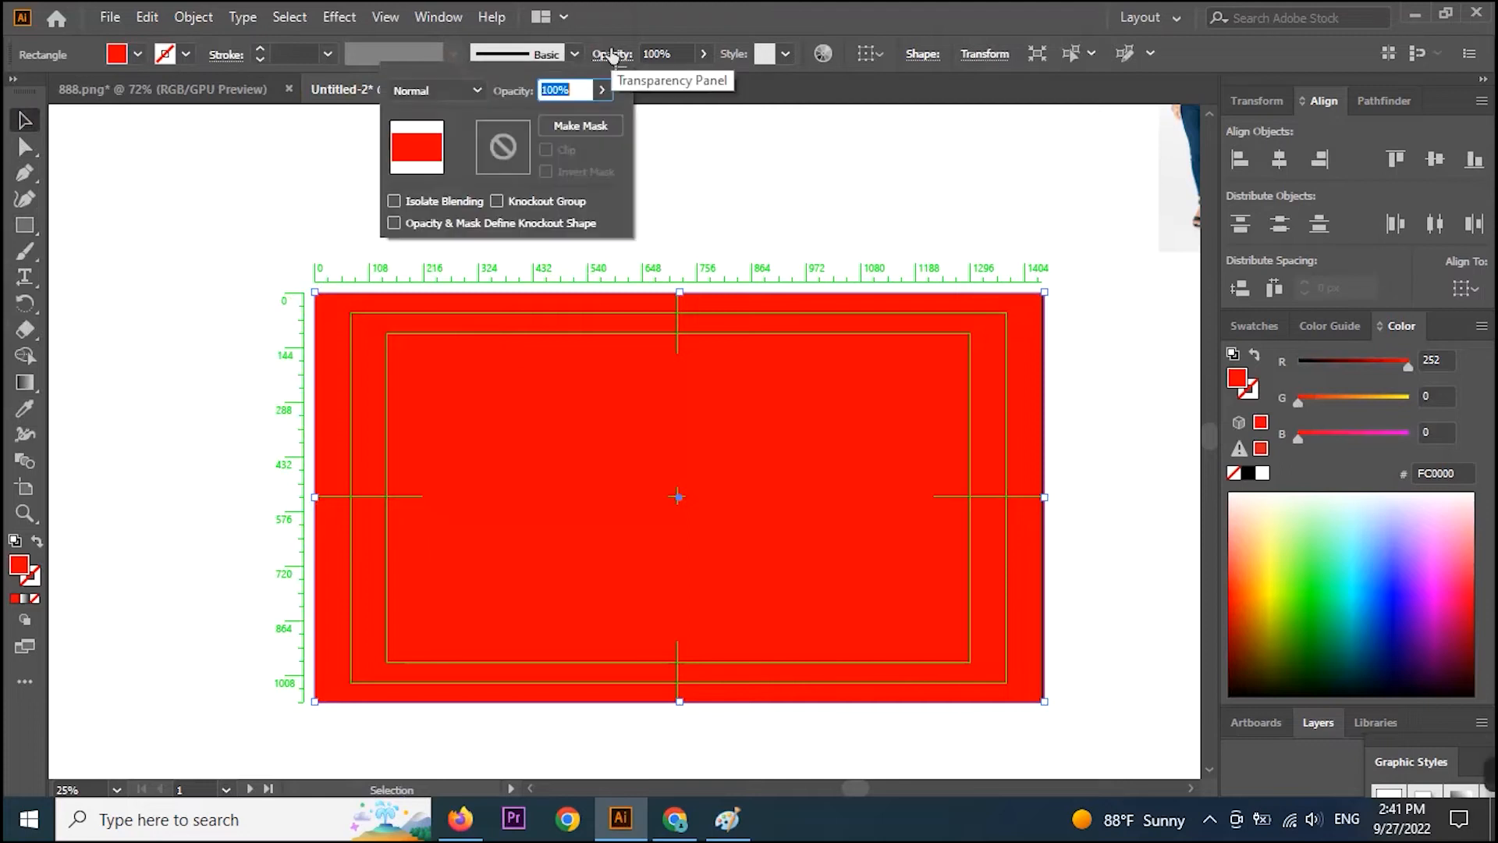
left_click(478, 90)
left_click(457, 164)
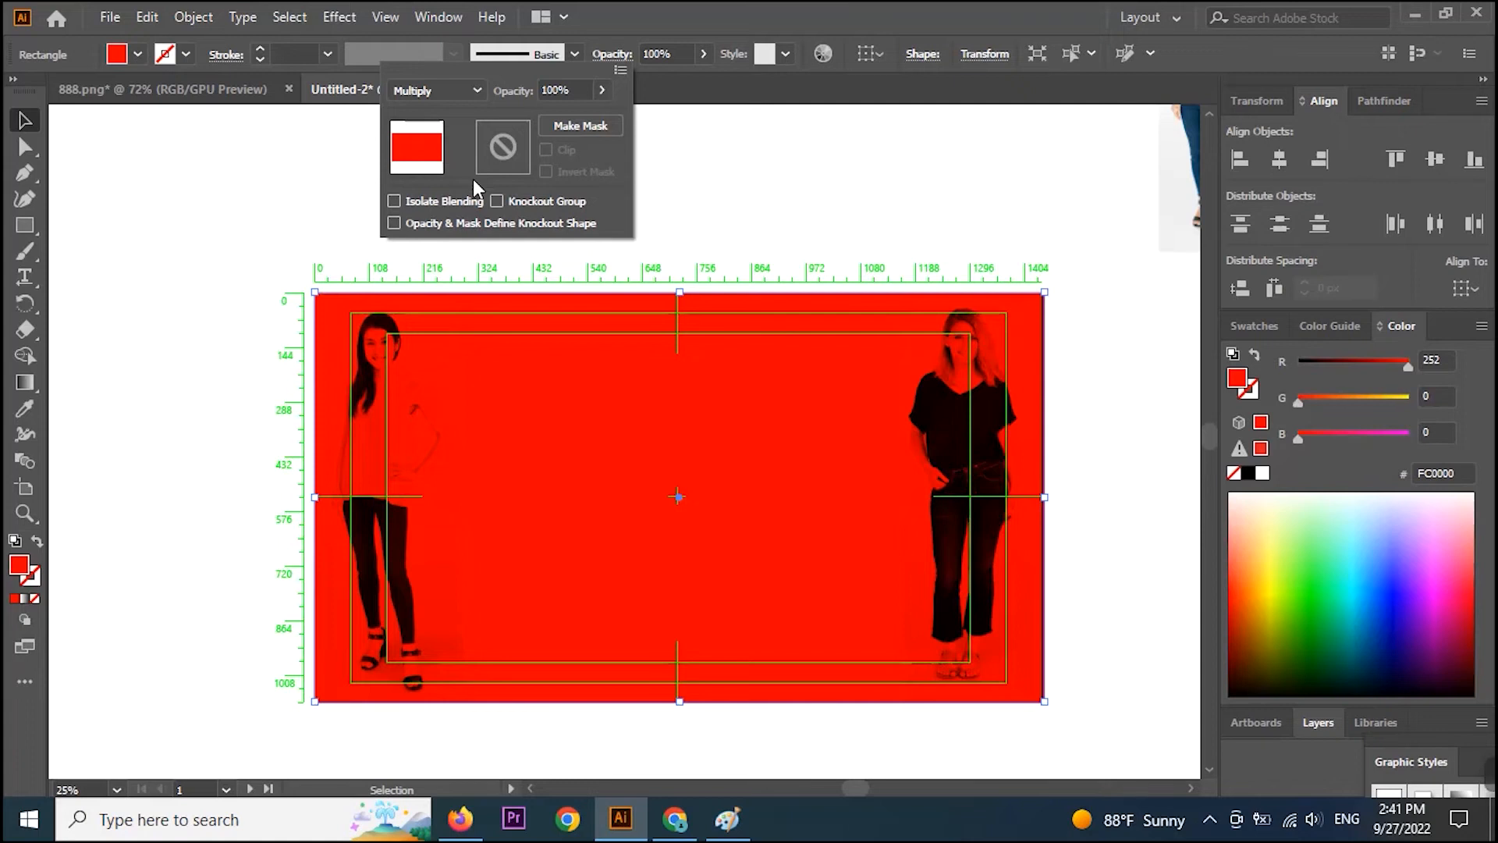
left_click(454, 86)
left_click(457, 221)
left_click(453, 86)
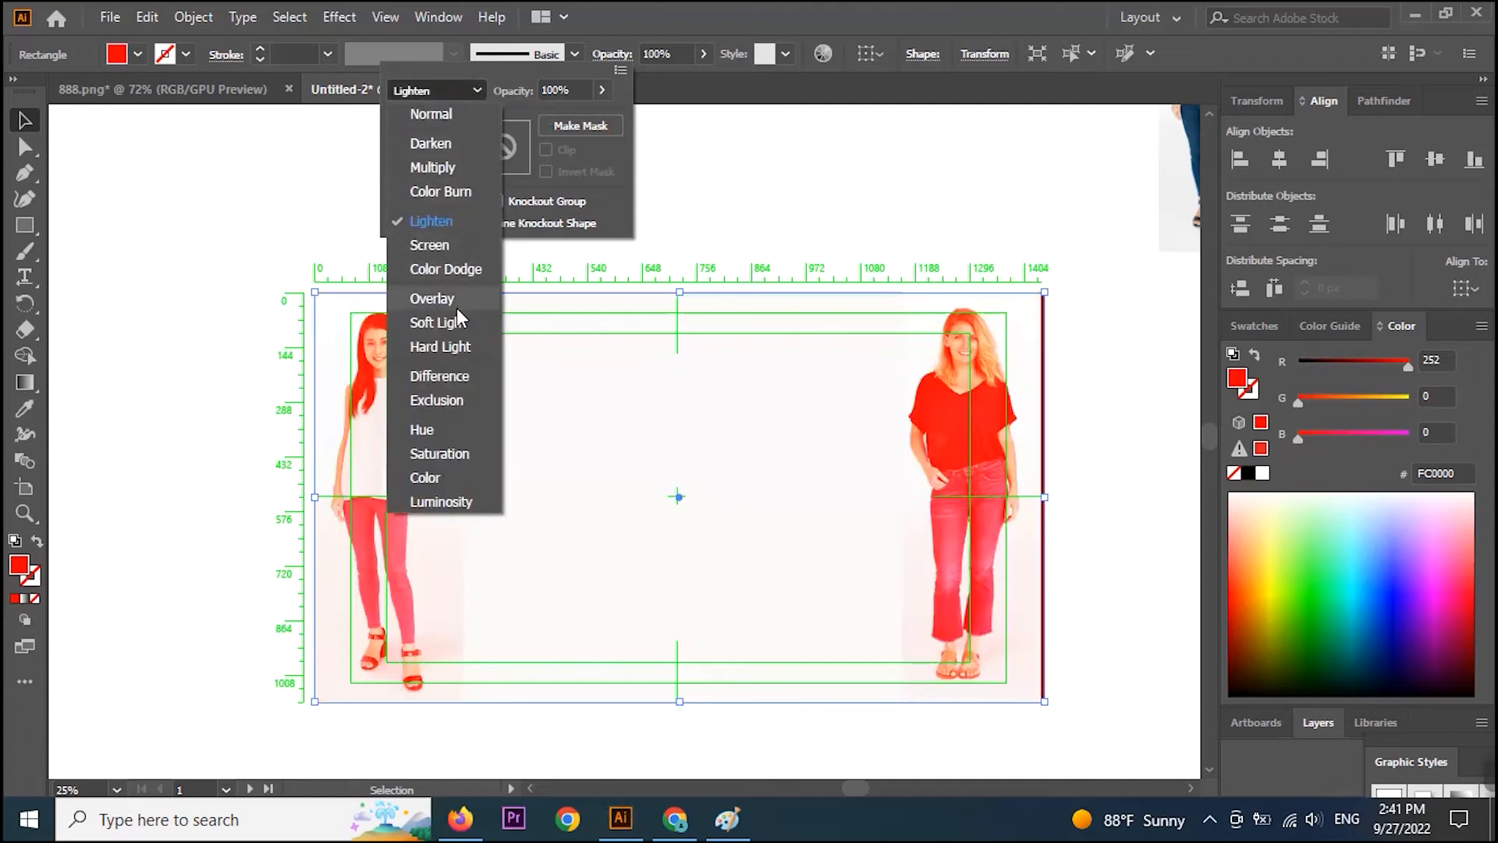
left_click(187, 316)
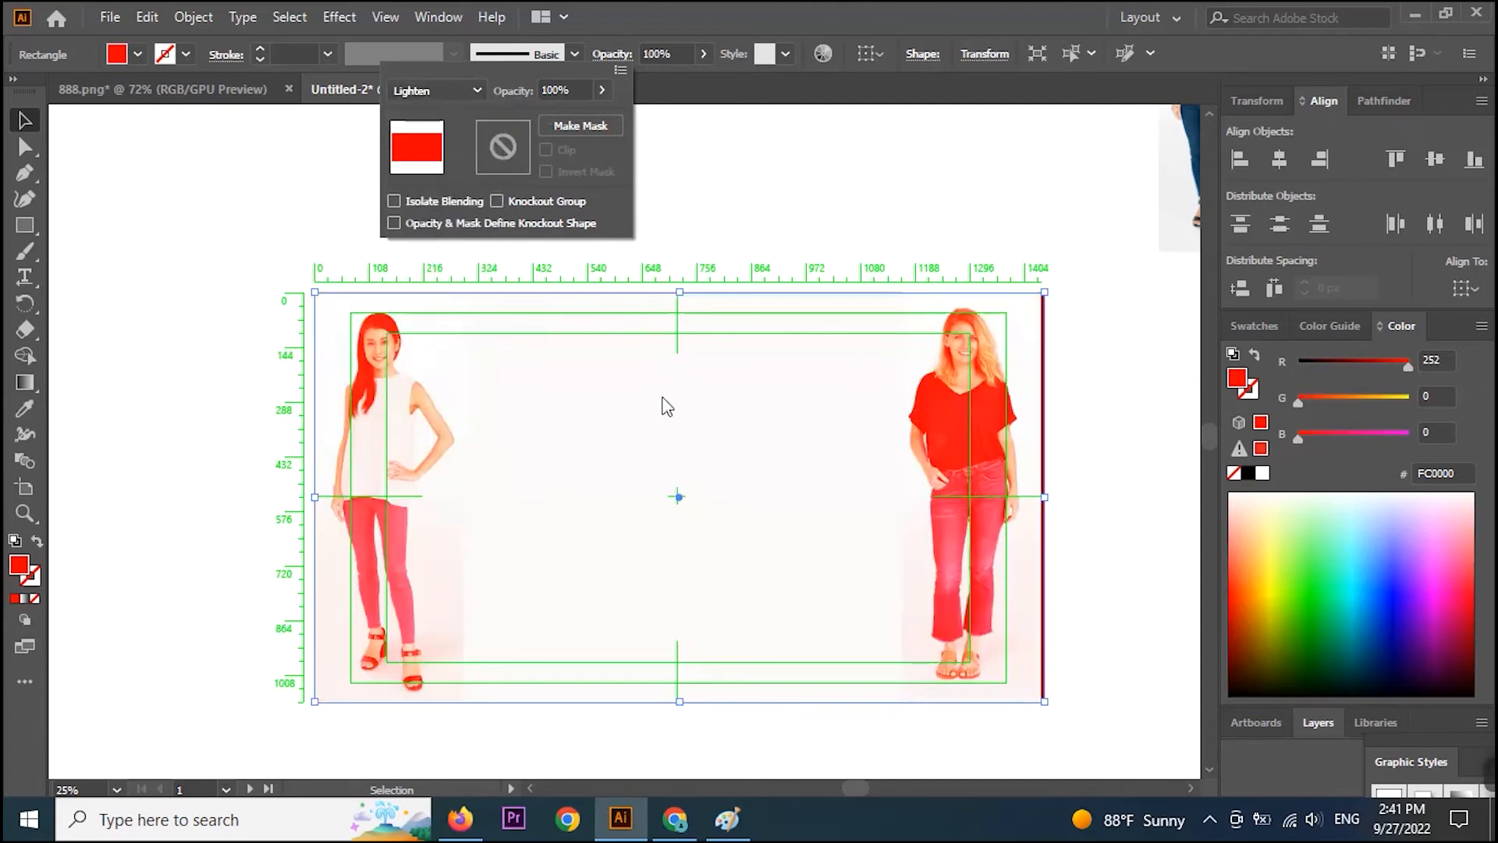
Narrow the red overlay so its right edge lines up with the artboard's right edge.
left_click(1042, 498)
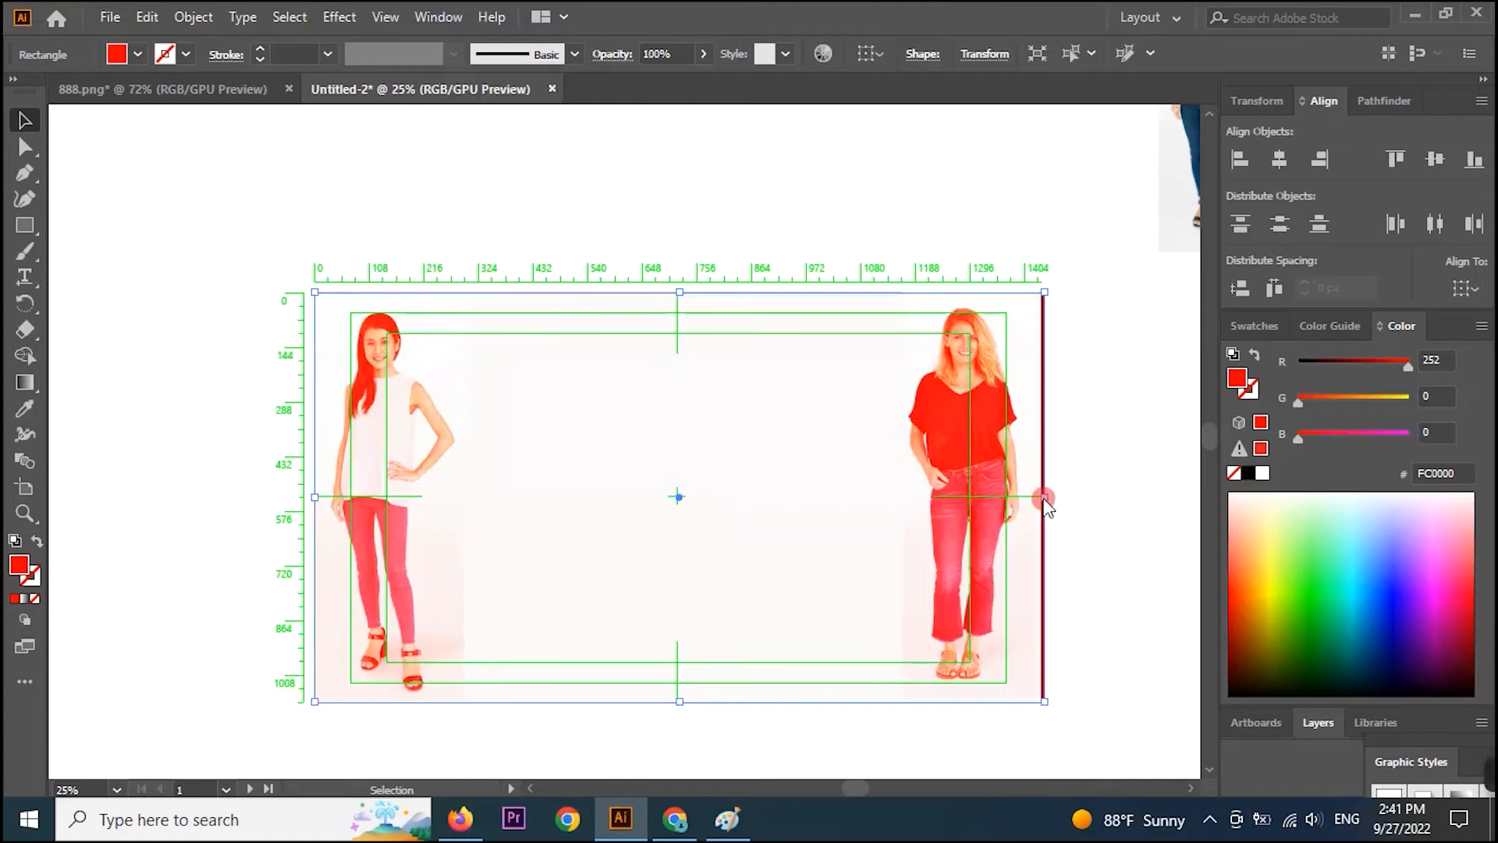
left_click(1080, 520)
left_click(832, 519)
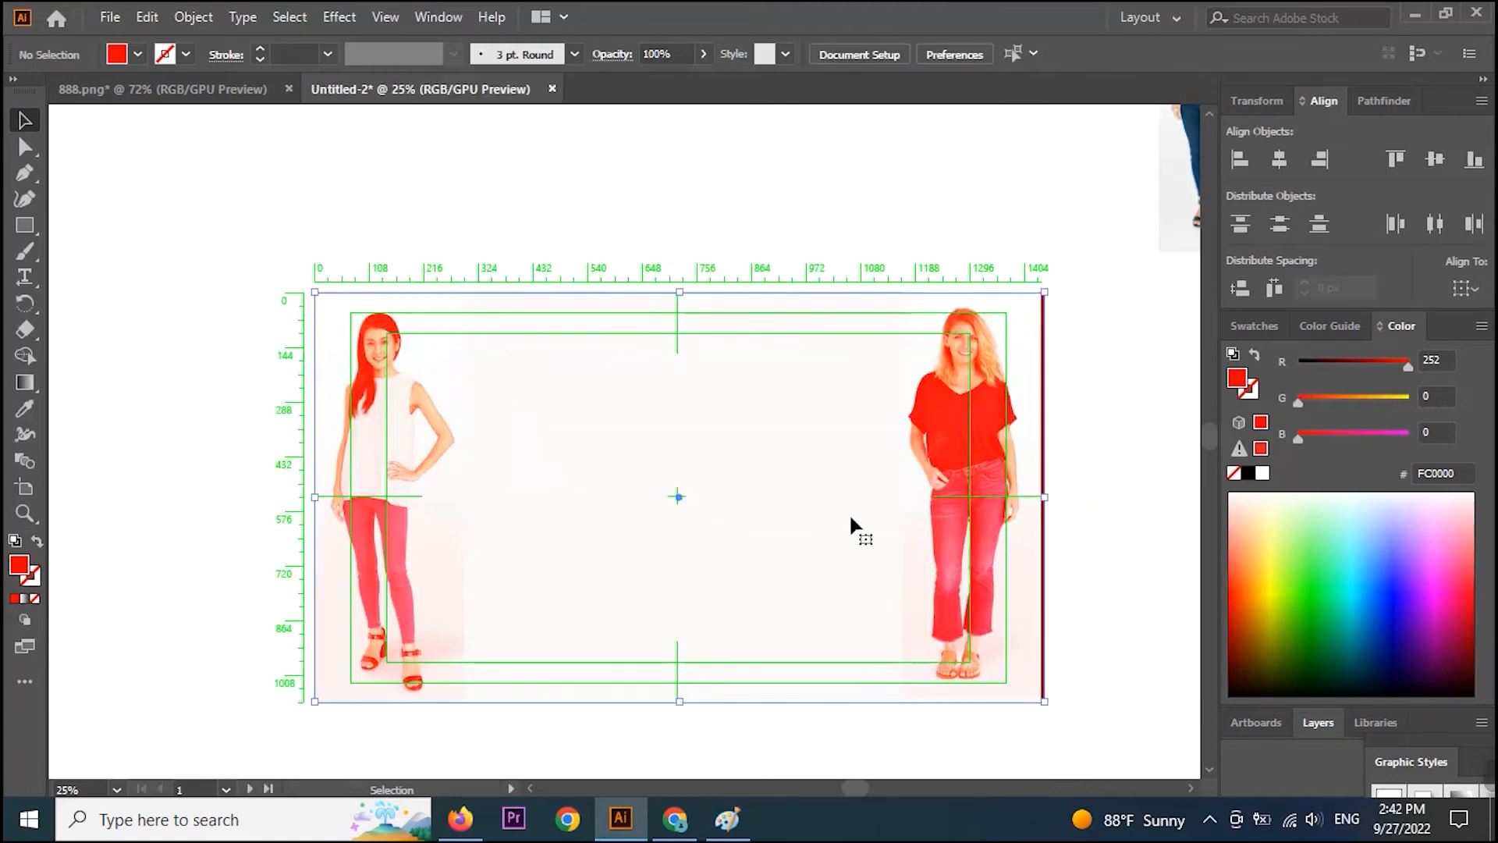
left_click_drag(1044, 497, 1042, 499)
left_click(1074, 498)
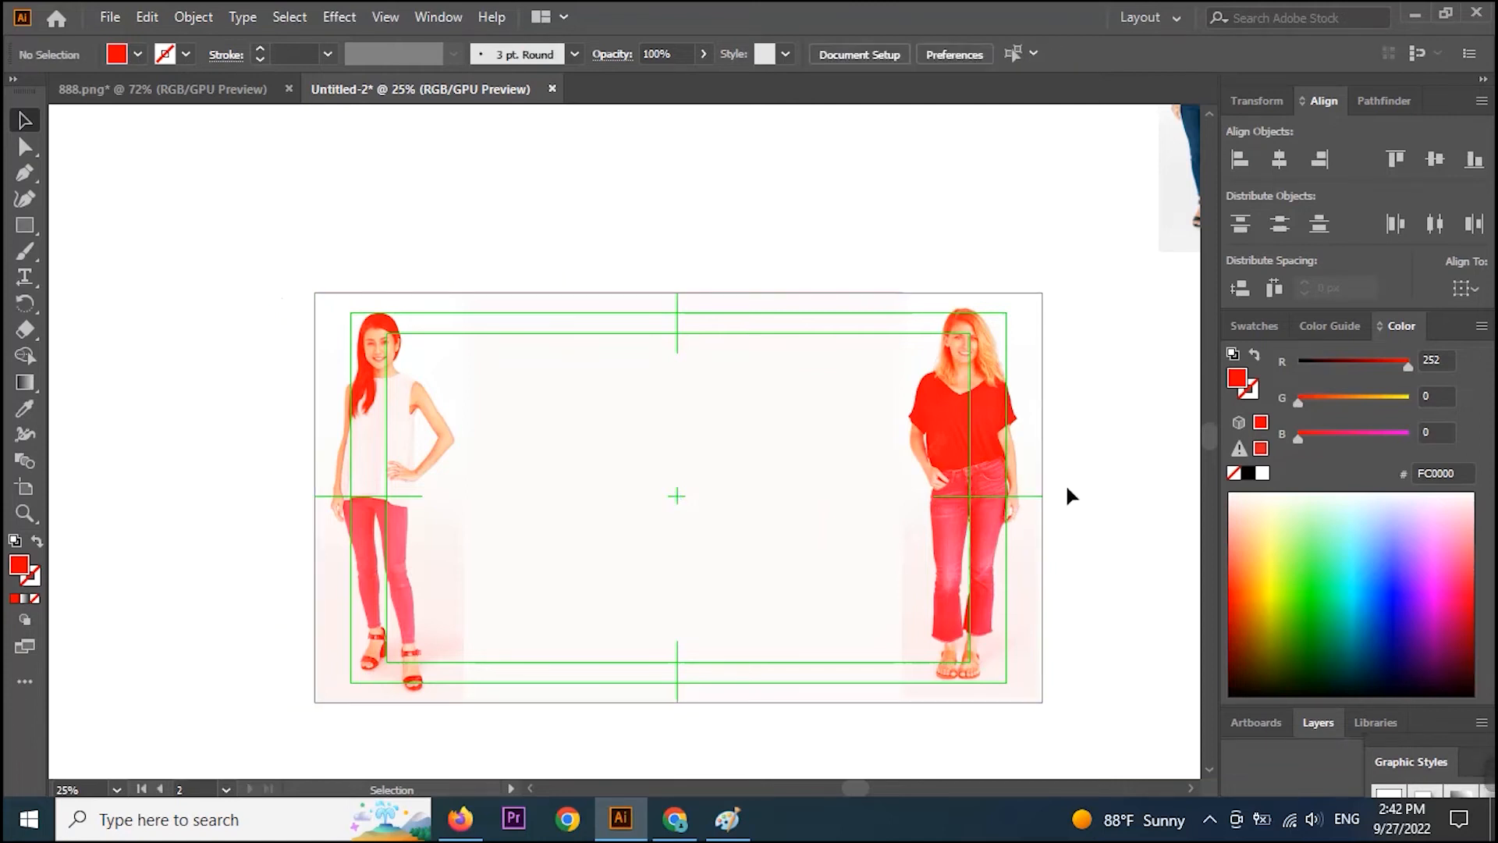
mouse_move(656, 513)
left_mouse_down()
mouse_move(653, 458)
mouse_move(635, 528)
left_mouse_up()
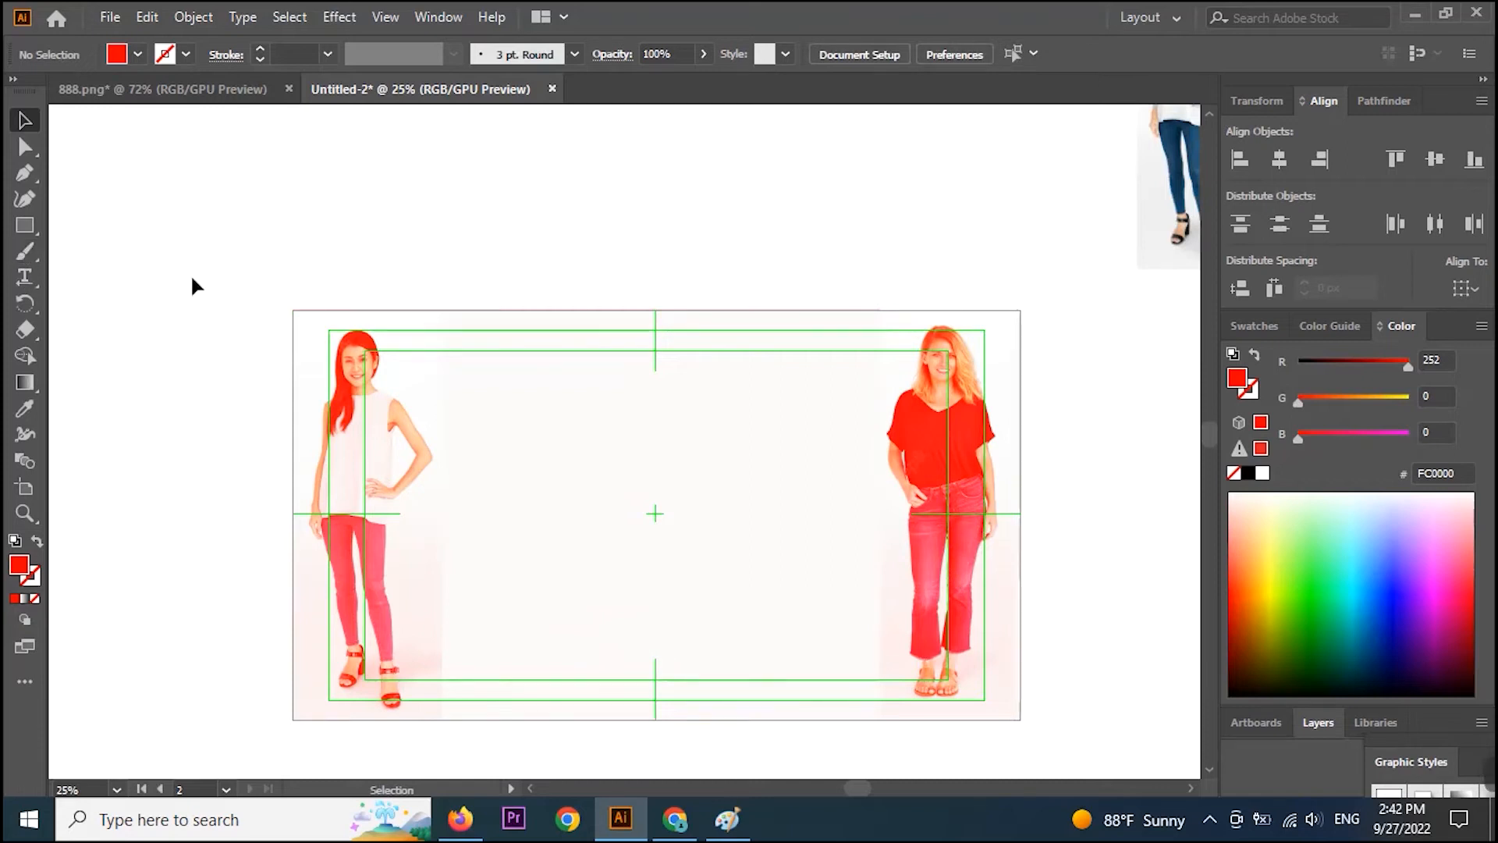
Delete both women's photos and all rectangles from the artboard, keeping the WOMEN stock image outside it.
key("z")
left_click(651, 571, "alt")
scroll(651, 571, "up", 4)
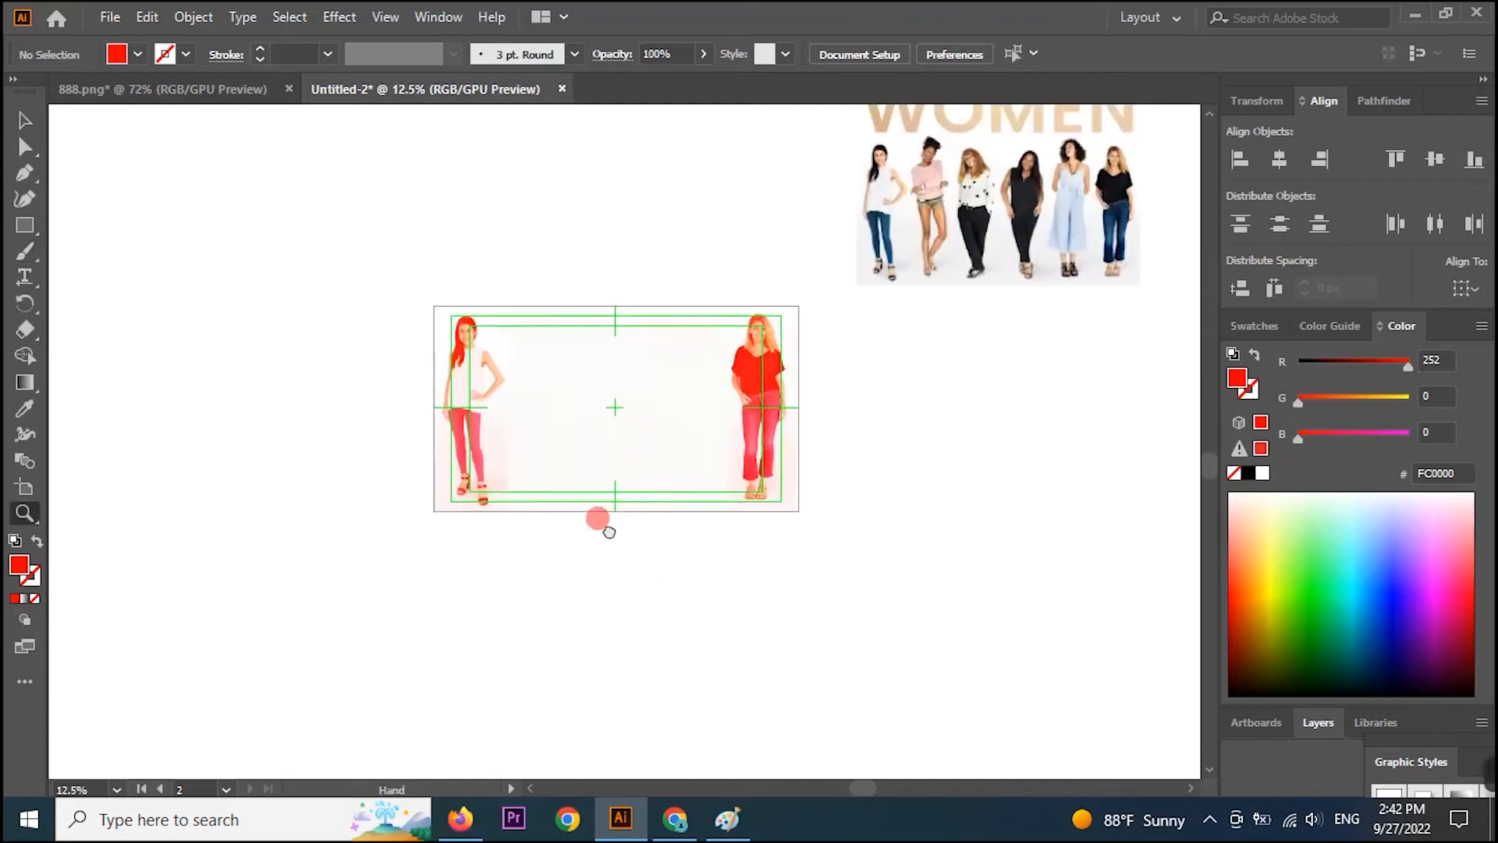
key("v")
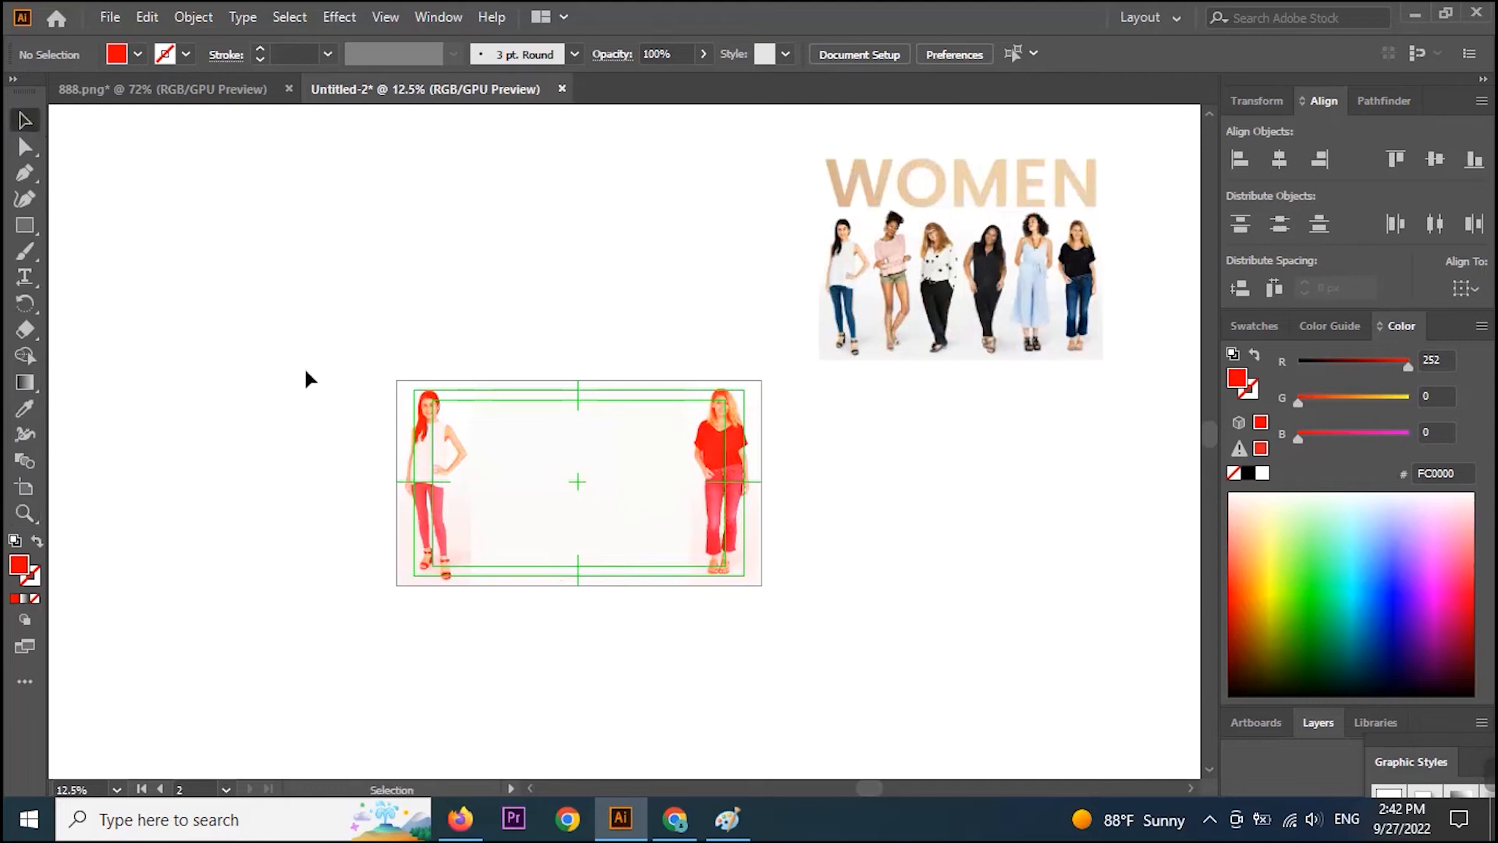
left_click_drag(727, 552, 789, 614)
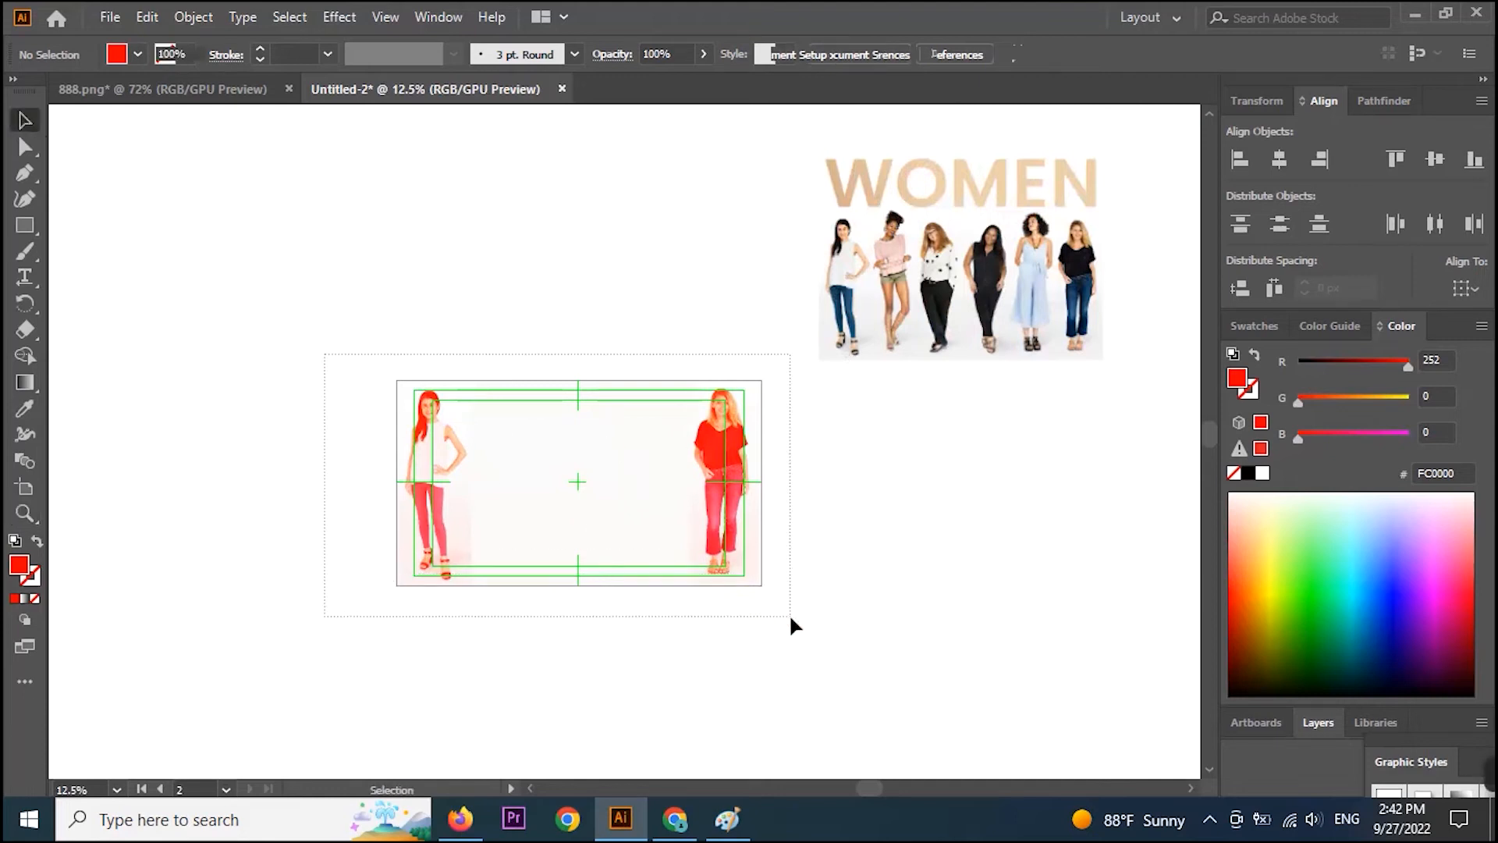
left_click(948, 647)
Duplicate the WOMEN stock image below the original and crop the copy to the woman in the light-blue jumpsuit.
left_click(1009, 328)
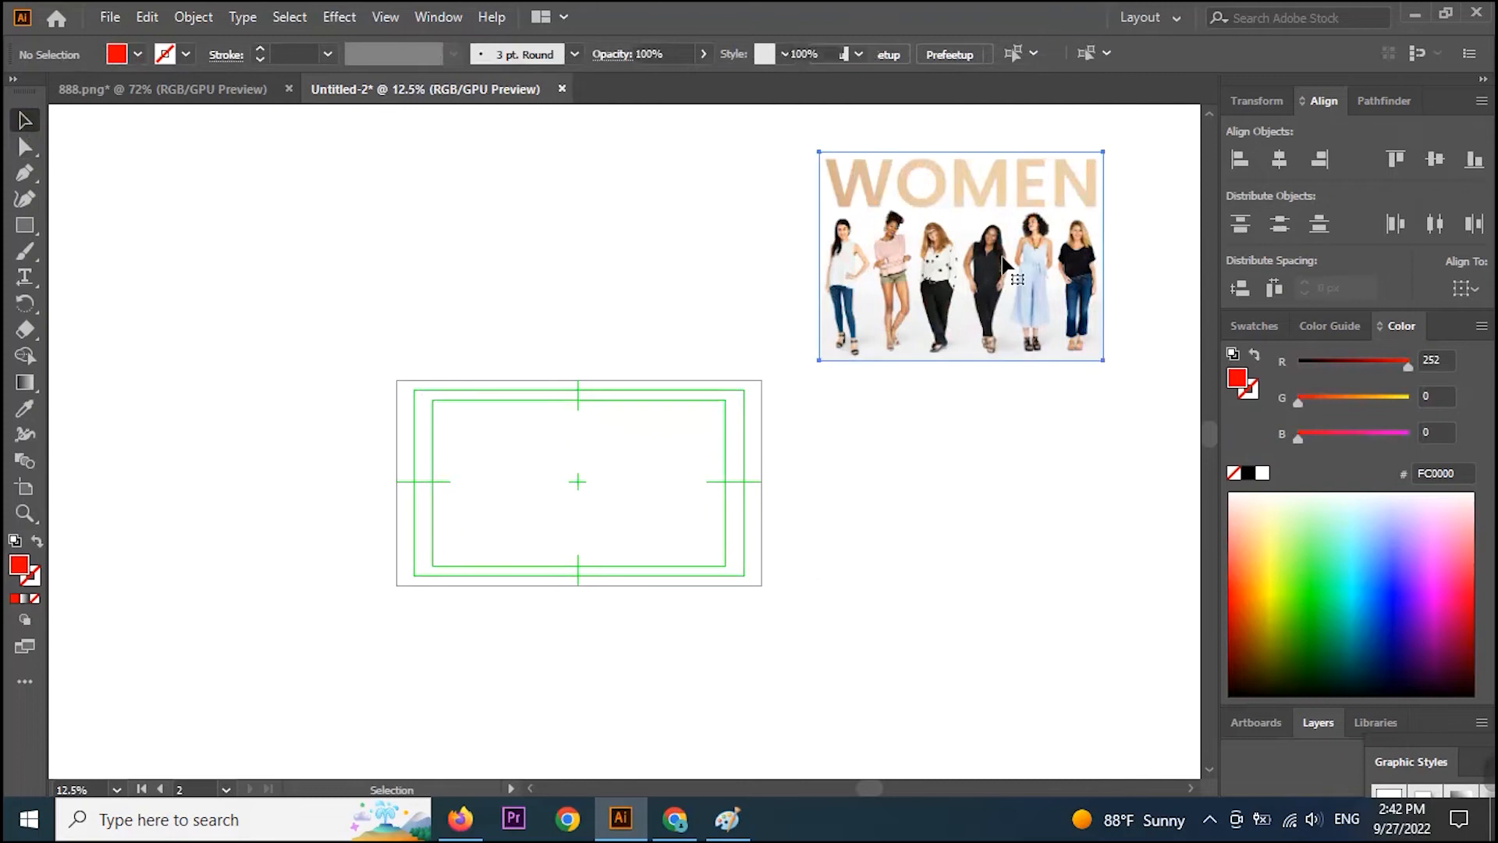
left_click_drag(1003, 265, 1041, 560)
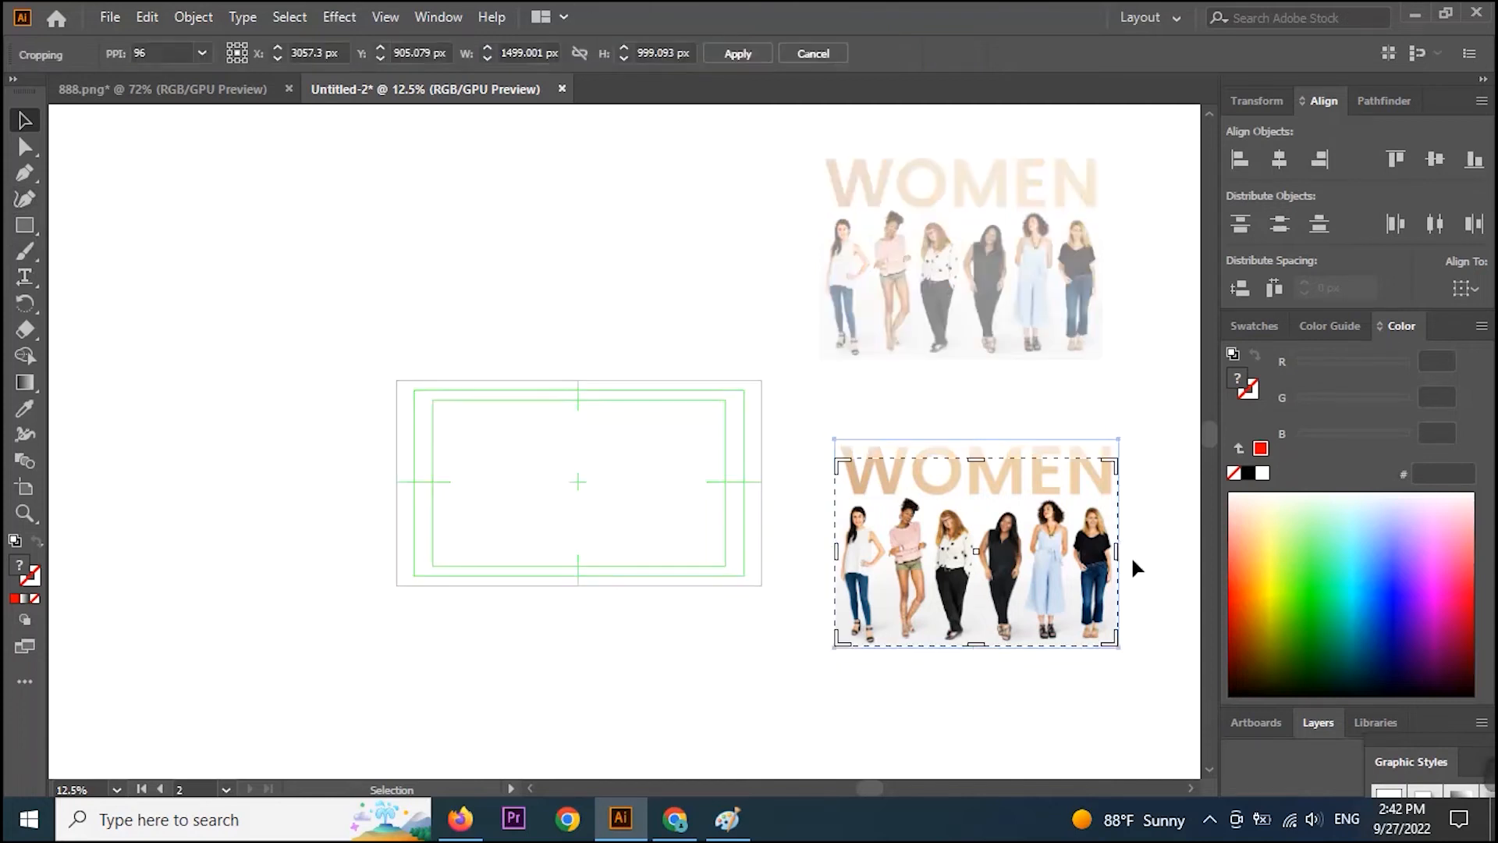
left_click_drag(1120, 562, 1072, 572)
left_click_drag(837, 552, 1025, 594)
left_click_drag(1060, 466, 1061, 498)
key("Return")
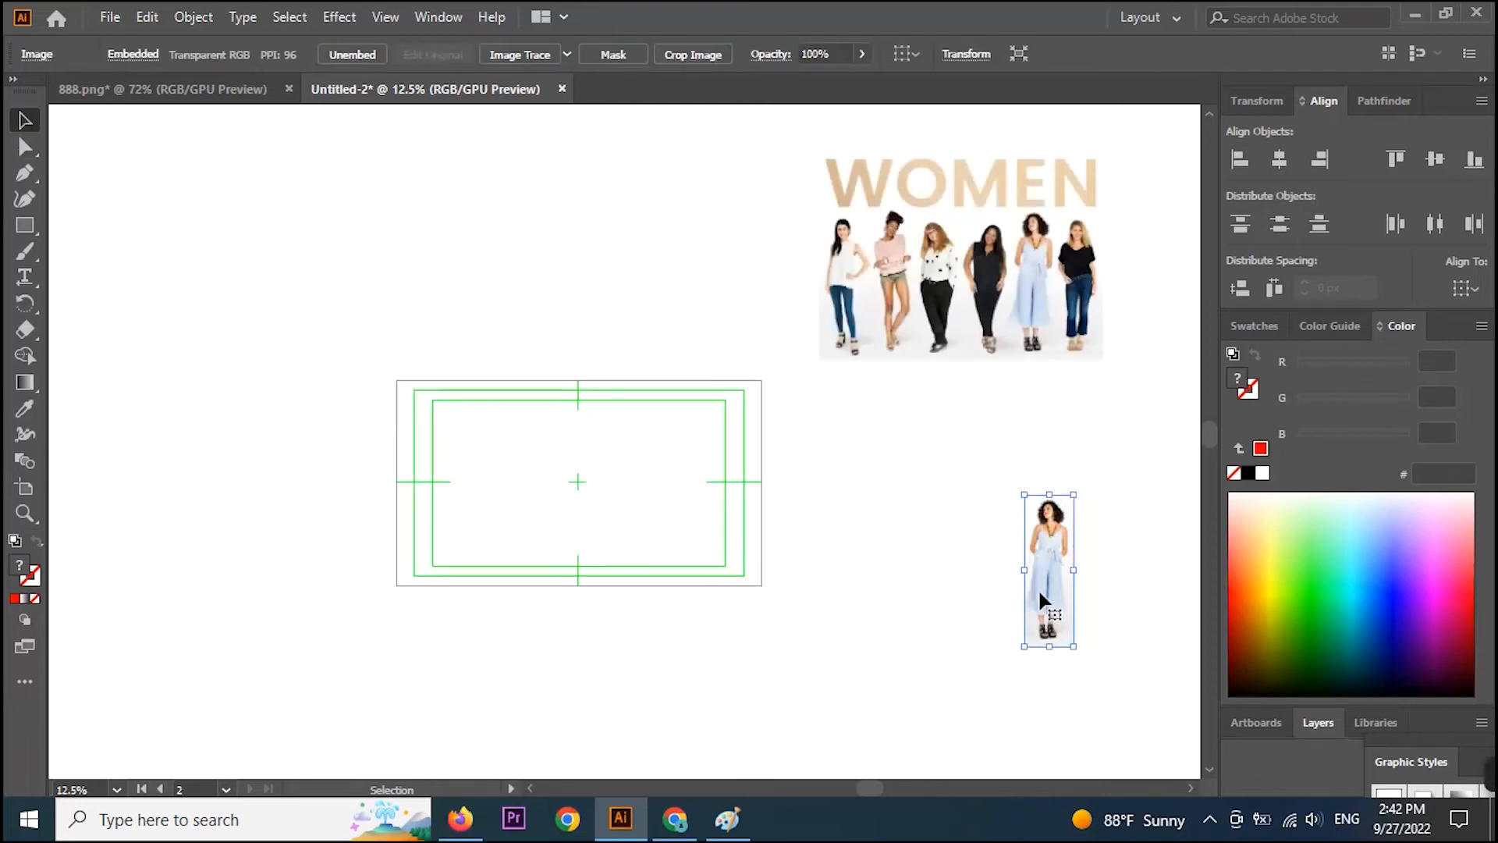
Move the cropped jumpsuit photo to the artboard's lower right and enlarge it proportionally to the full artboard height.
left_click_drag(1051, 610, 713, 541)
left_click_drag(735, 434, 784, 382)
left_click(862, 542)
Examine the jumpsuit woman's photo and its background edges up close, then the whole artboard.
left_click_drag(751, 568, 874, 595)
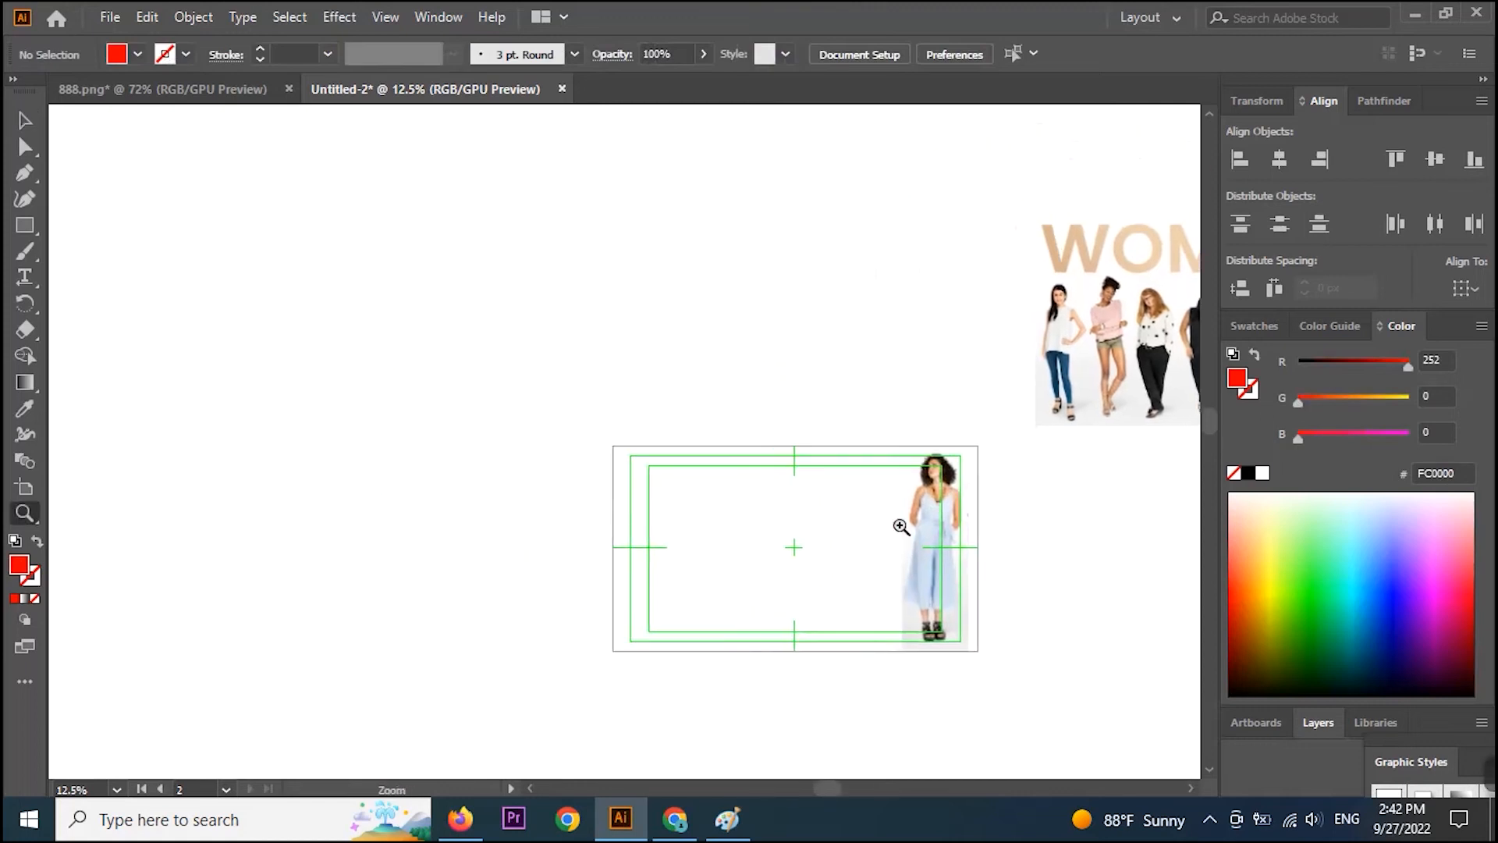
key("z")
left_click(900, 526)
left_click(634, 499)
left_click(635, 499)
left_click(635, 499)
left_click_drag(706, 359, 888, 530)
left_click(849, 525, "alt")
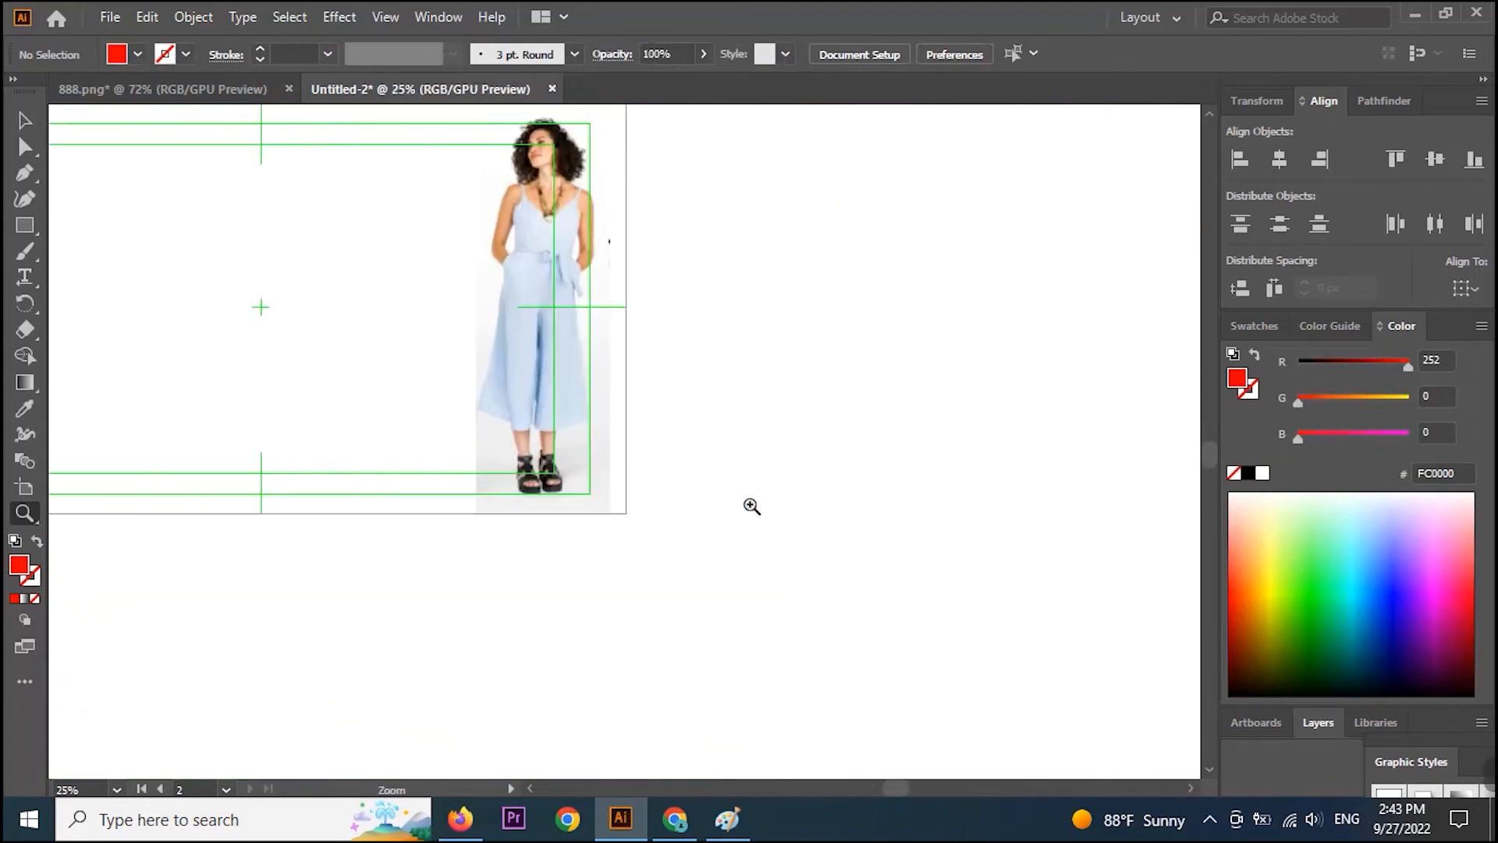
left_click(825, 544, "alt")
Shift the jumpsuit woman's photo right until it meets the artboard's right edge.
left_click(25, 120)
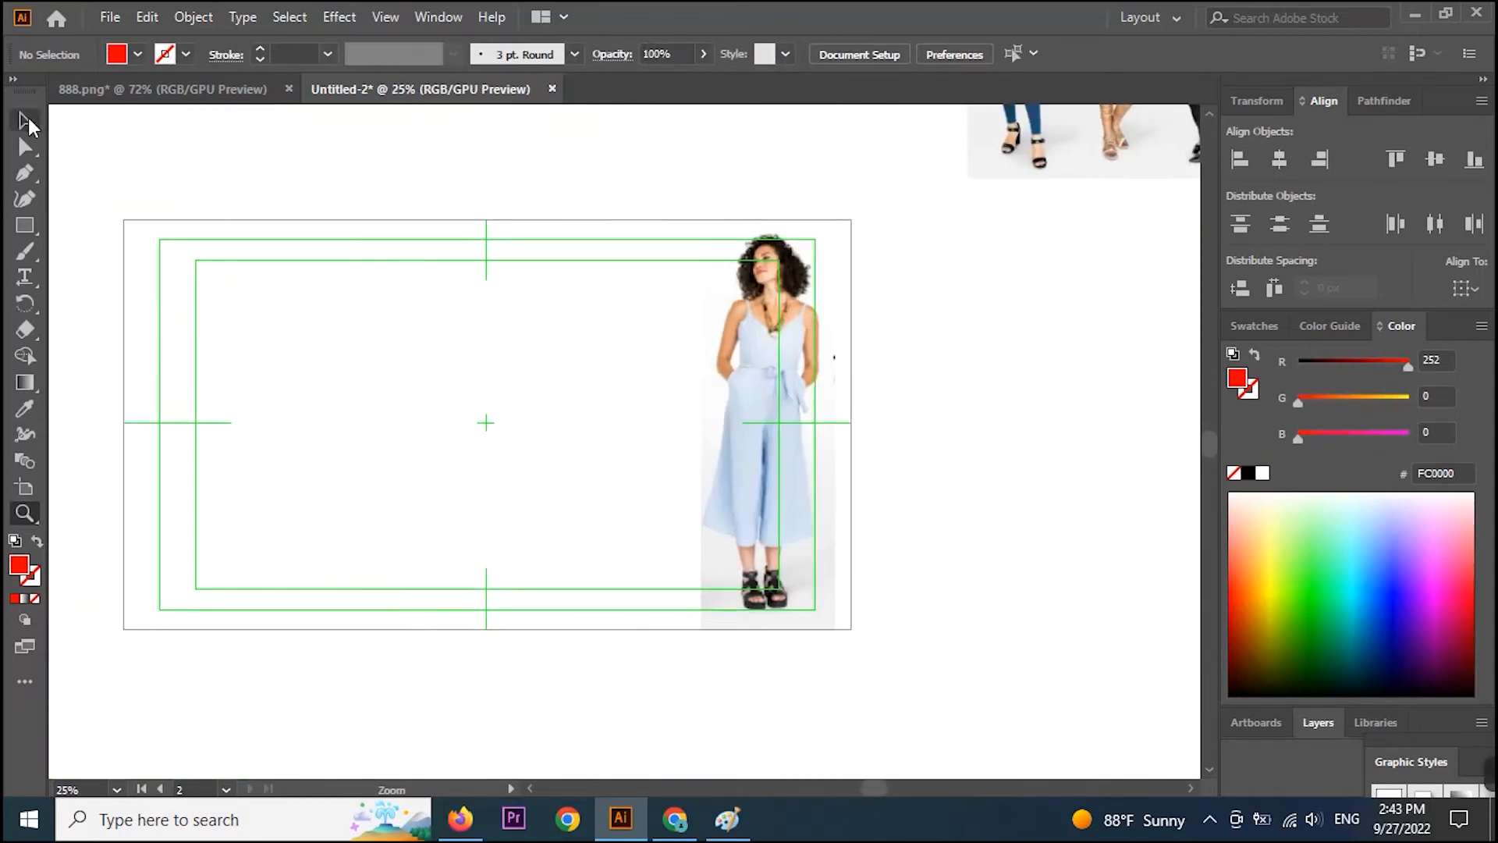
left_click(757, 445)
left_click(776, 340)
left_click_drag(777, 341, 782, 341)
Draw a narrow, vertical red rectangle along the left side of the woman's photo, spanning beyond the artboard's height.
left_click(24, 224)
left_click_drag(705, 204, 721, 638)
left_click(24, 120)
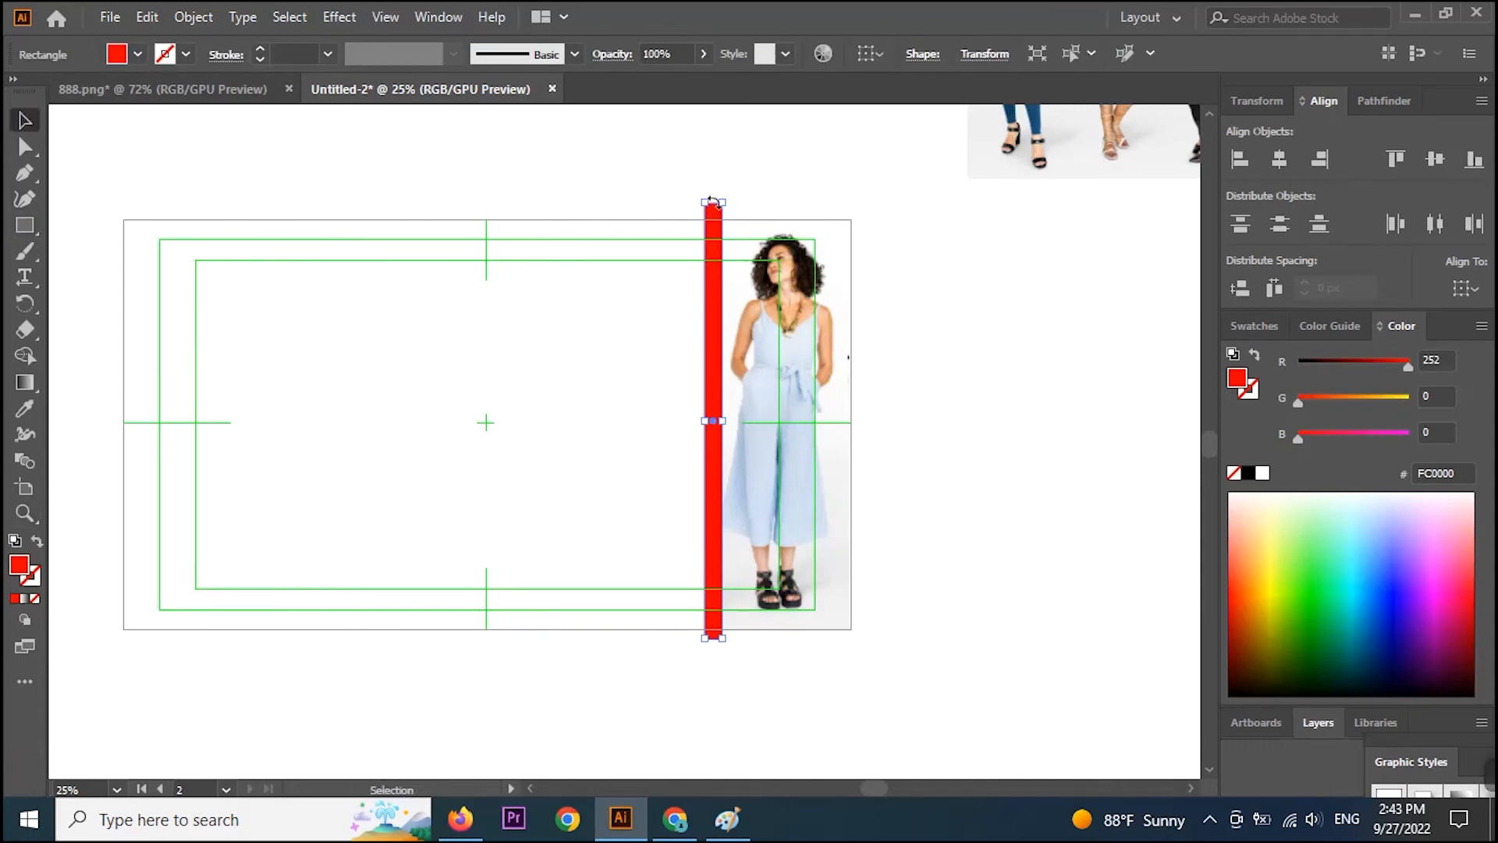
Shorten the red bar at both ends to match the artboard's top and bottom edges.
key("z")
left_click(754, 367)
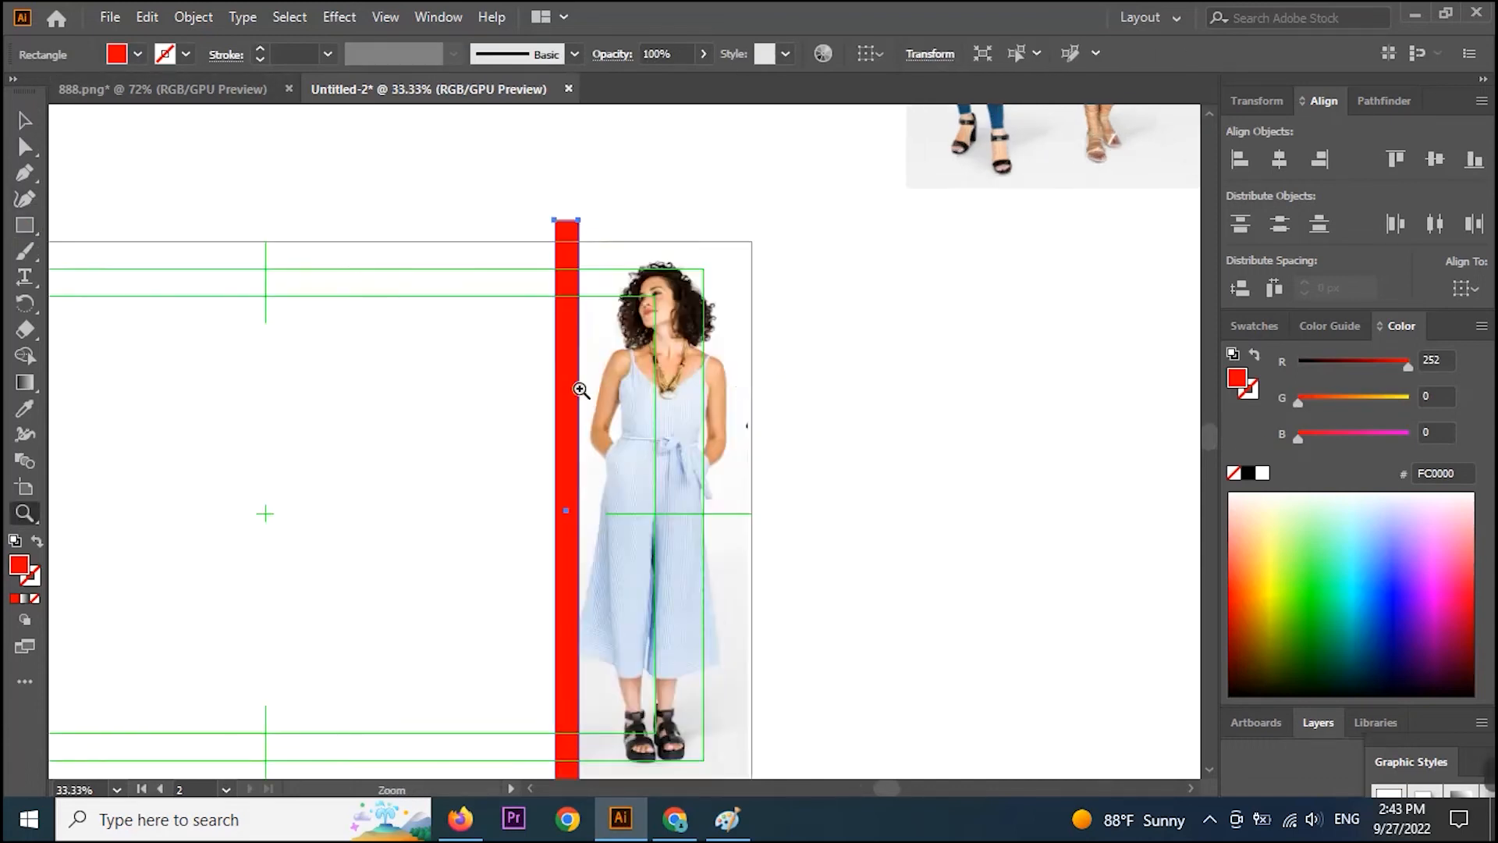
left_click(563, 351)
left_click(24, 121)
left_click_drag(628, 244, 628, 277)
key("space")
left_click_drag(612, 501, 677, 123)
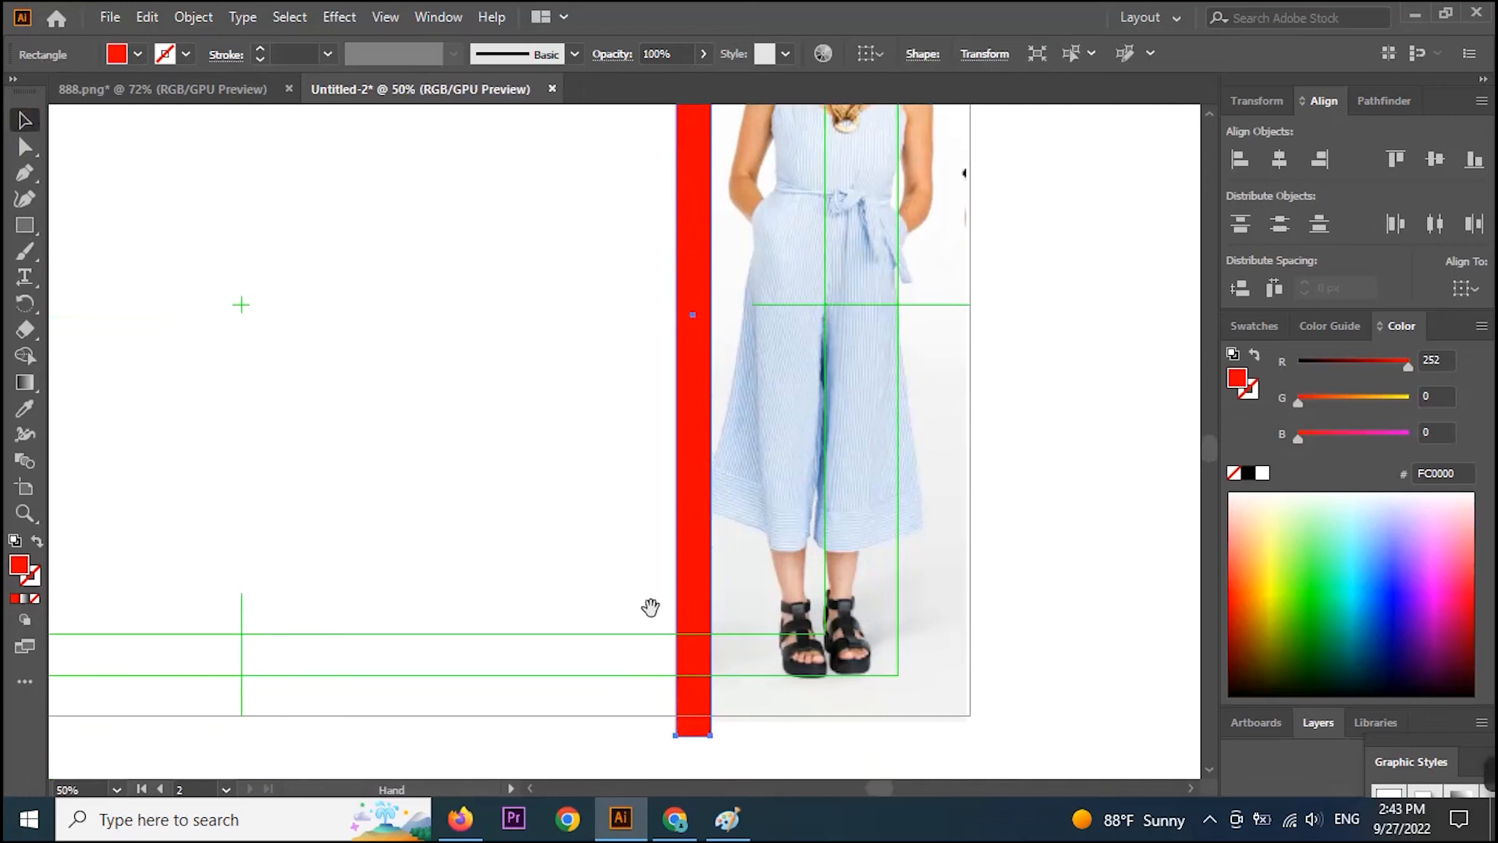
left_click_drag(699, 738, 697, 718)
left_click(985, 405)
left_click_drag(775, 408, 849, 532)
Duplicate the woman's photo and red bar together 360 px to the left, and repeat the copy three more times across the artboard.
key("z")
left_click(629, 505, "alt")
left_click(598, 437, "alt")
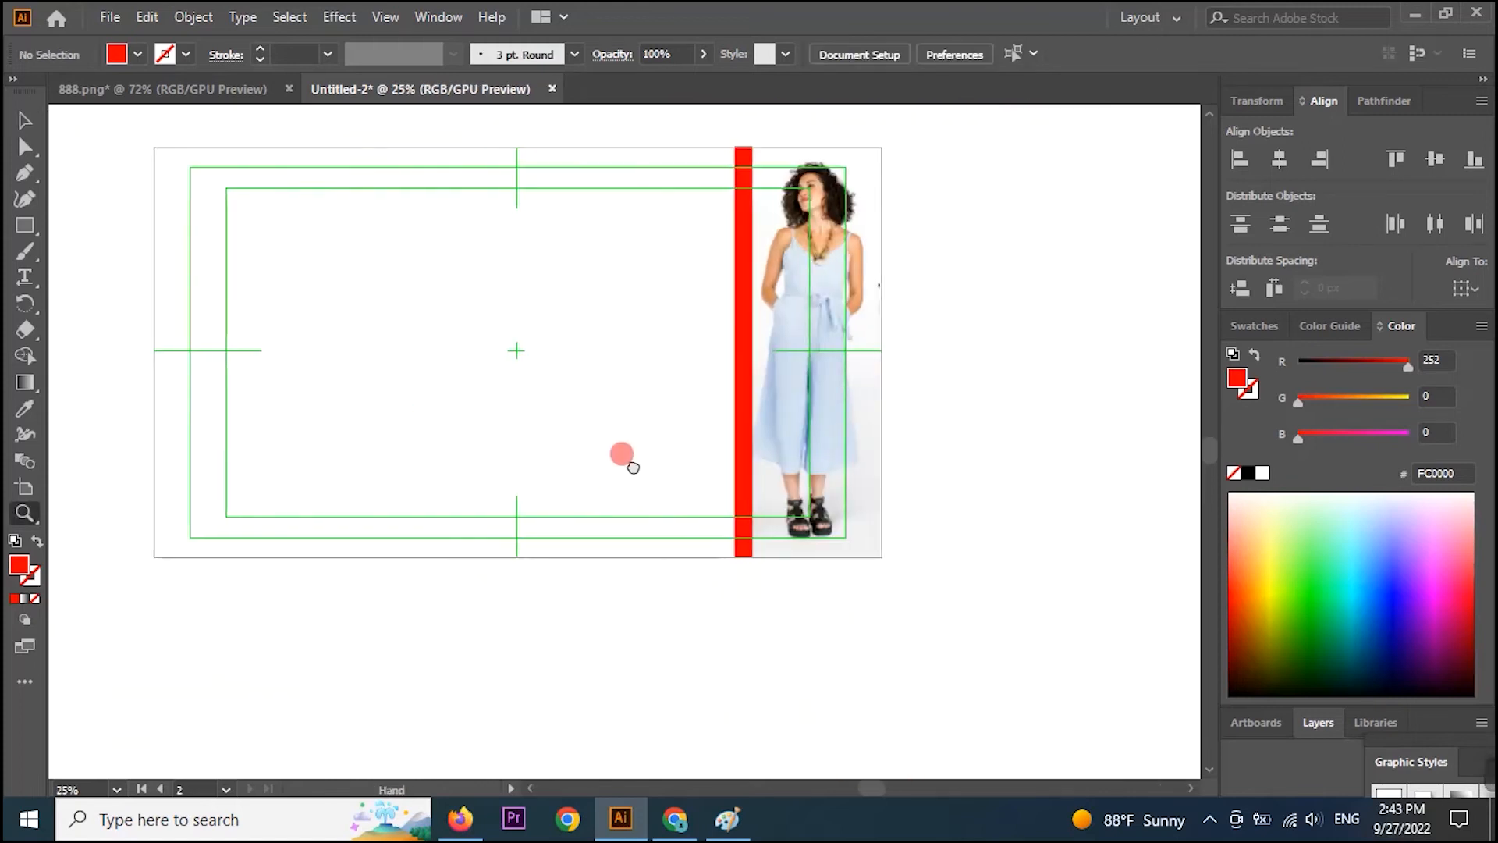
left_click(24, 119)
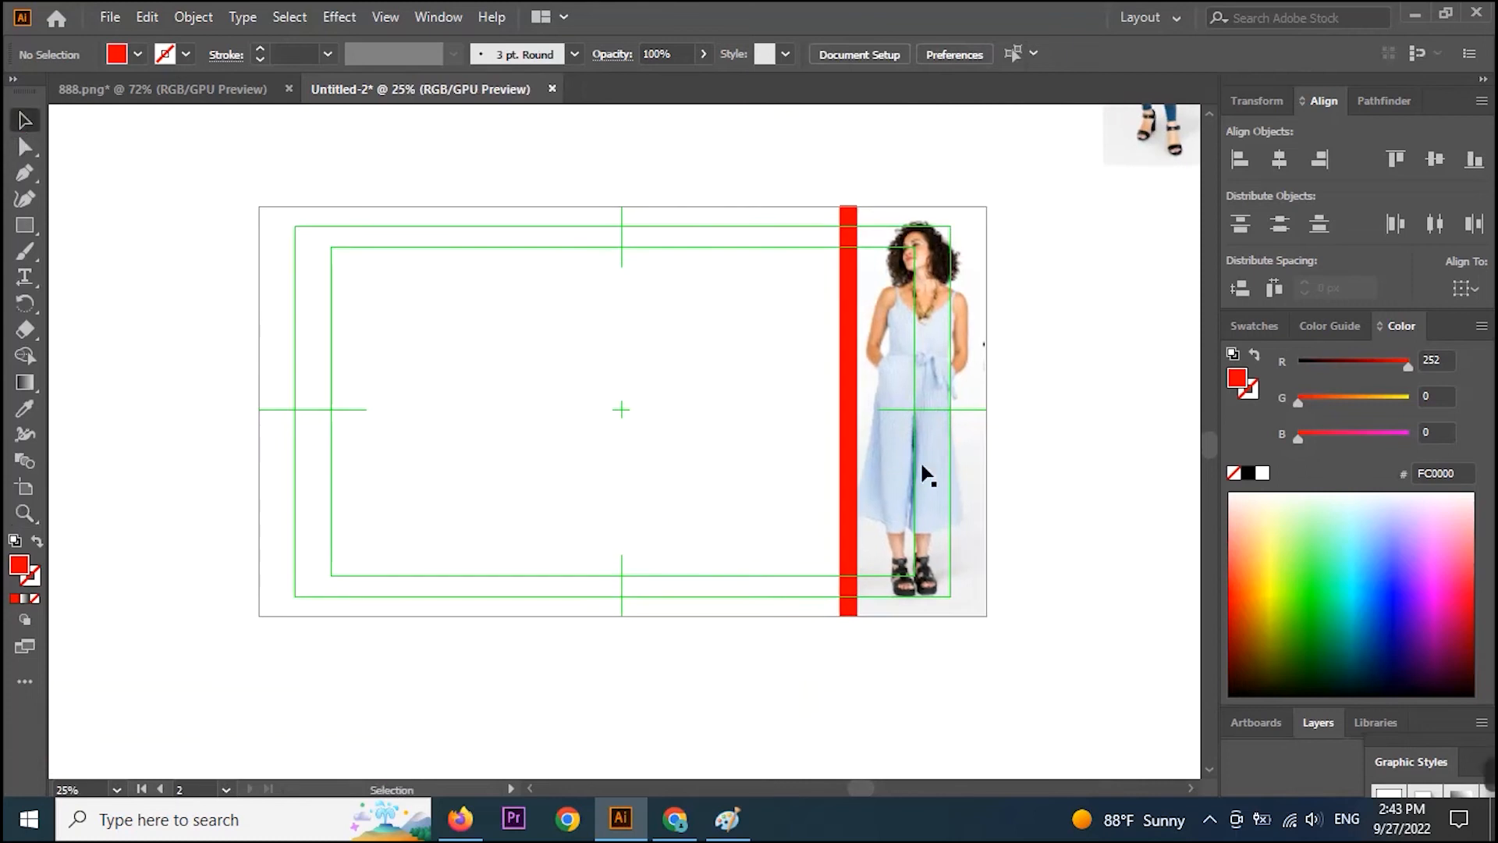
left_click_drag(1029, 426, 788, 511)
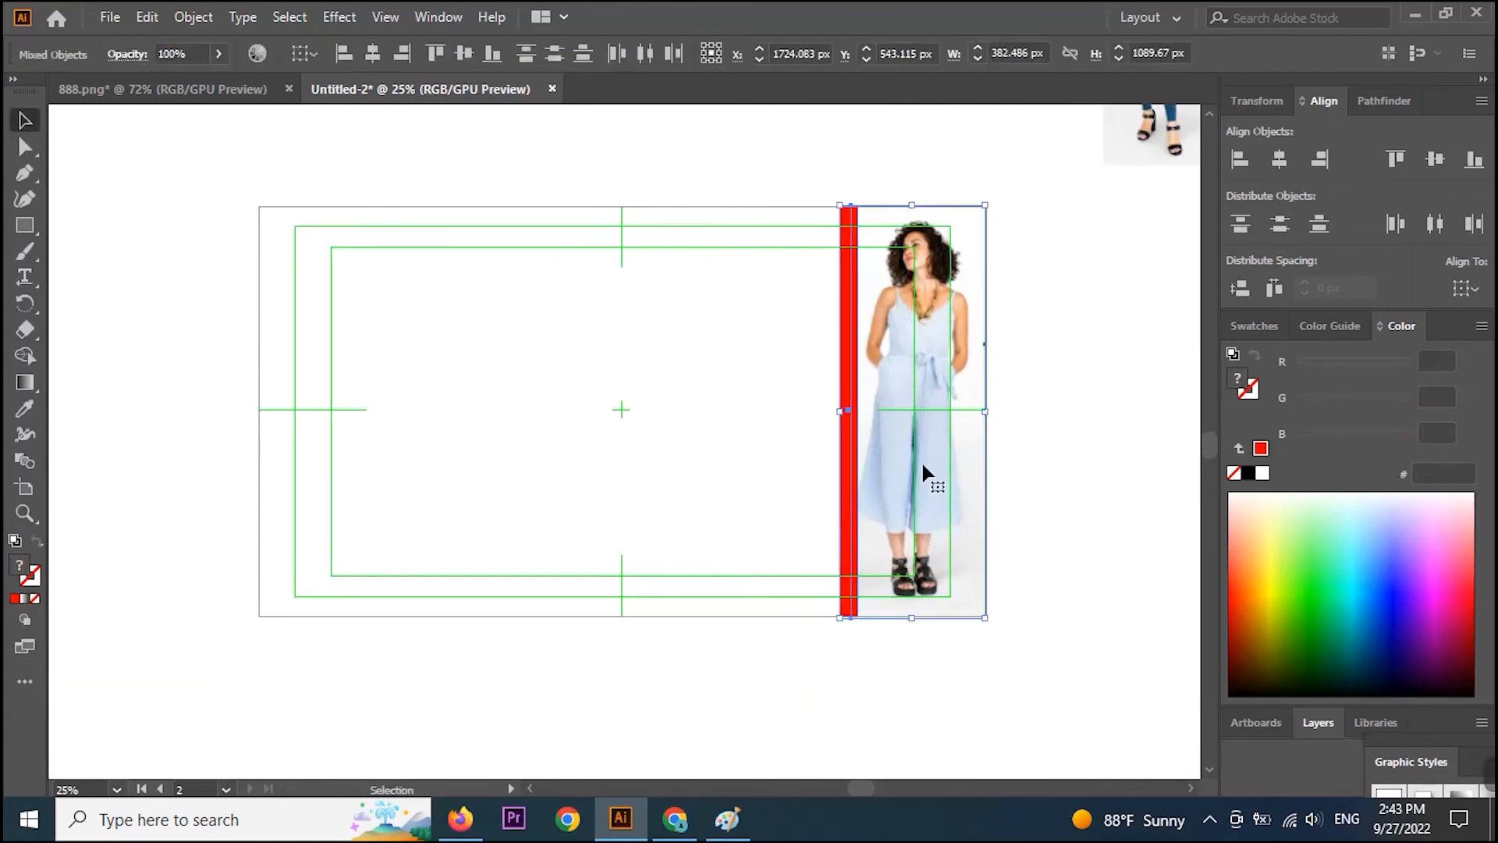
left_click_drag(923, 472, 788, 478)
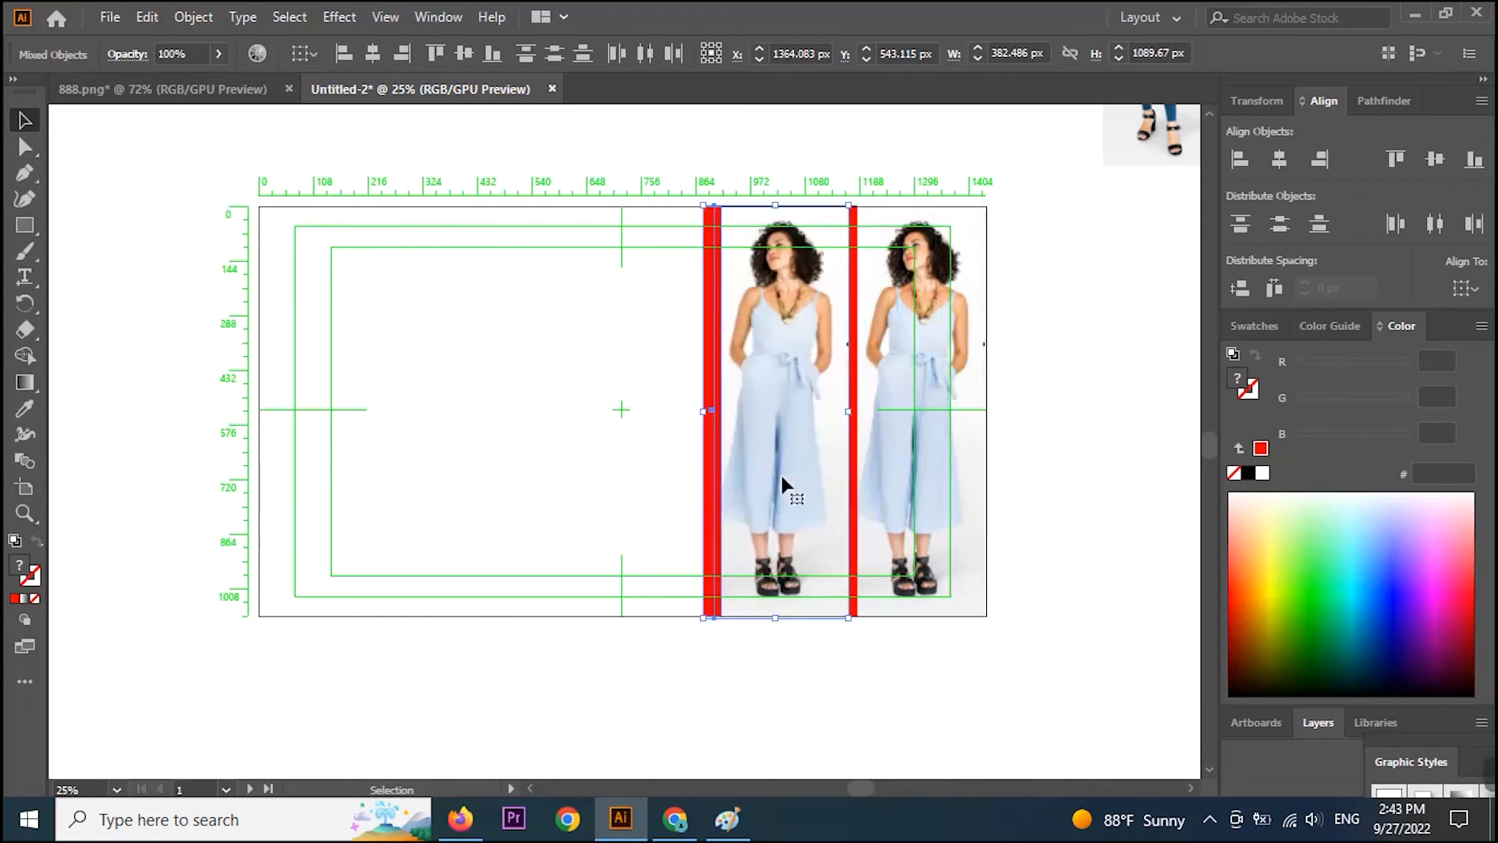
key("ctrl+d")
key("ctrl+d")
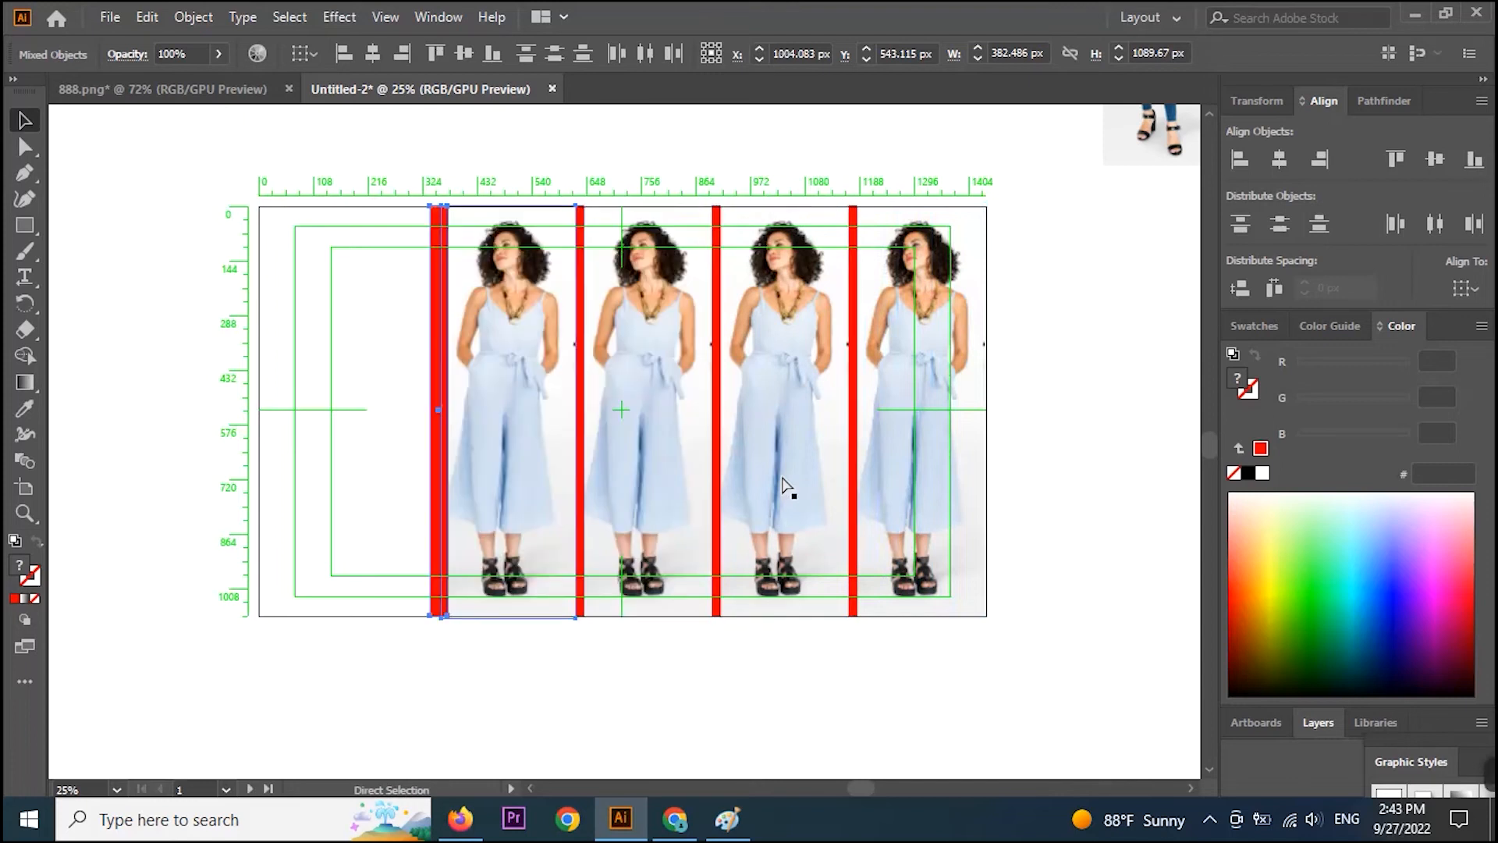
key("ctrl+d")
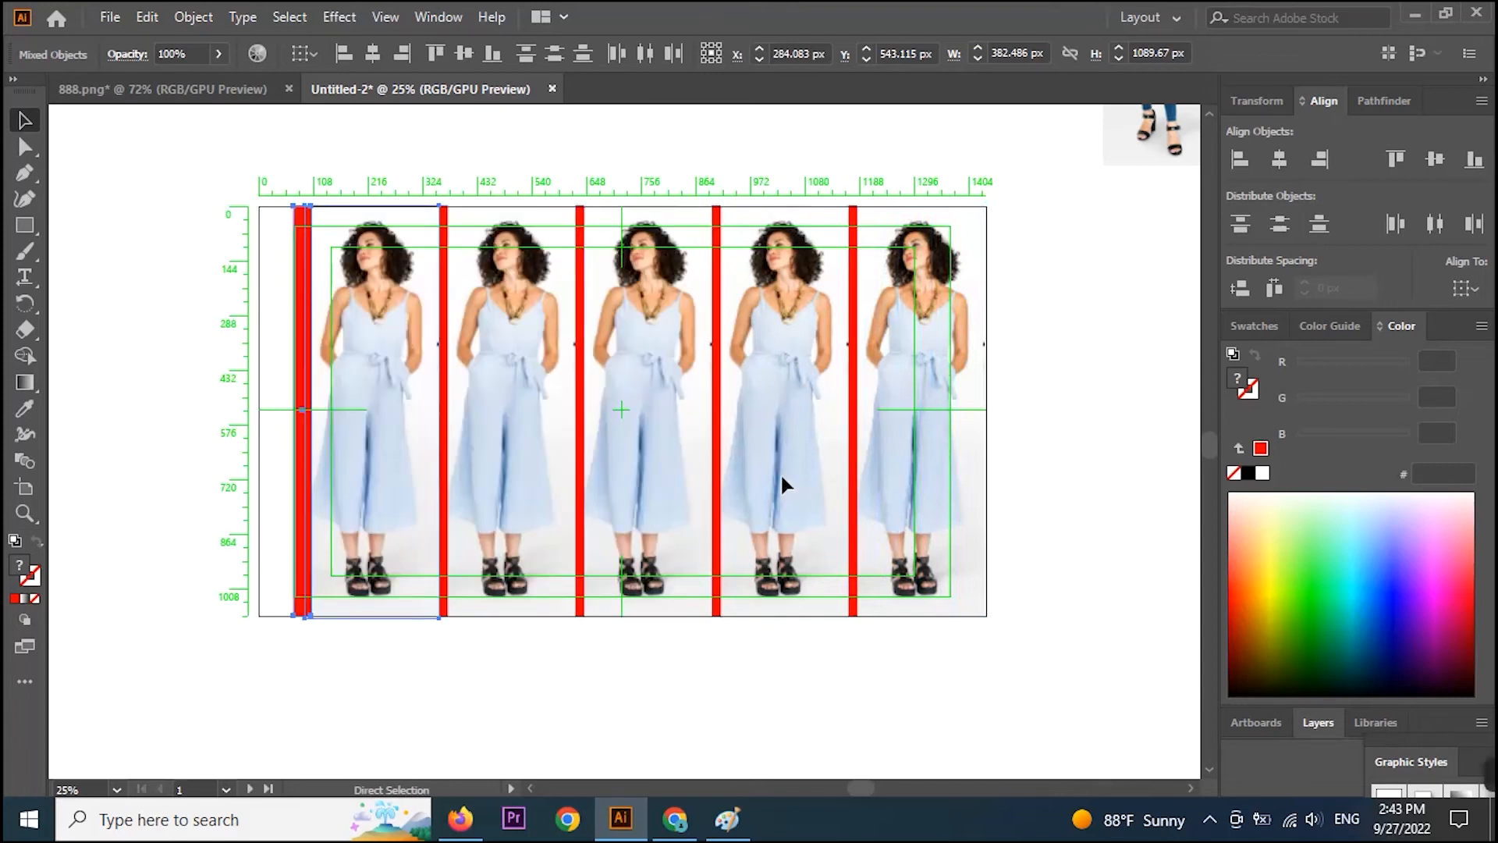
Undo the leftmost copy of the woman's photo and red bar.
left_click_drag(294, 412, 249, 426)
key("ctrl+z")
key("ctrl+z")
left_click(474, 660)
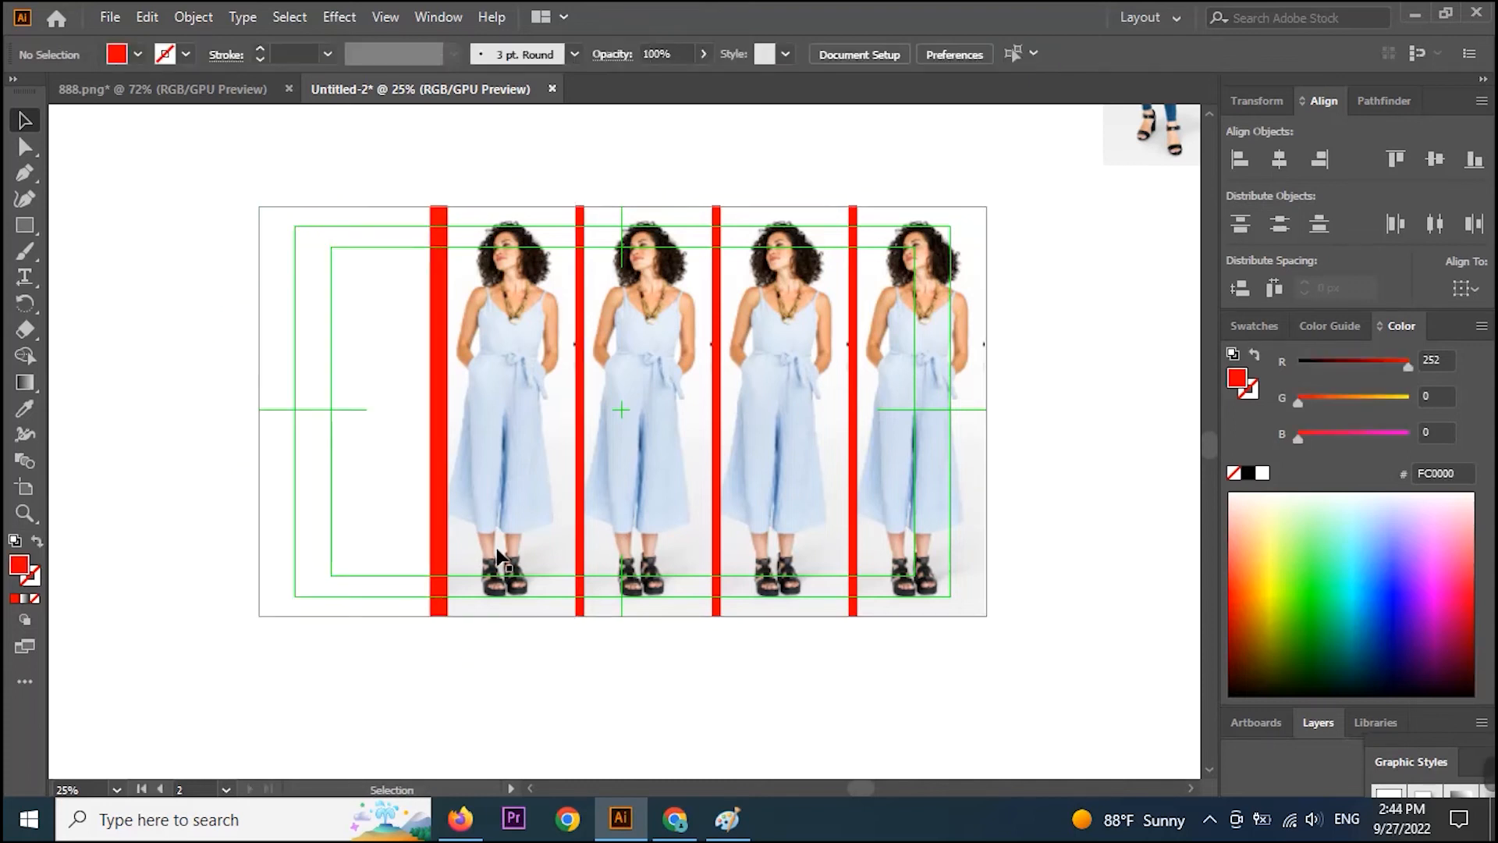
Duplicate the leftmost photo and red bar together about 364 px to the left, and repeat the copy once.
left_click_drag(370, 369, 490, 395)
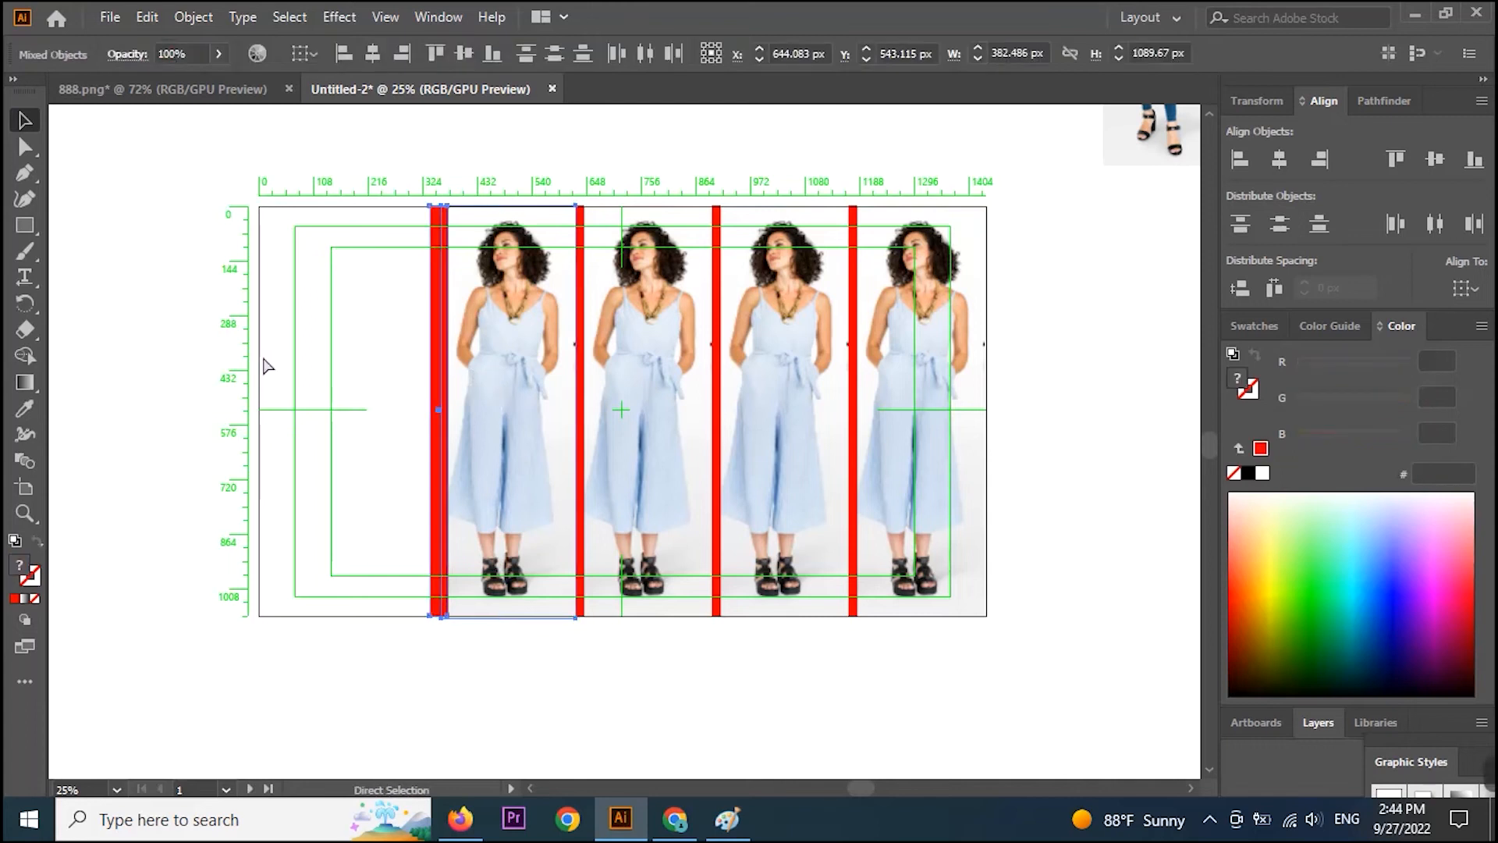
left_click(322, 363)
key("a")
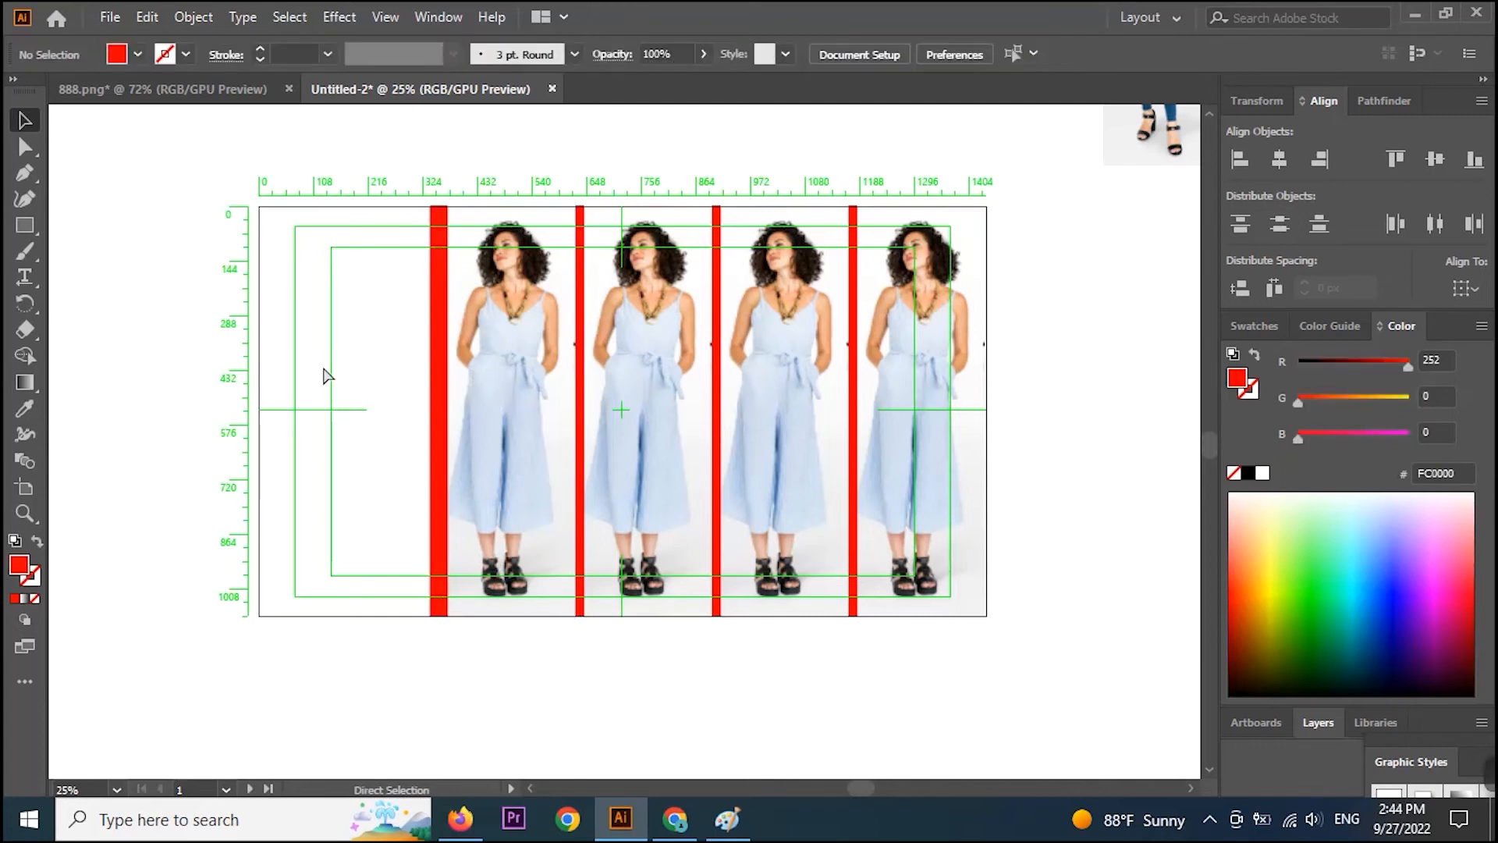
key("v")
left_click(506, 474)
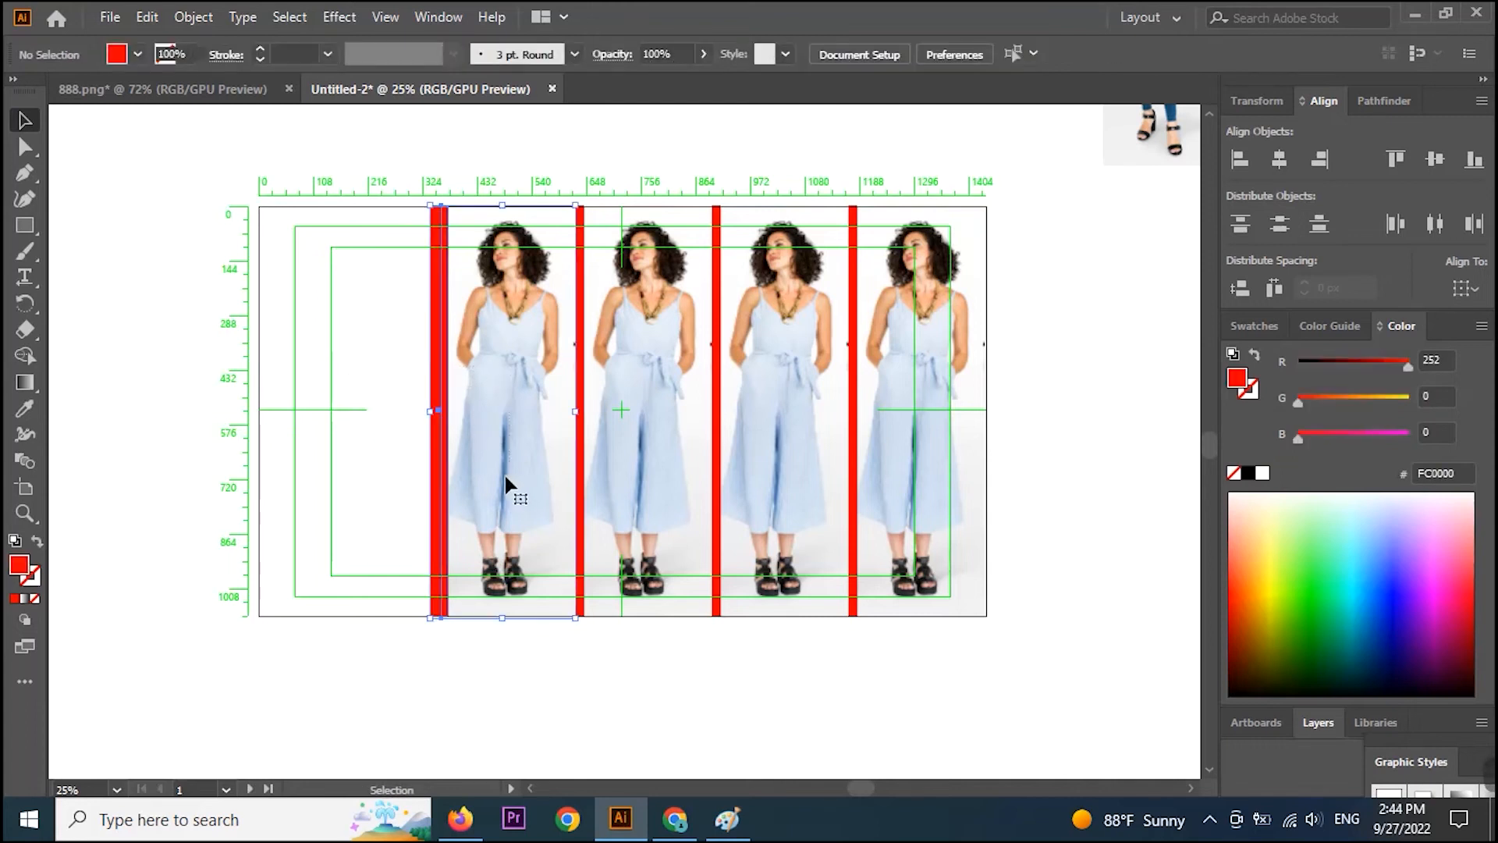
left_click_drag(503, 464, 238, 477)
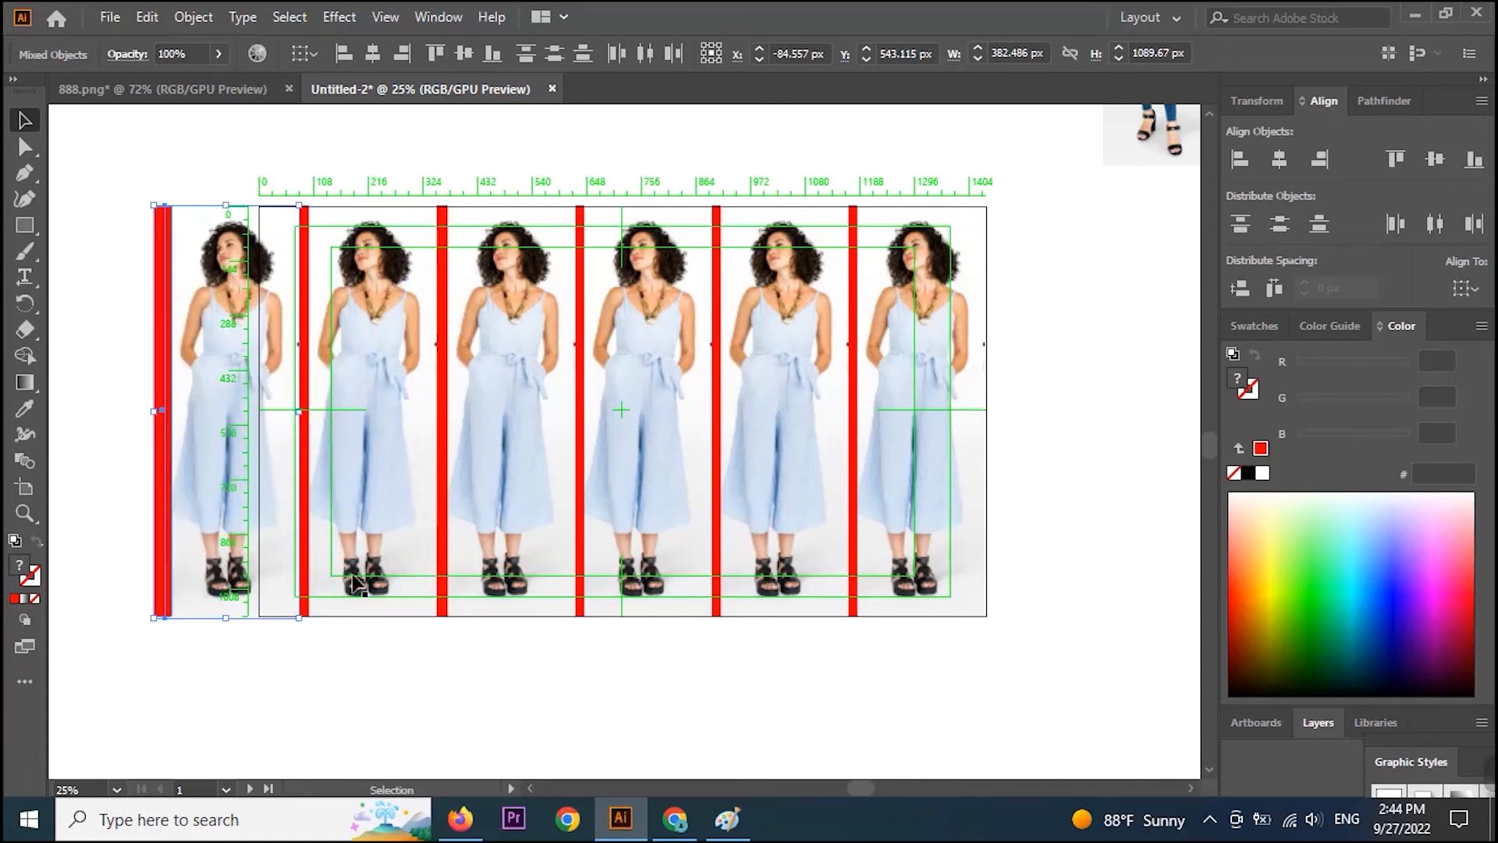
Delete the extra red bar and photo that extend past the artboard's left edge.
left_click(405, 692)
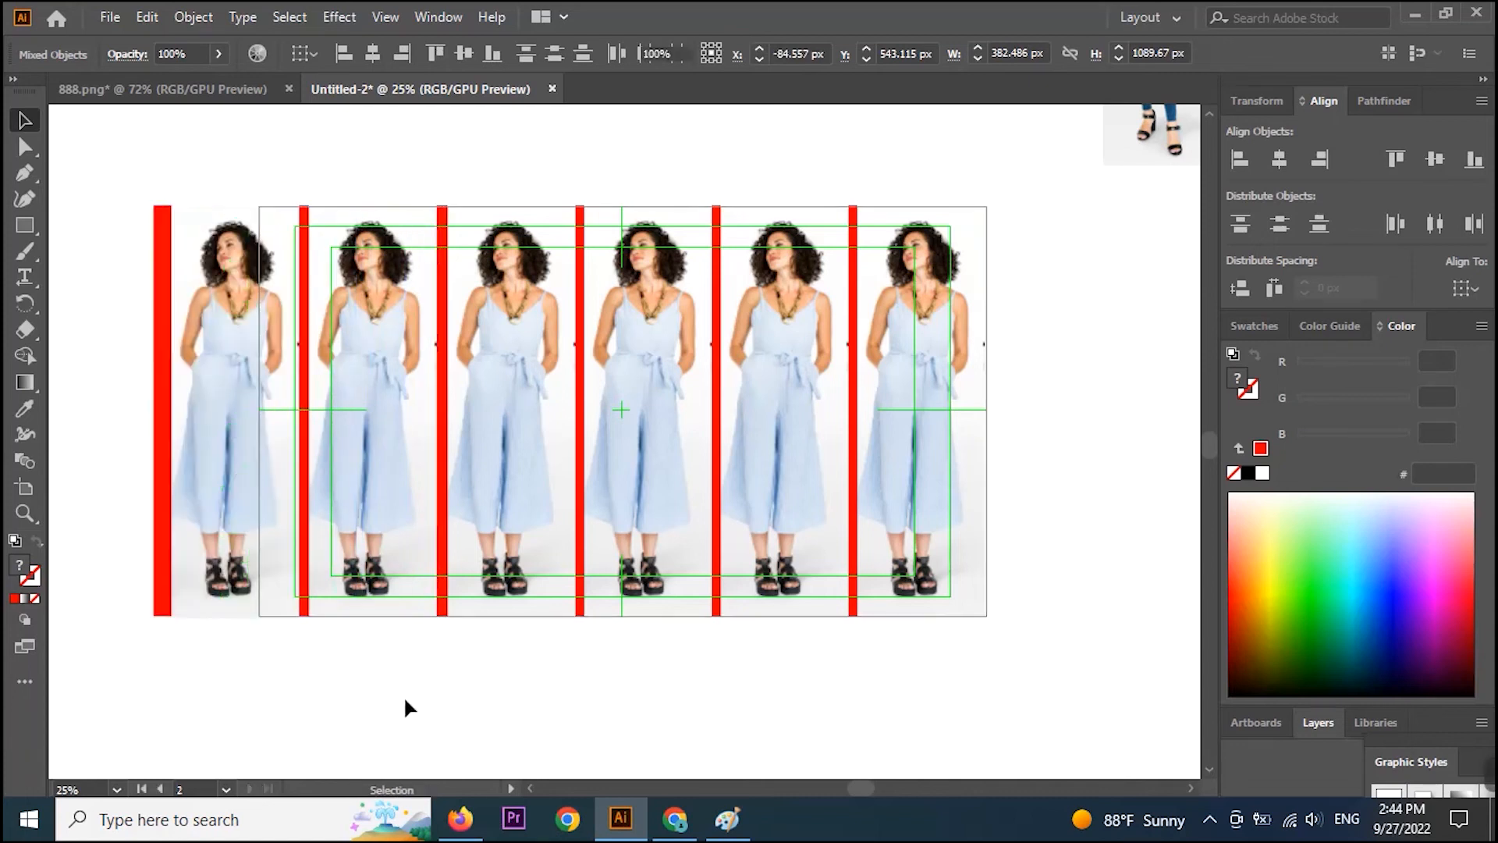
left_click(167, 437)
key("Delete")
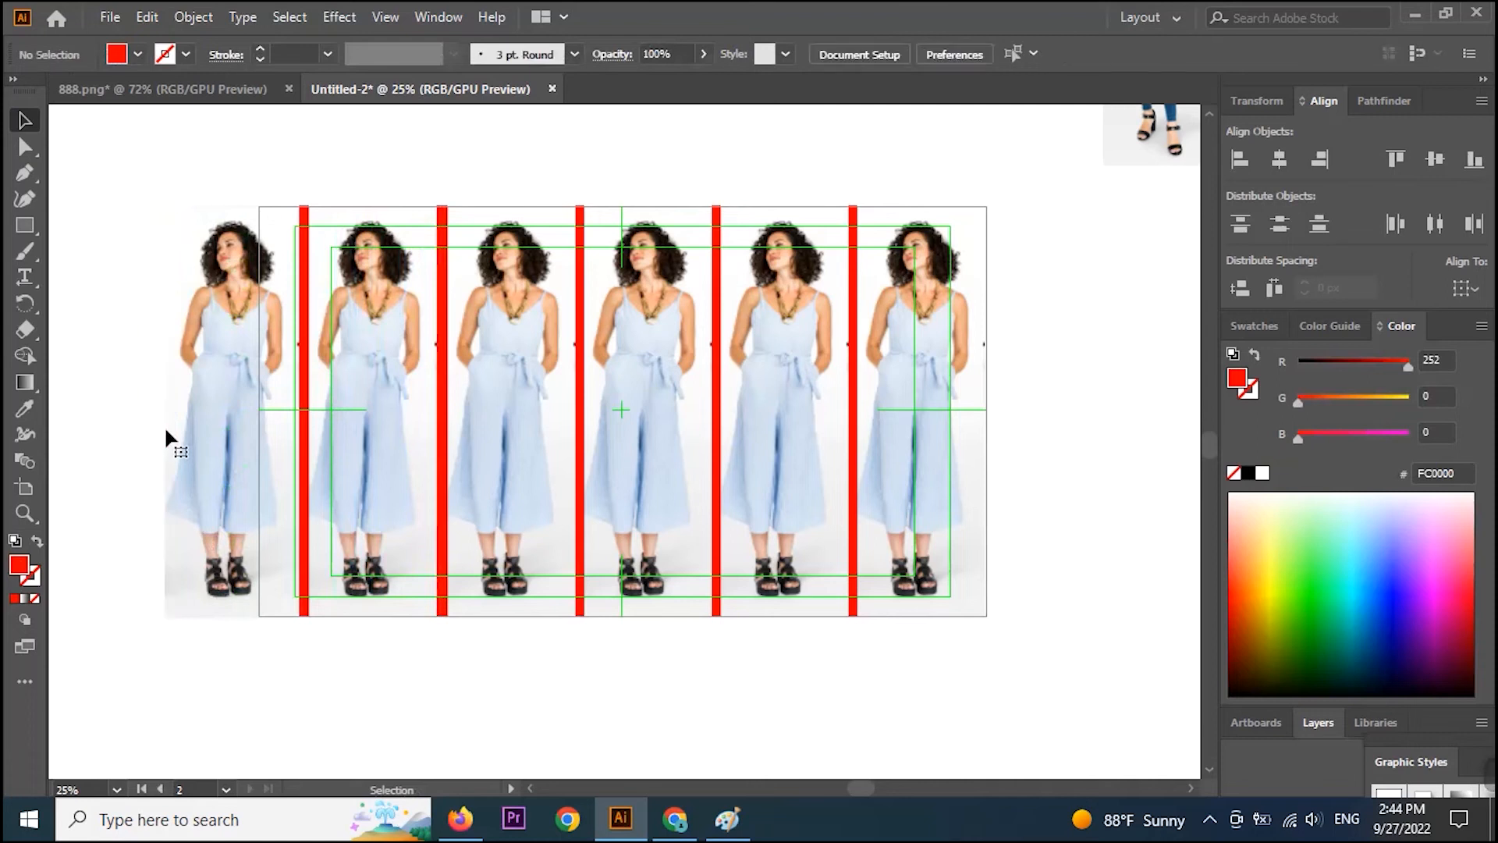
left_click(226, 361)
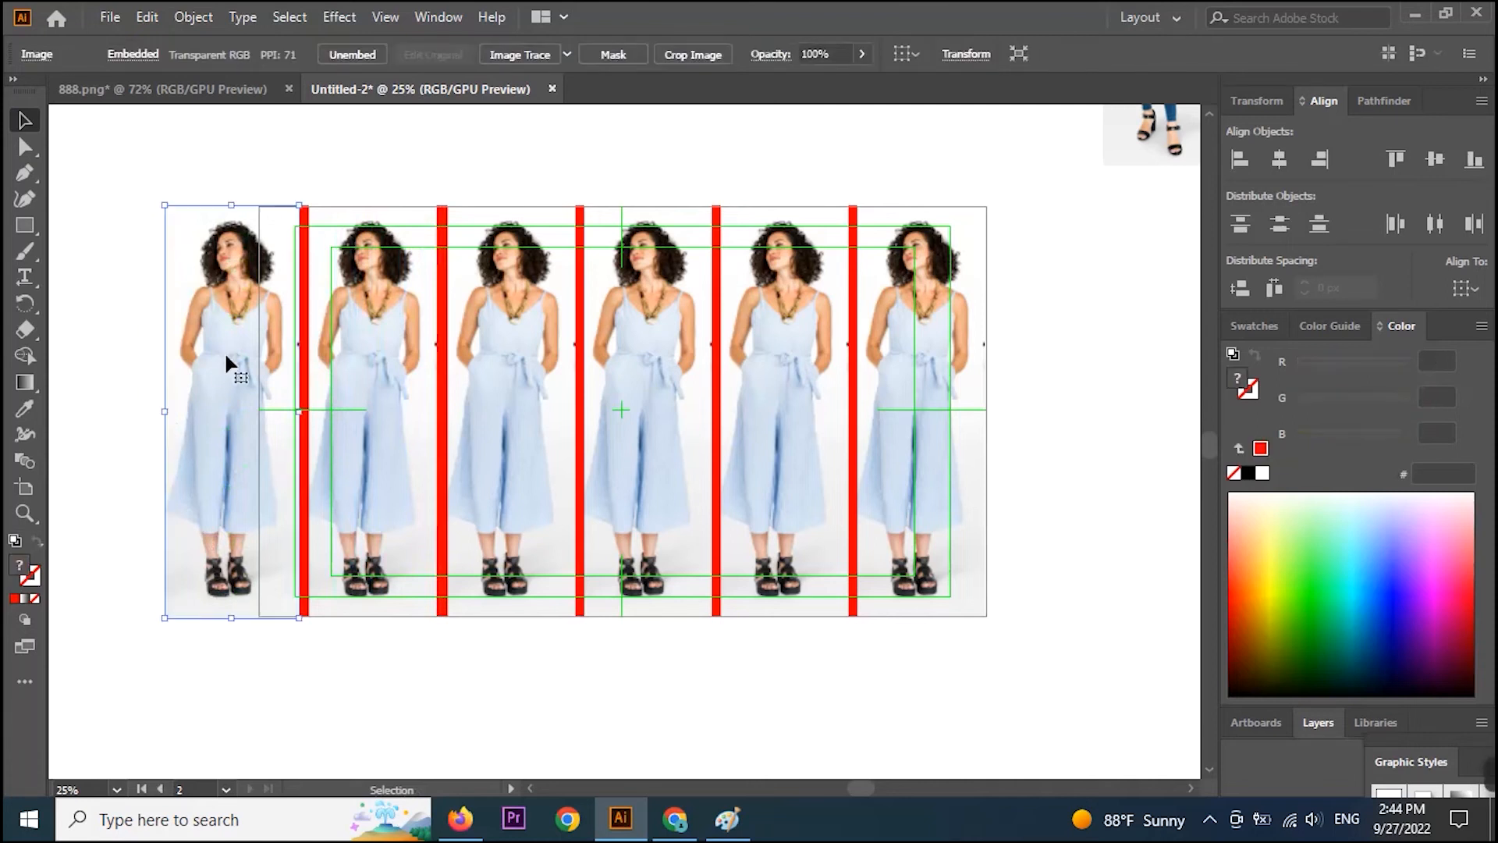
key("Delete")
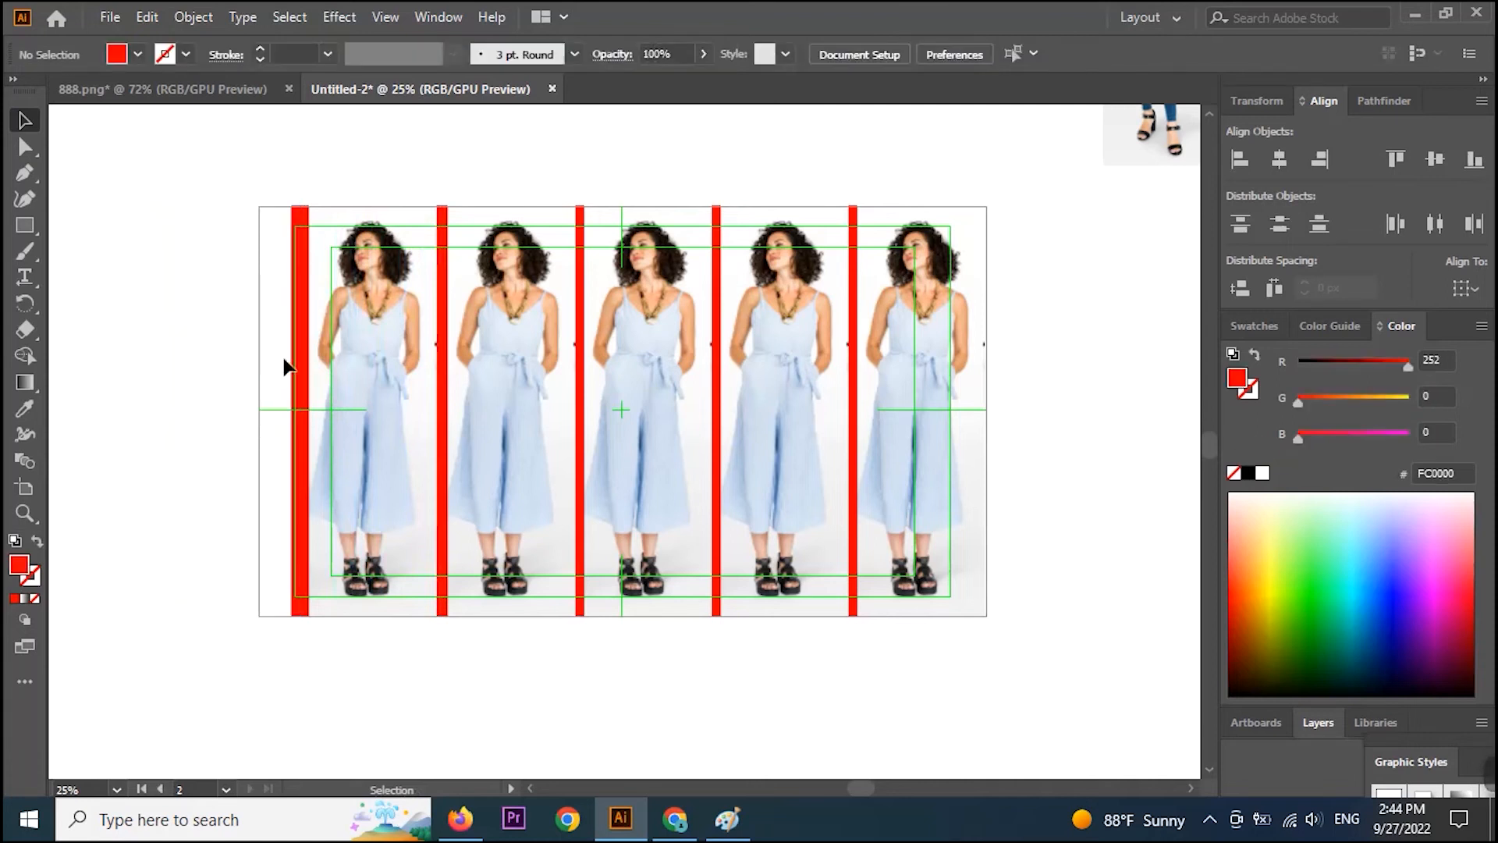
Stretch the whole row of photos and bars leftward to about 1941 px wide, and narrow the leftmost bar to the artboard's edge.
left_click_drag(271, 363, 987, 484)
left_click_drag(291, 410, 248, 420)
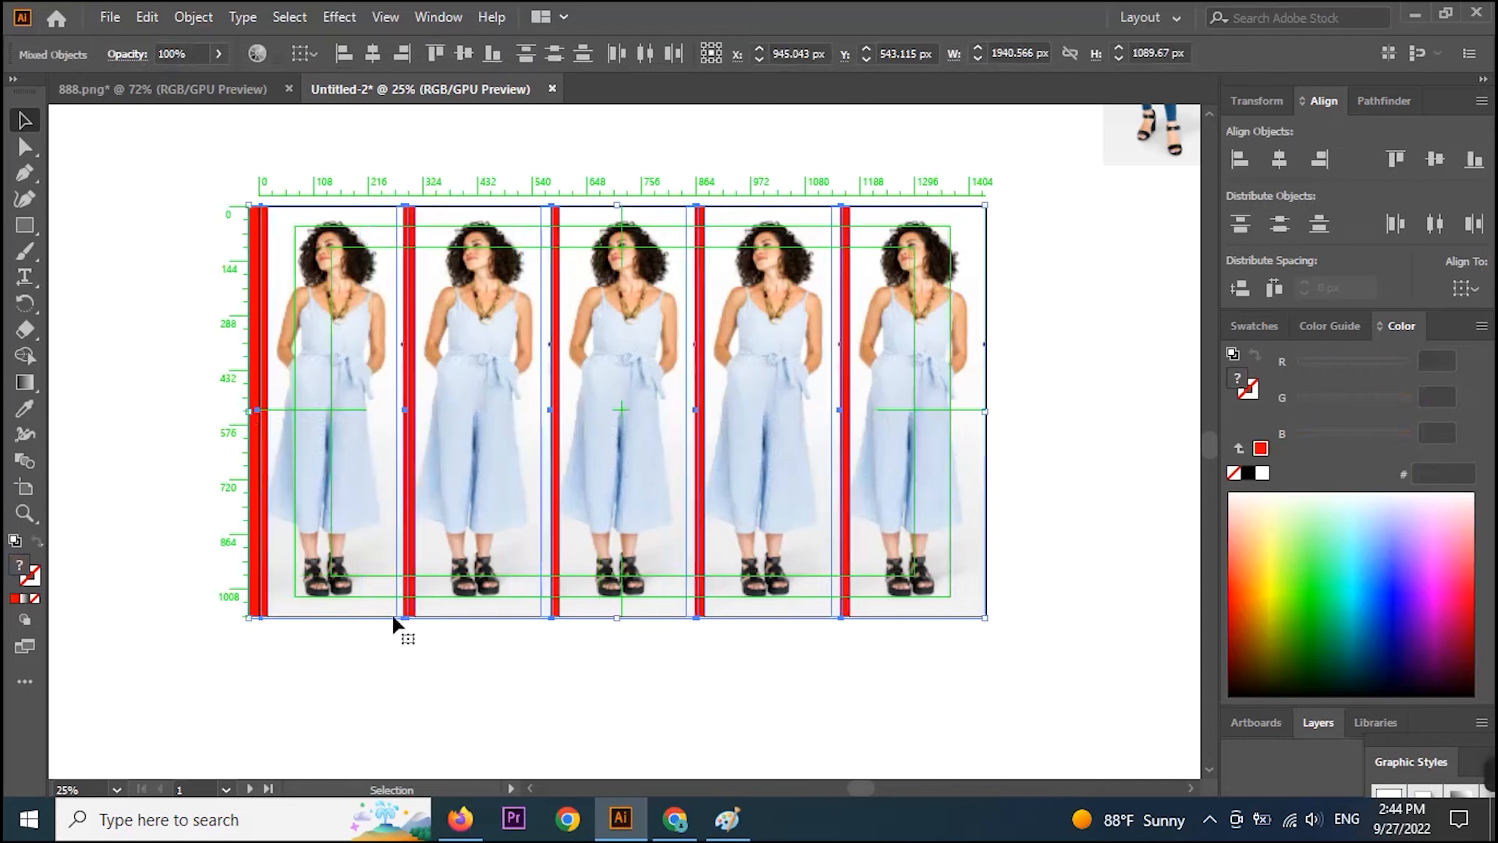
left_click(413, 692)
left_click(258, 408)
left_click_drag(254, 413, 260, 421)
left_click(651, 702)
Place right-to-left placeholder text above the photo row and enlarge it to about 294 pt.
left_click_drag(725, 534, 724, 578)
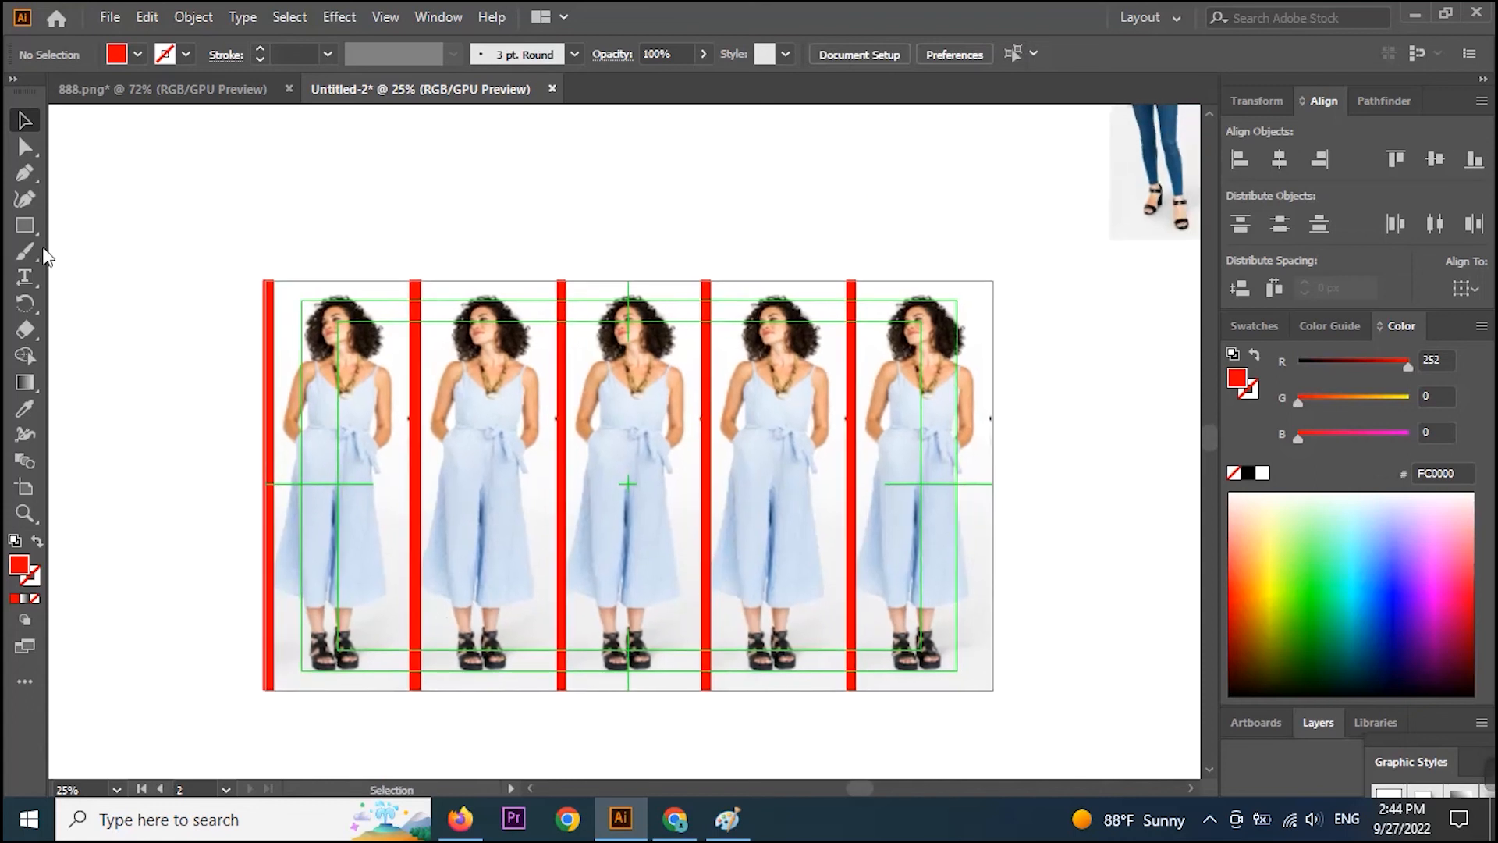
key("t")
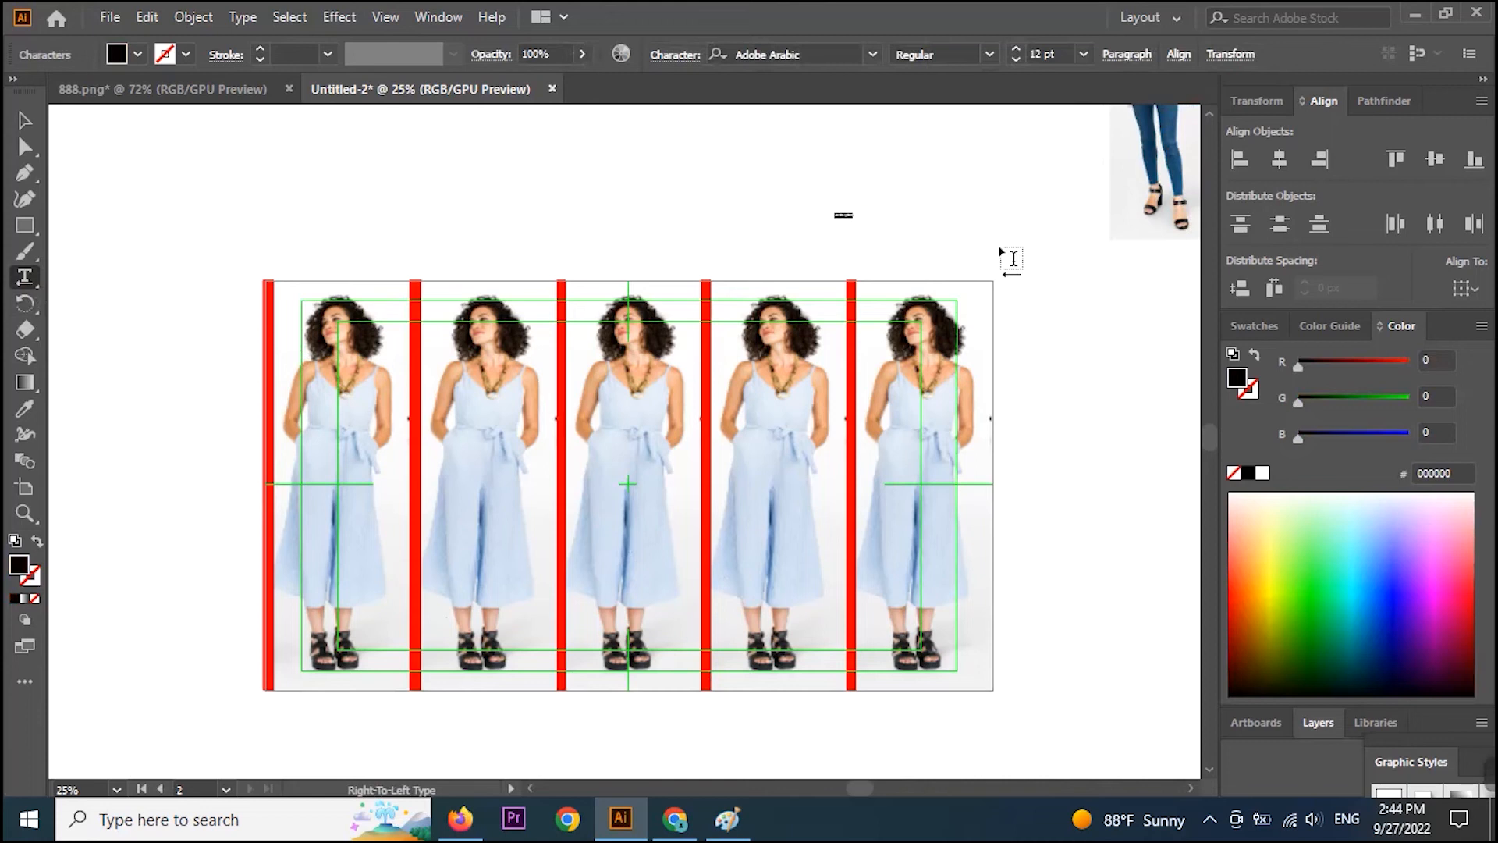
left_click(24, 121)
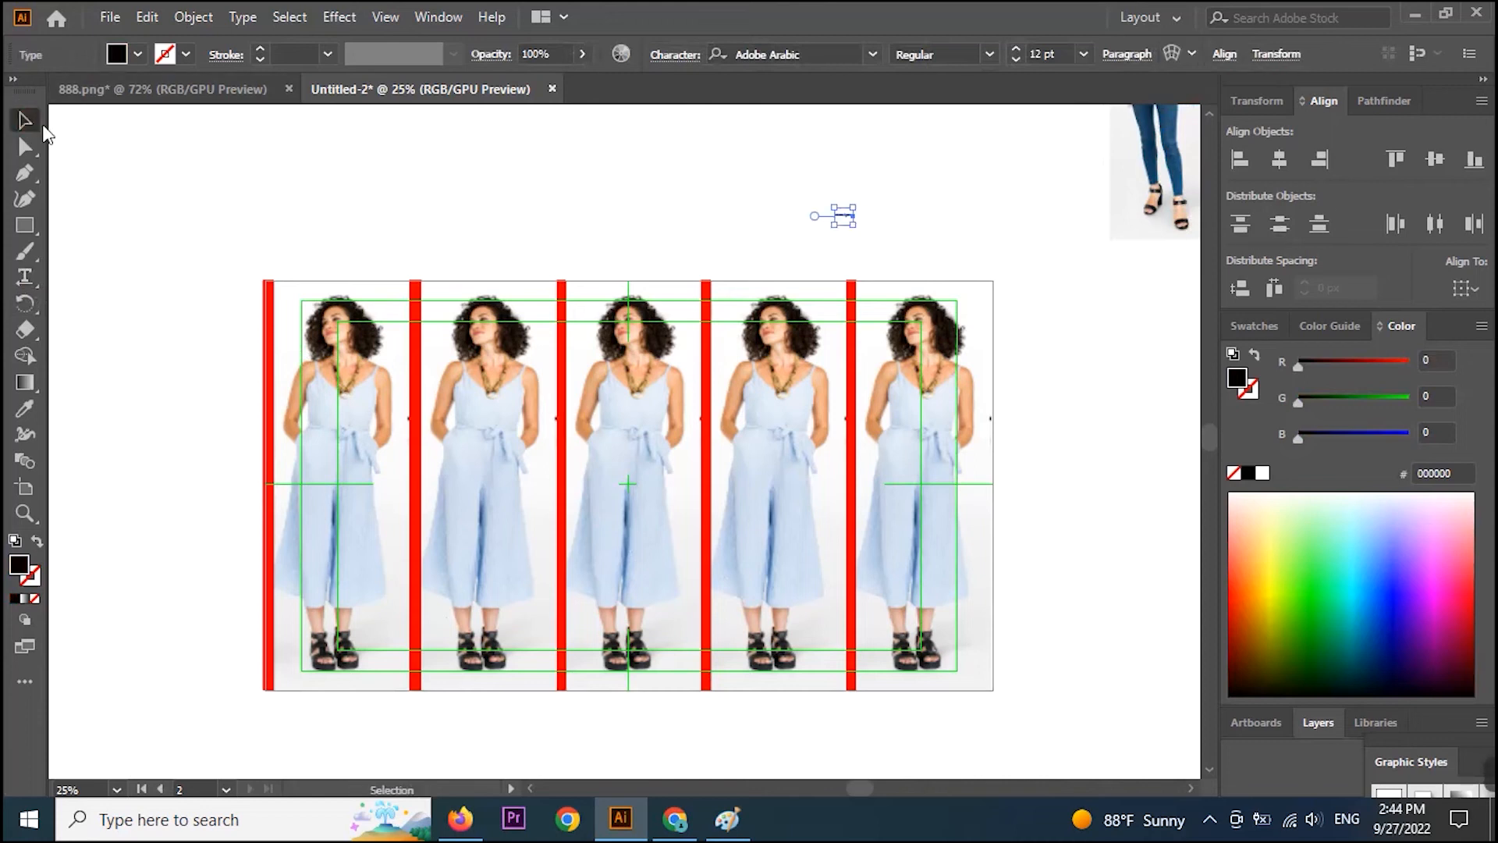
left_click_drag(852, 223, 1170, 356)
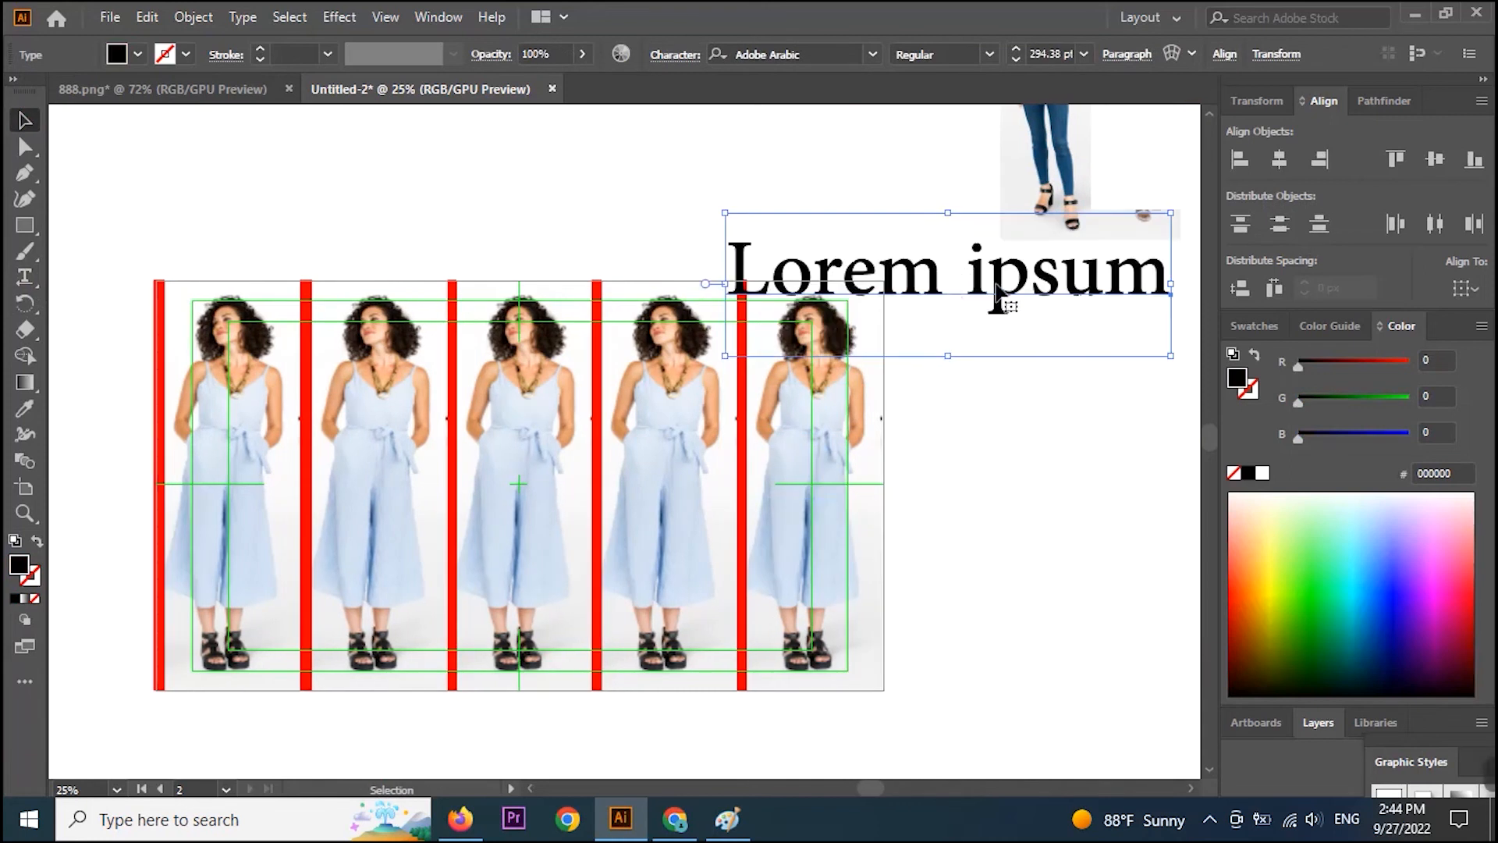
Replace the placeholder text with the Arabic title "كيف تصنع صورة مصغرة".
double_click(996, 295)
key("ctrl+a")
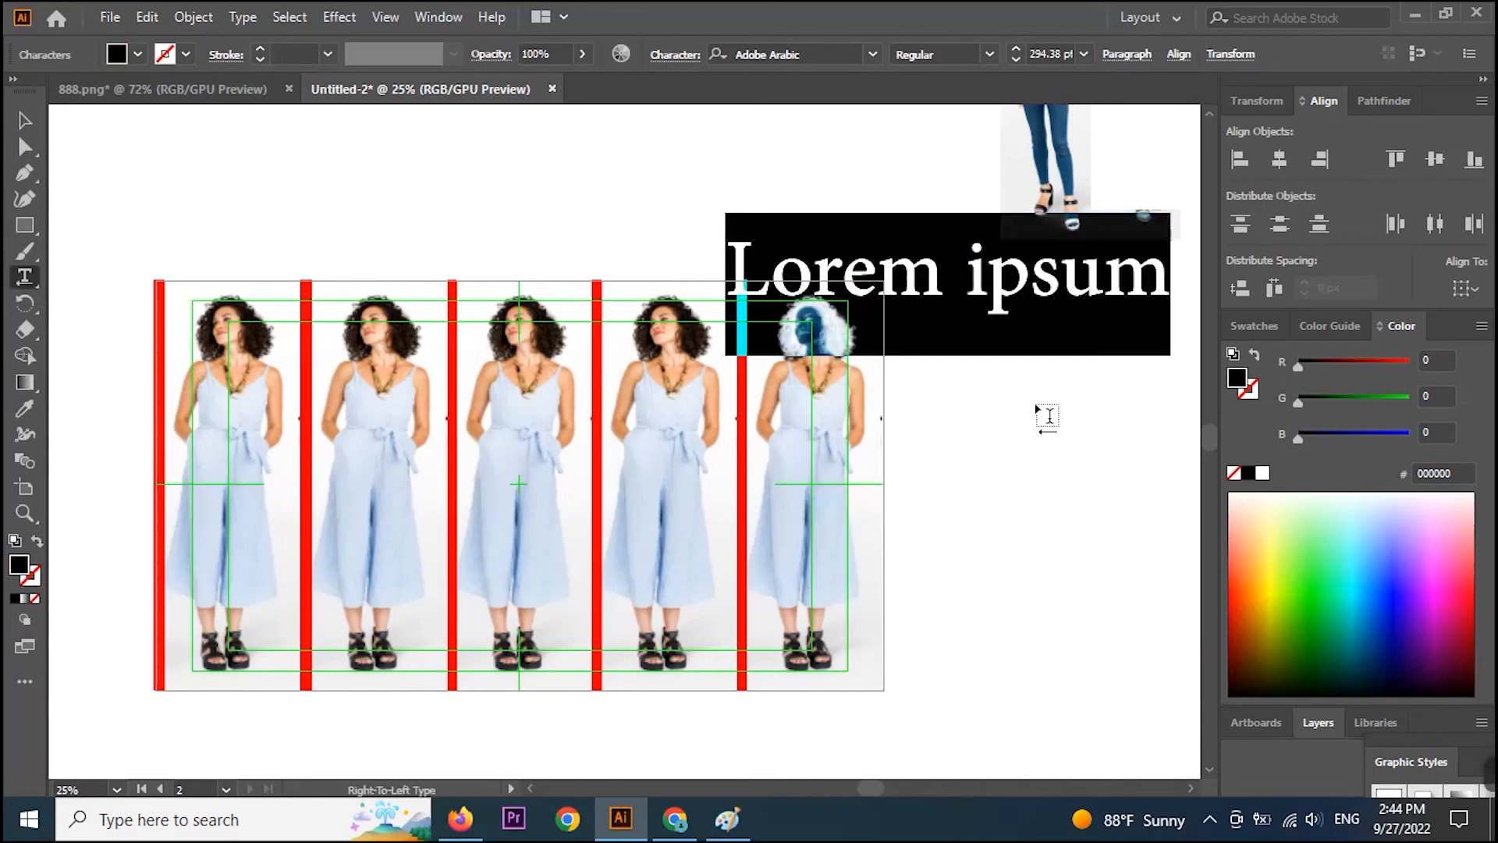
key("alt+shift")
type("كي")
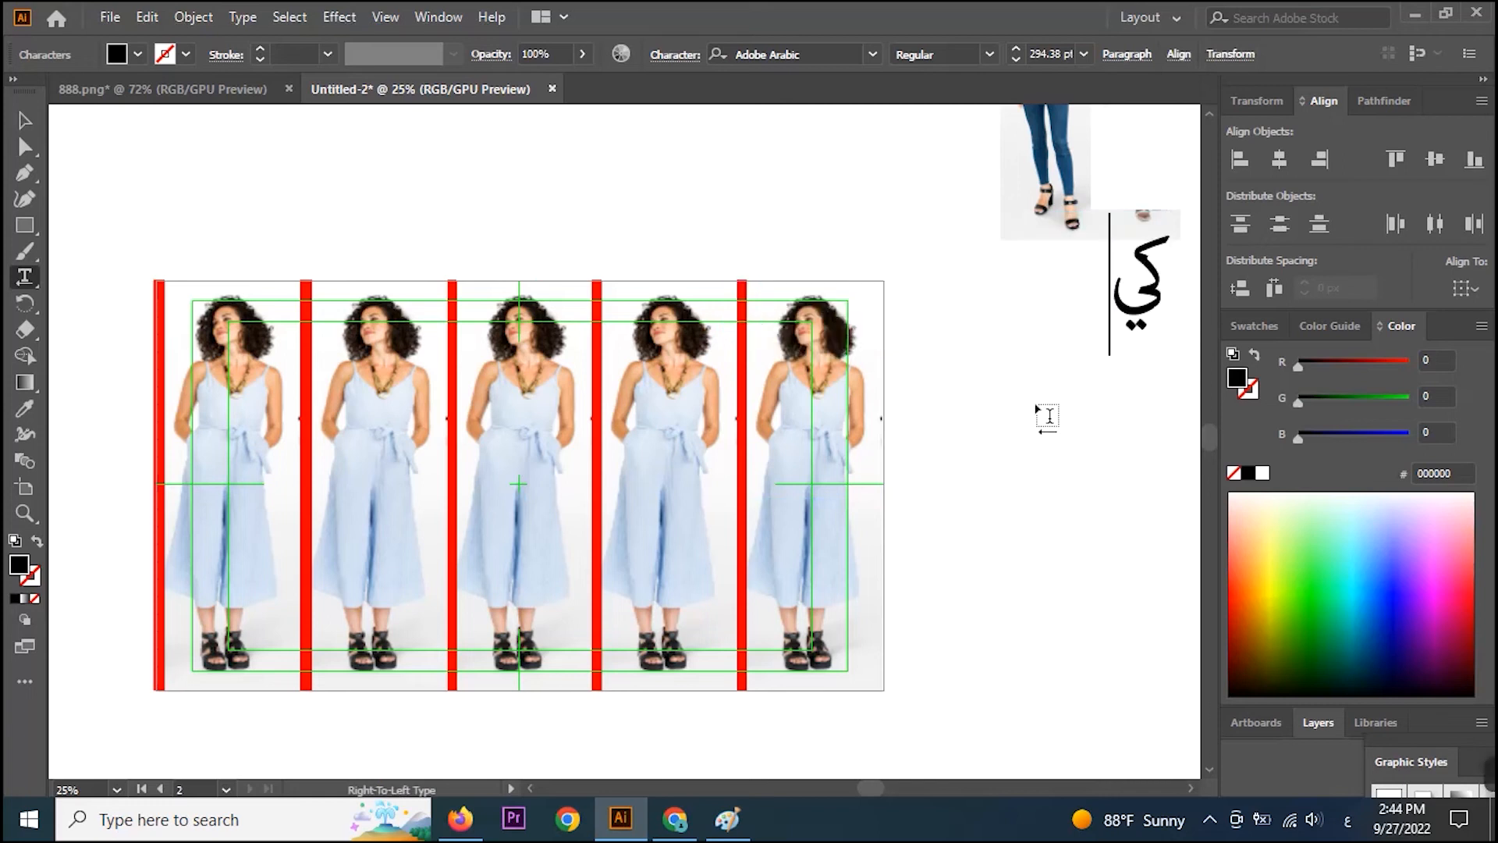
type("ف")
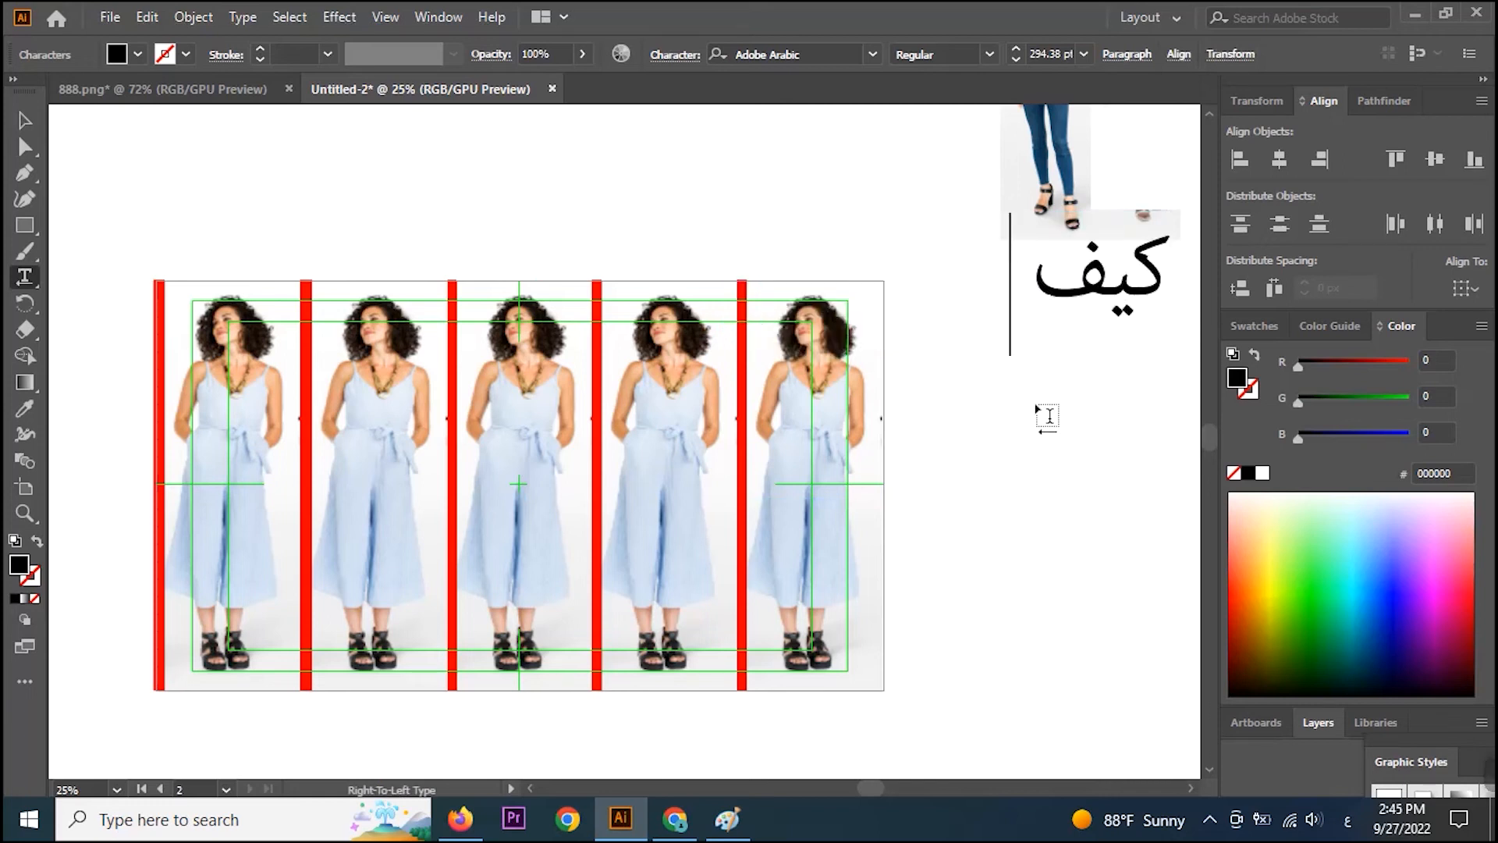
type(" تص")
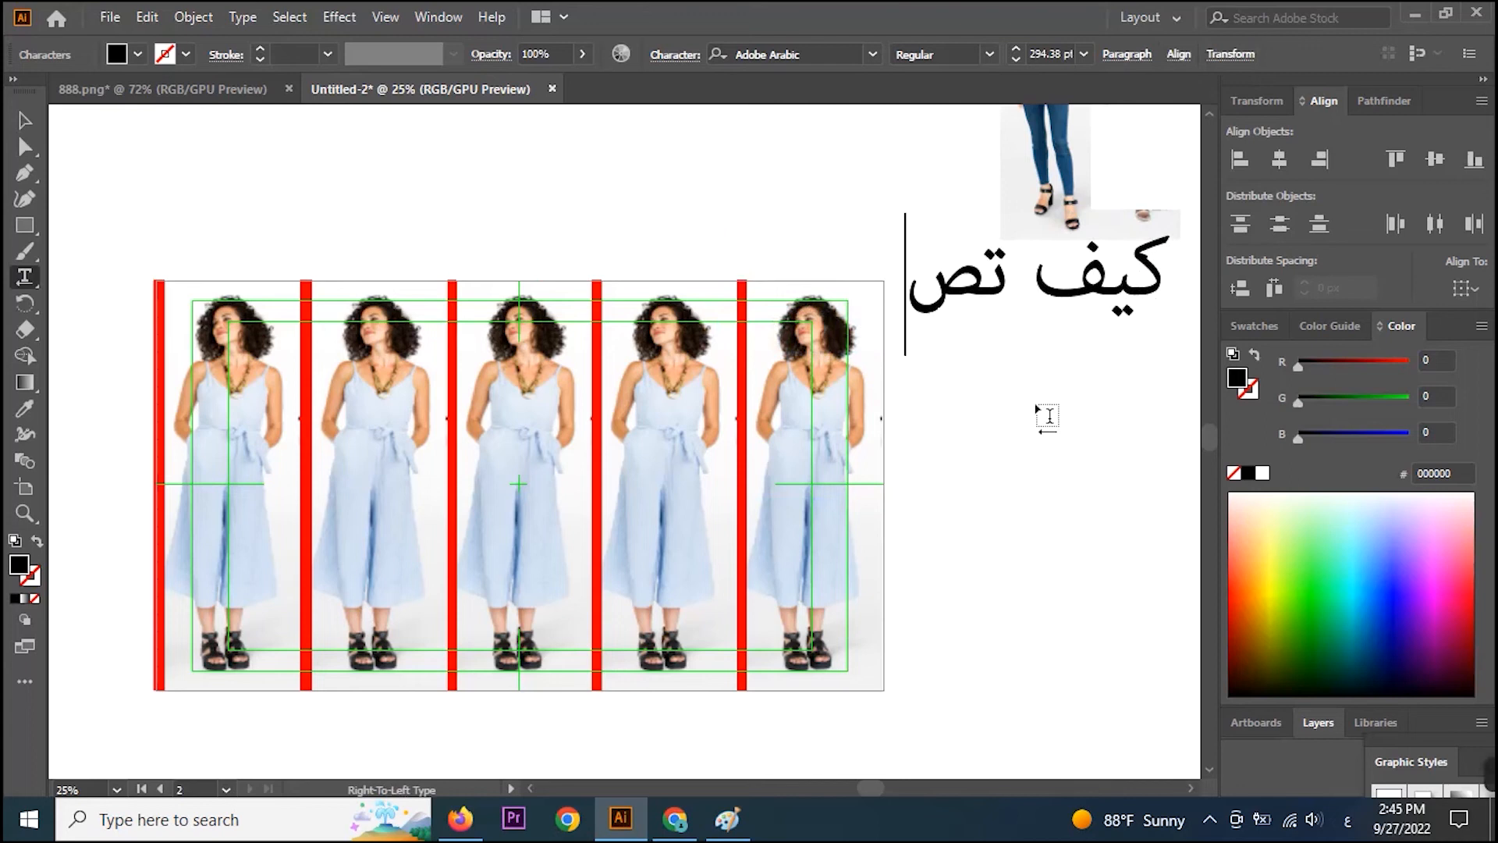
type("نع")
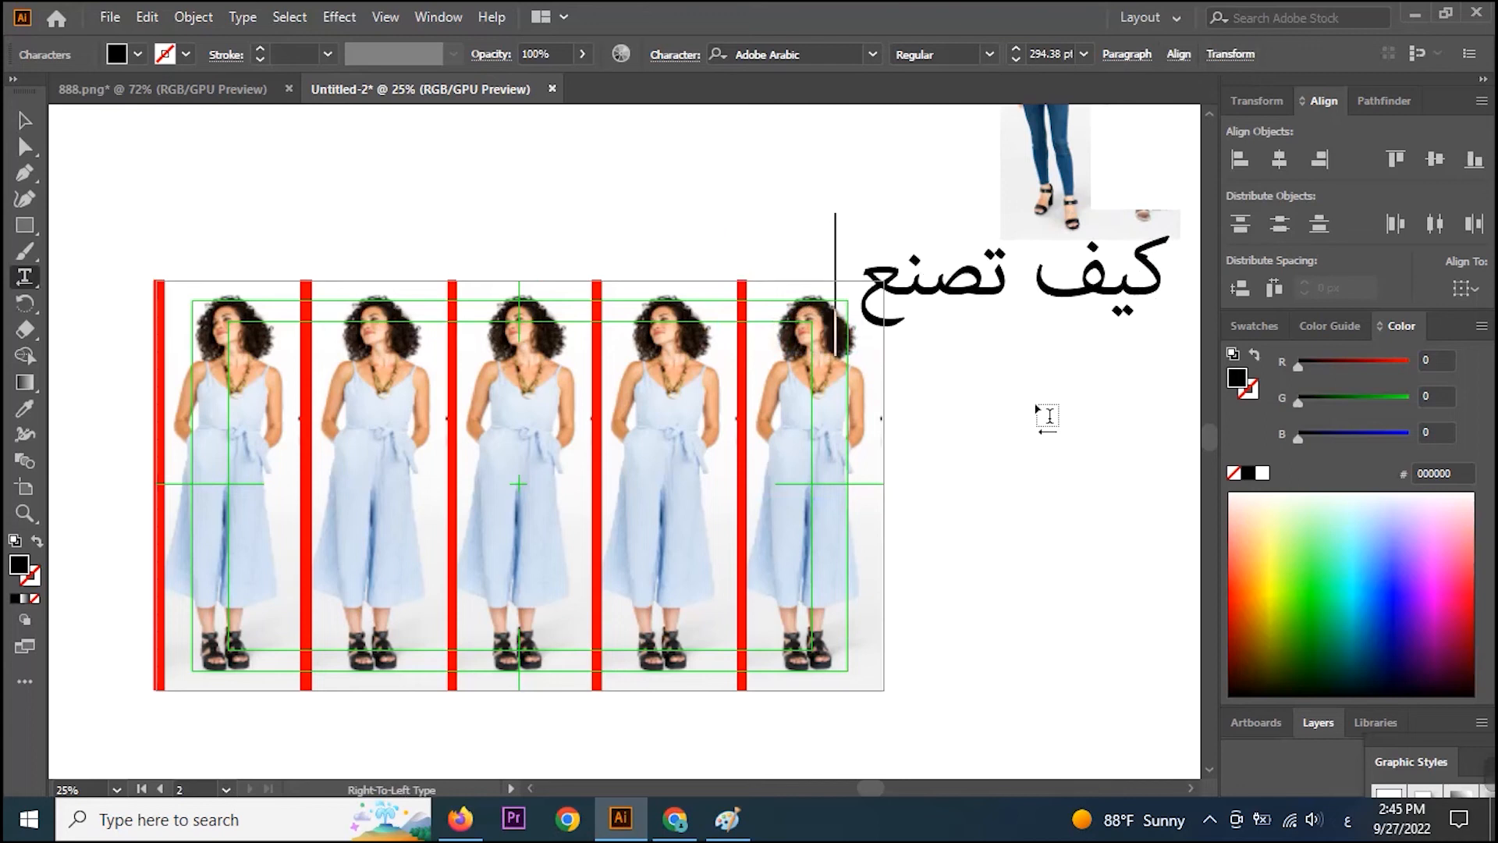
type(" صو")
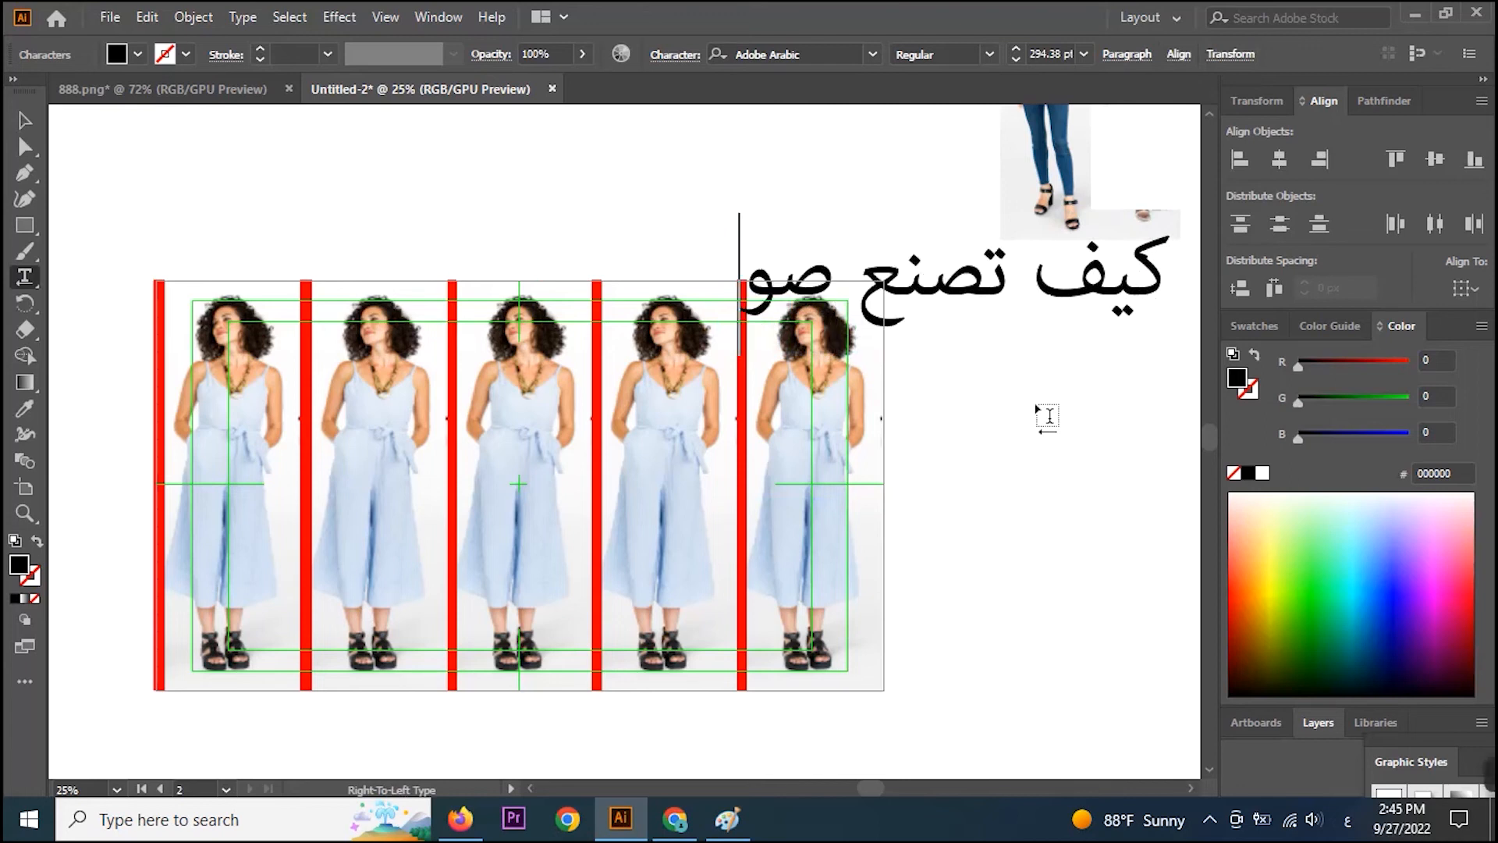
type("رة ")
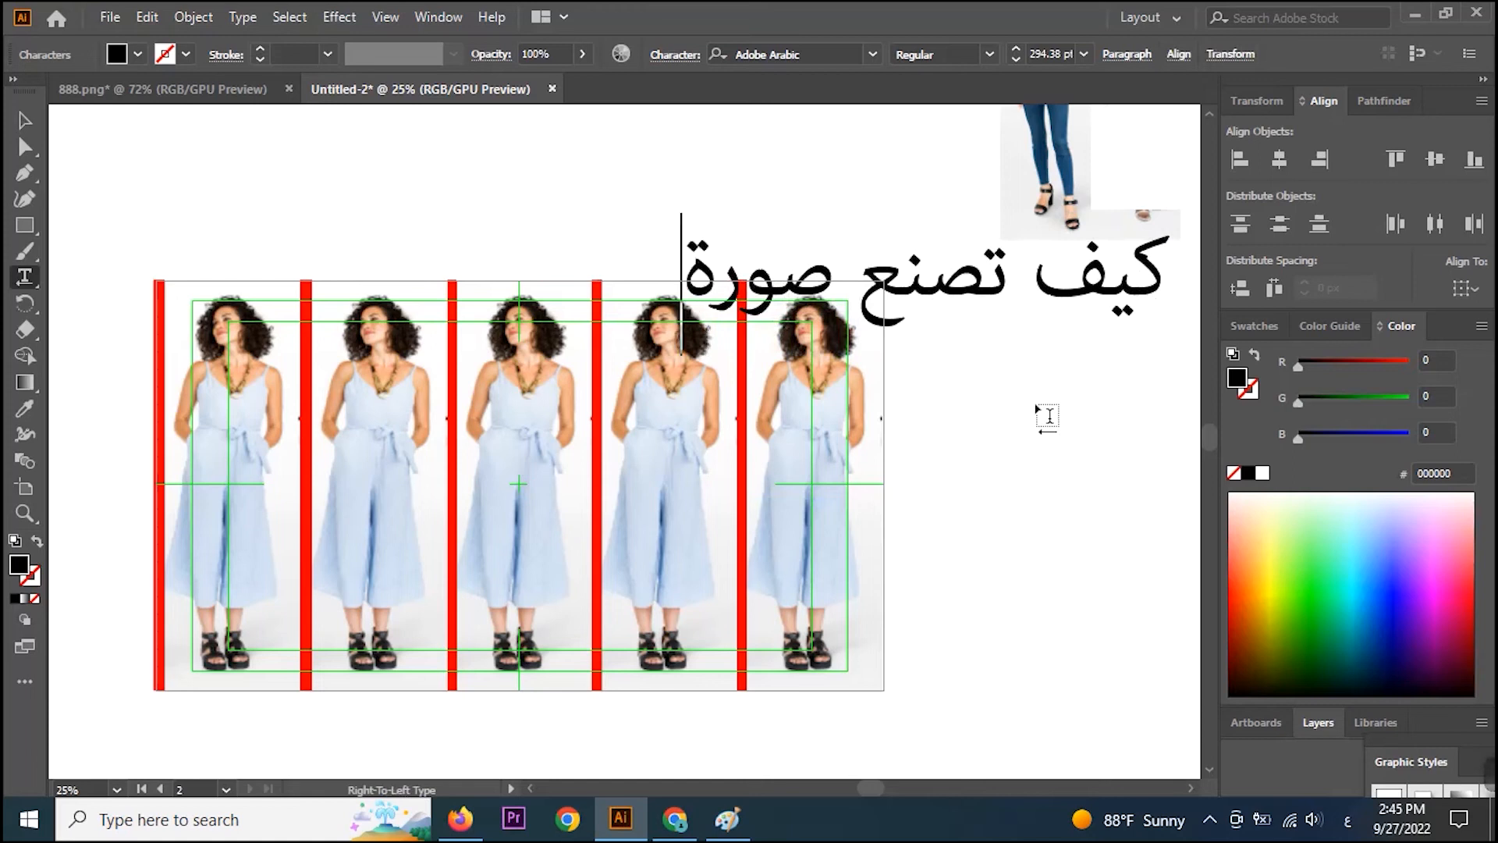
type("م")
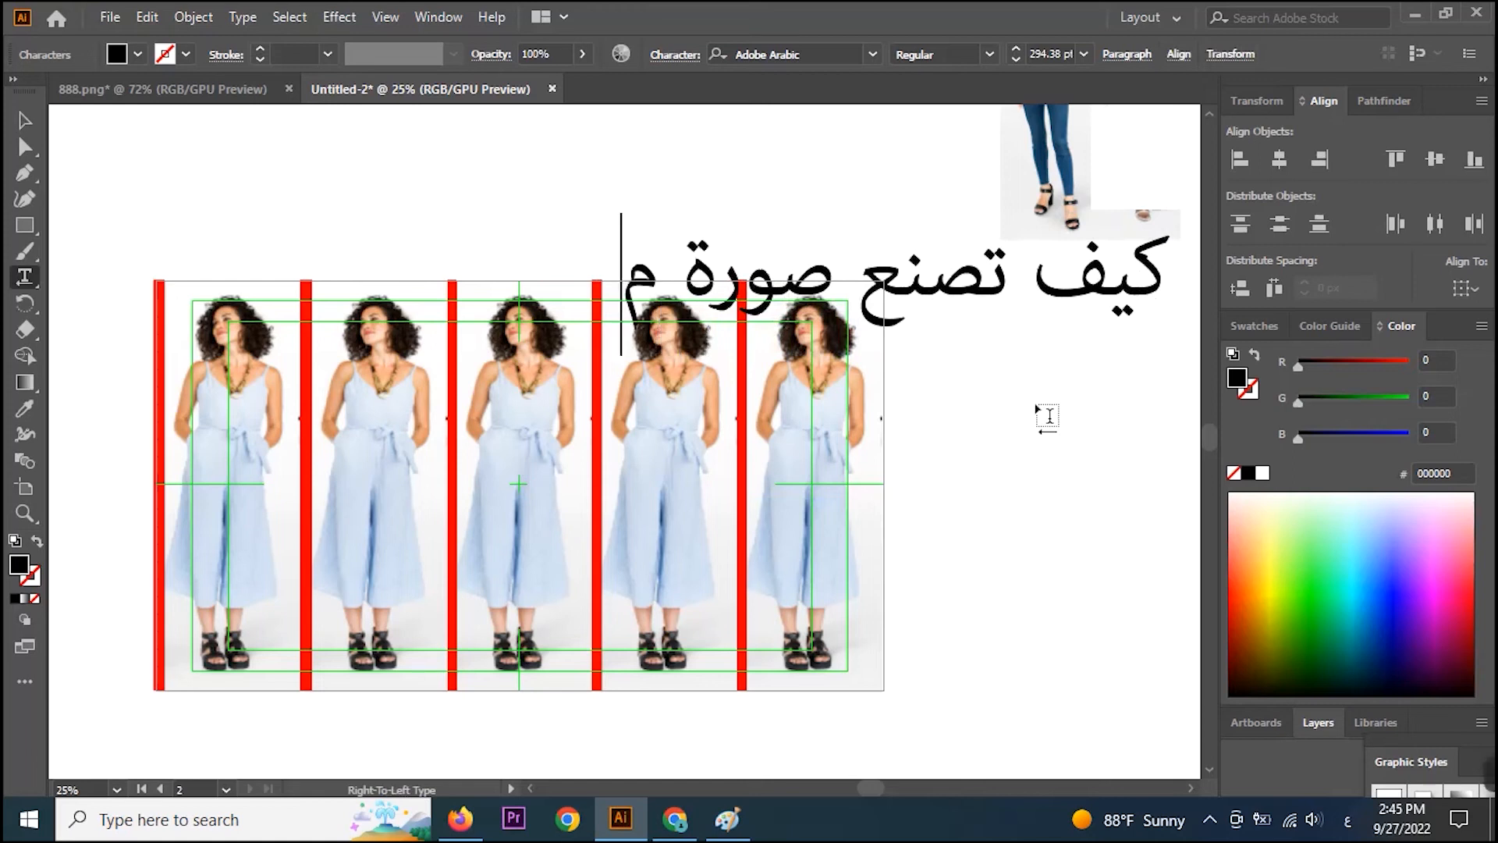
type("صغ")
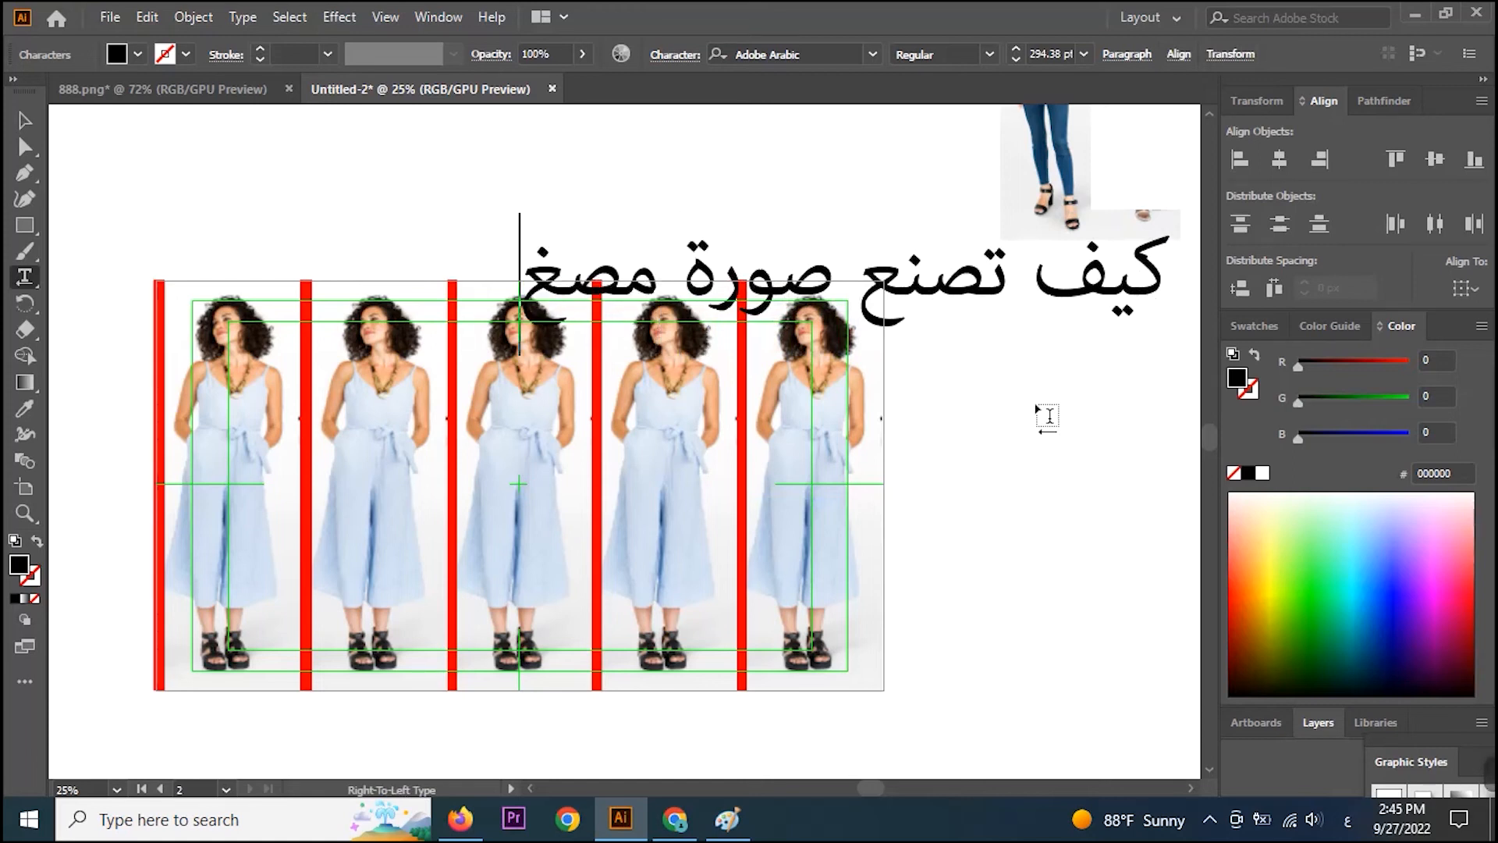
type("رة")
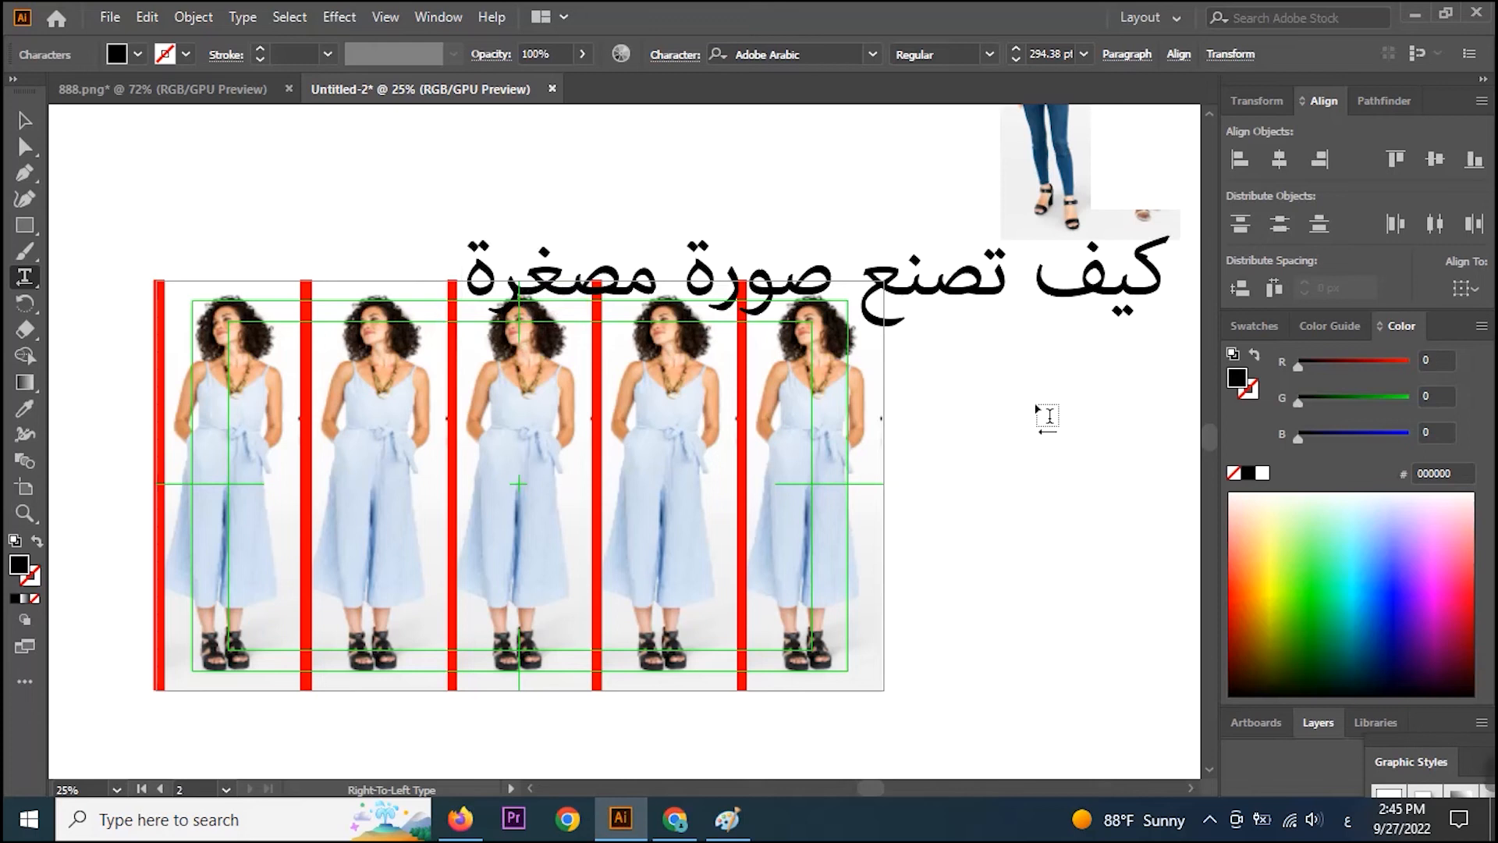
key("BackSpace")
left_click(26, 122)
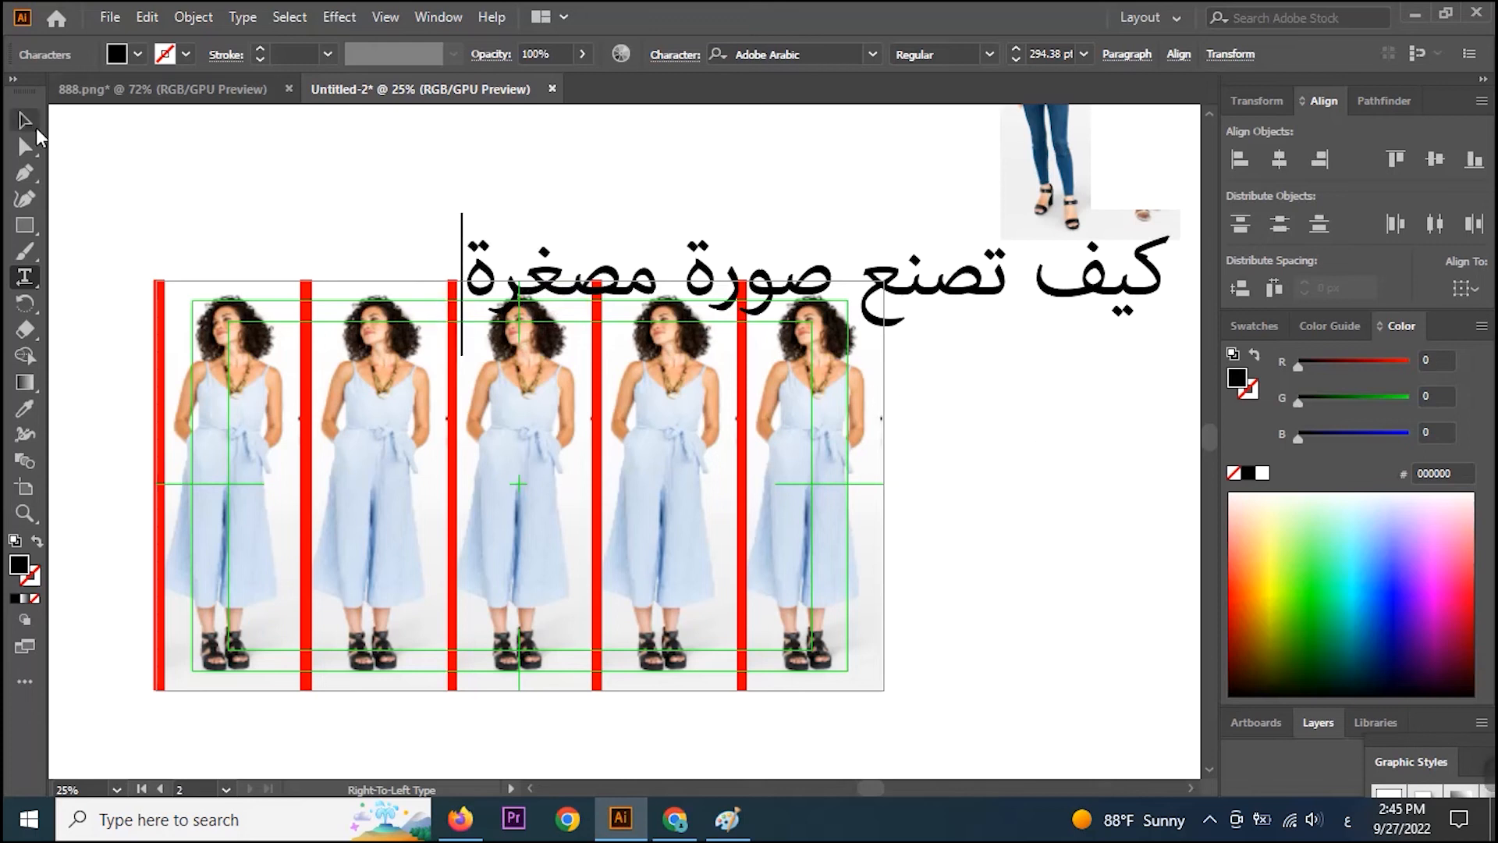
Set the Arabic title's font to beIN Black.
left_click(818, 53)
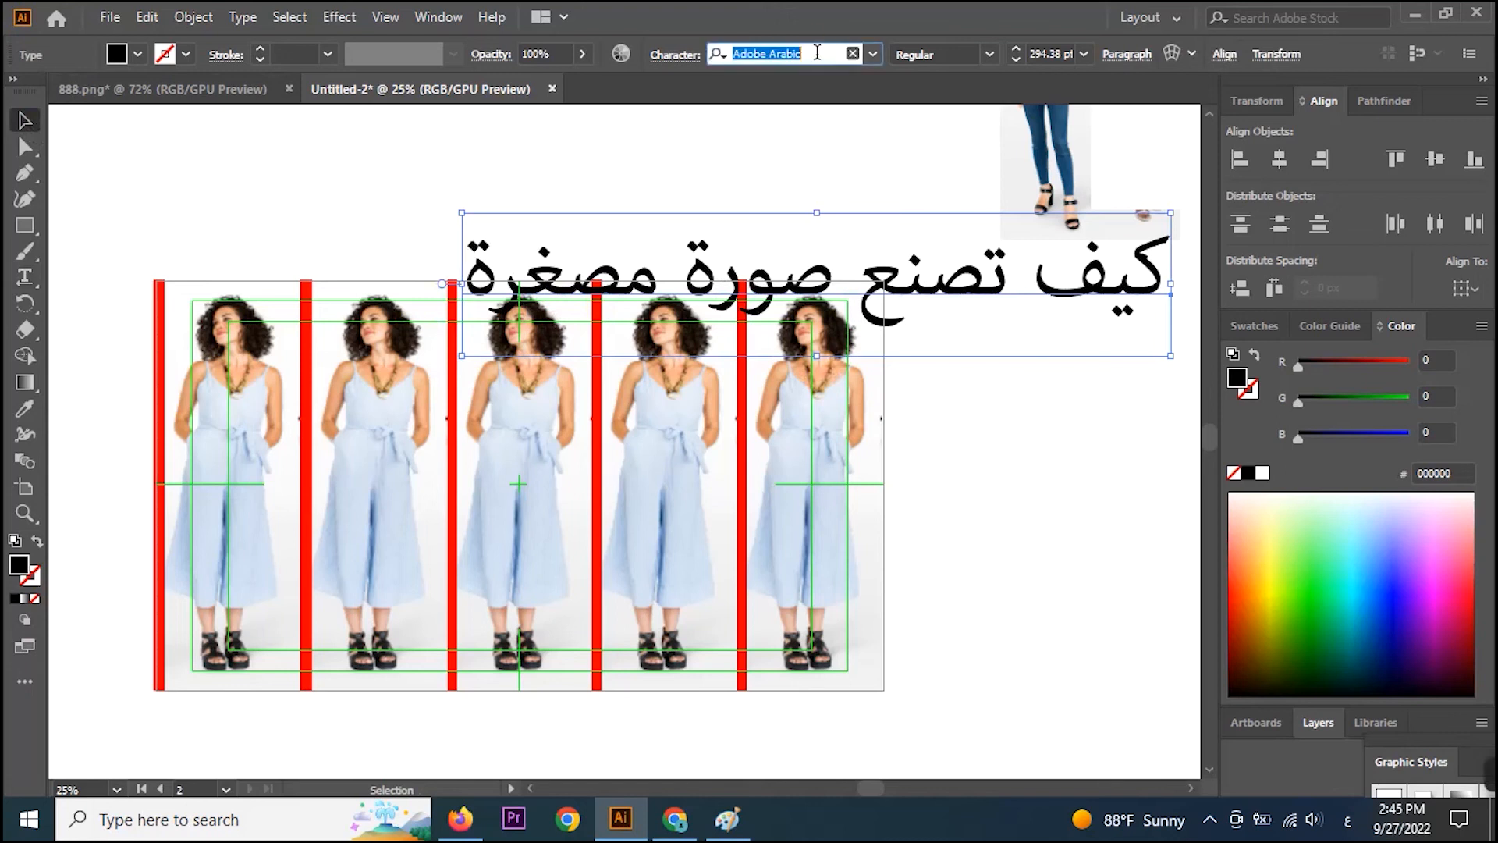
type("لا")
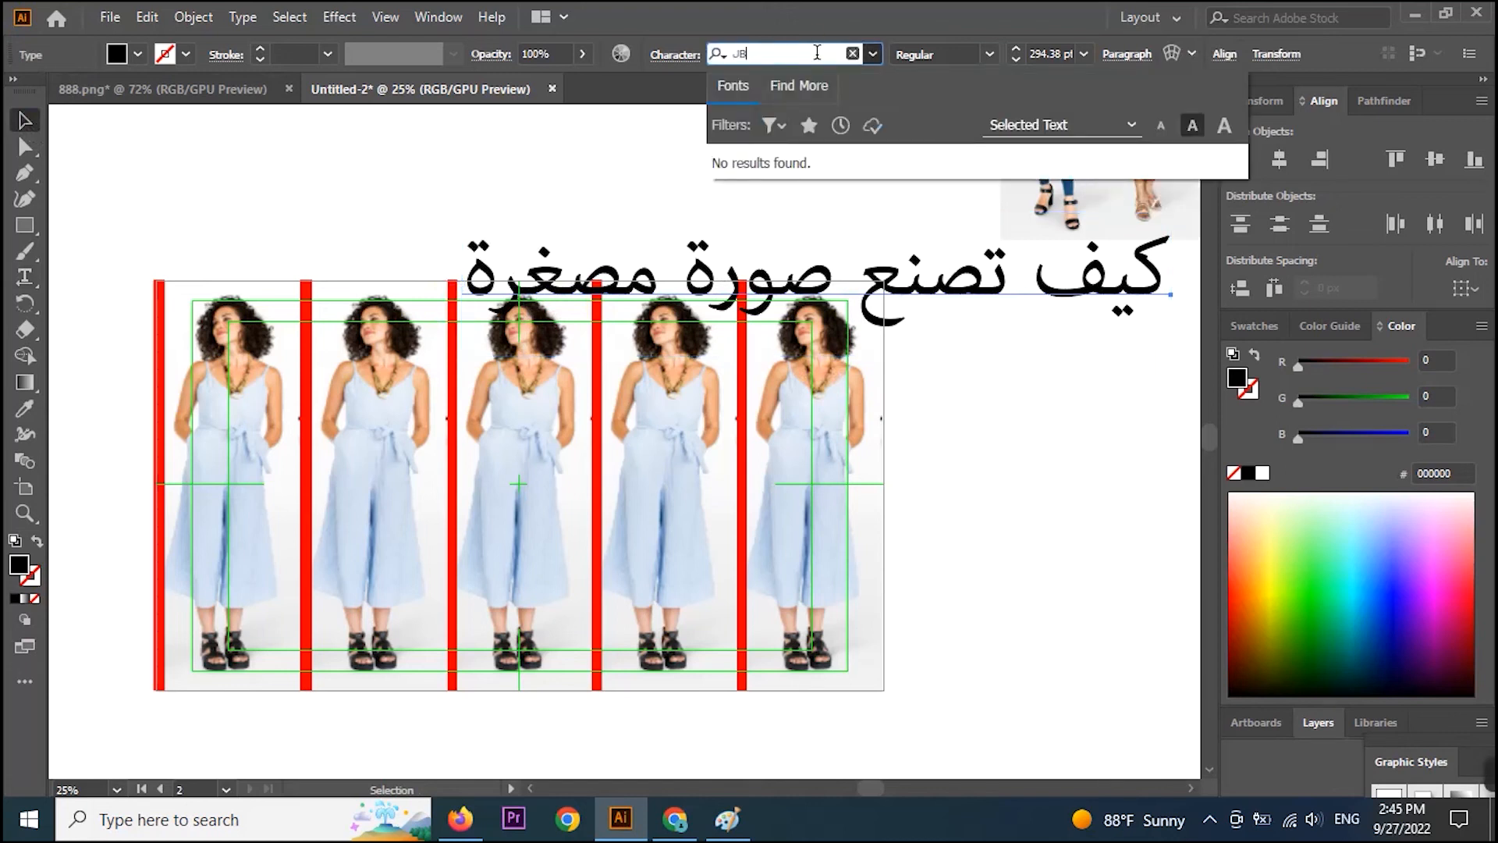
key("BackSpace")
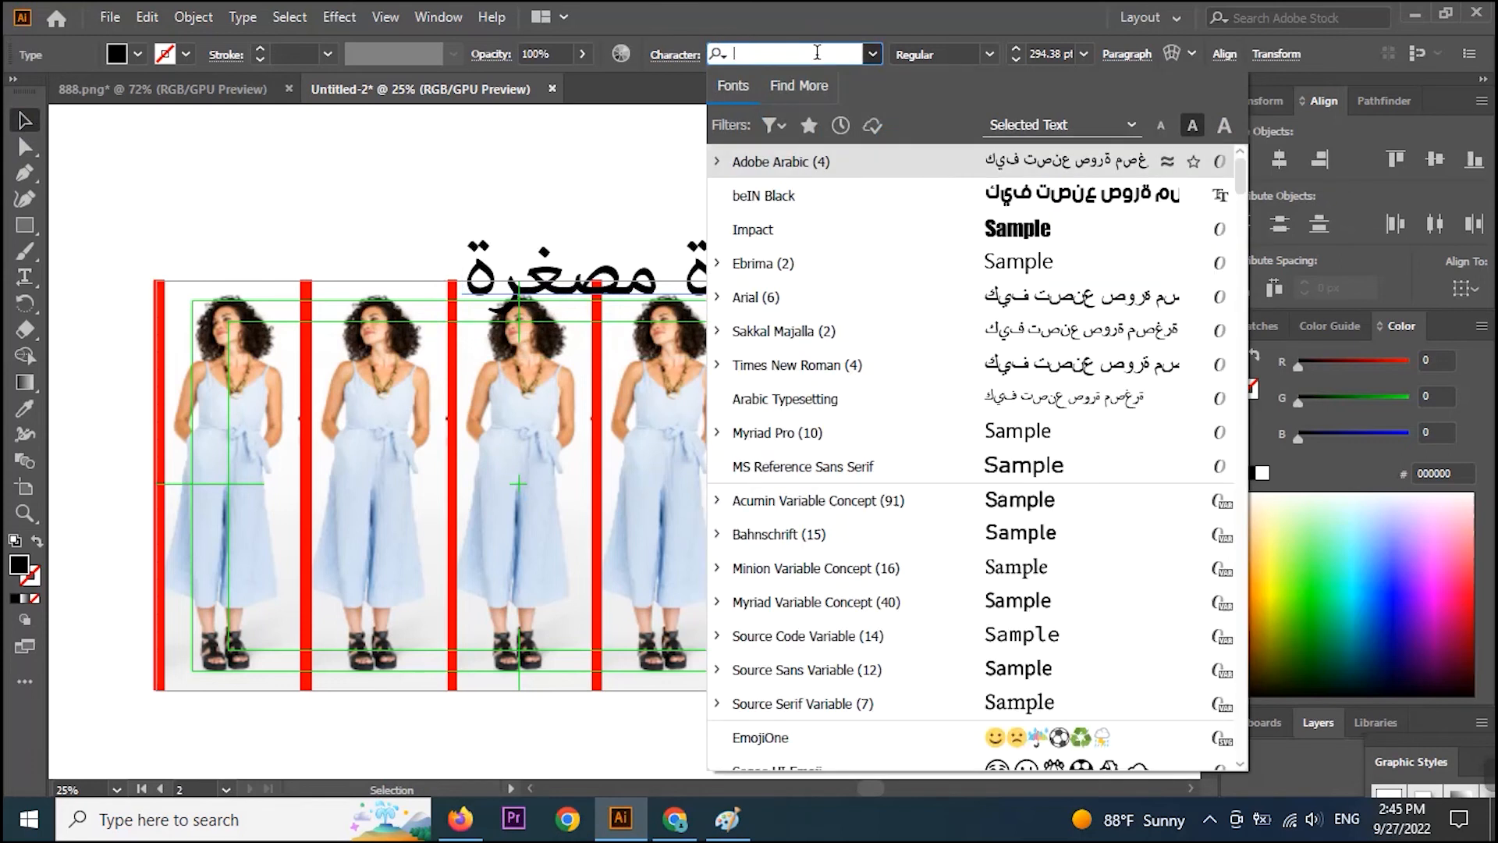
type("b")
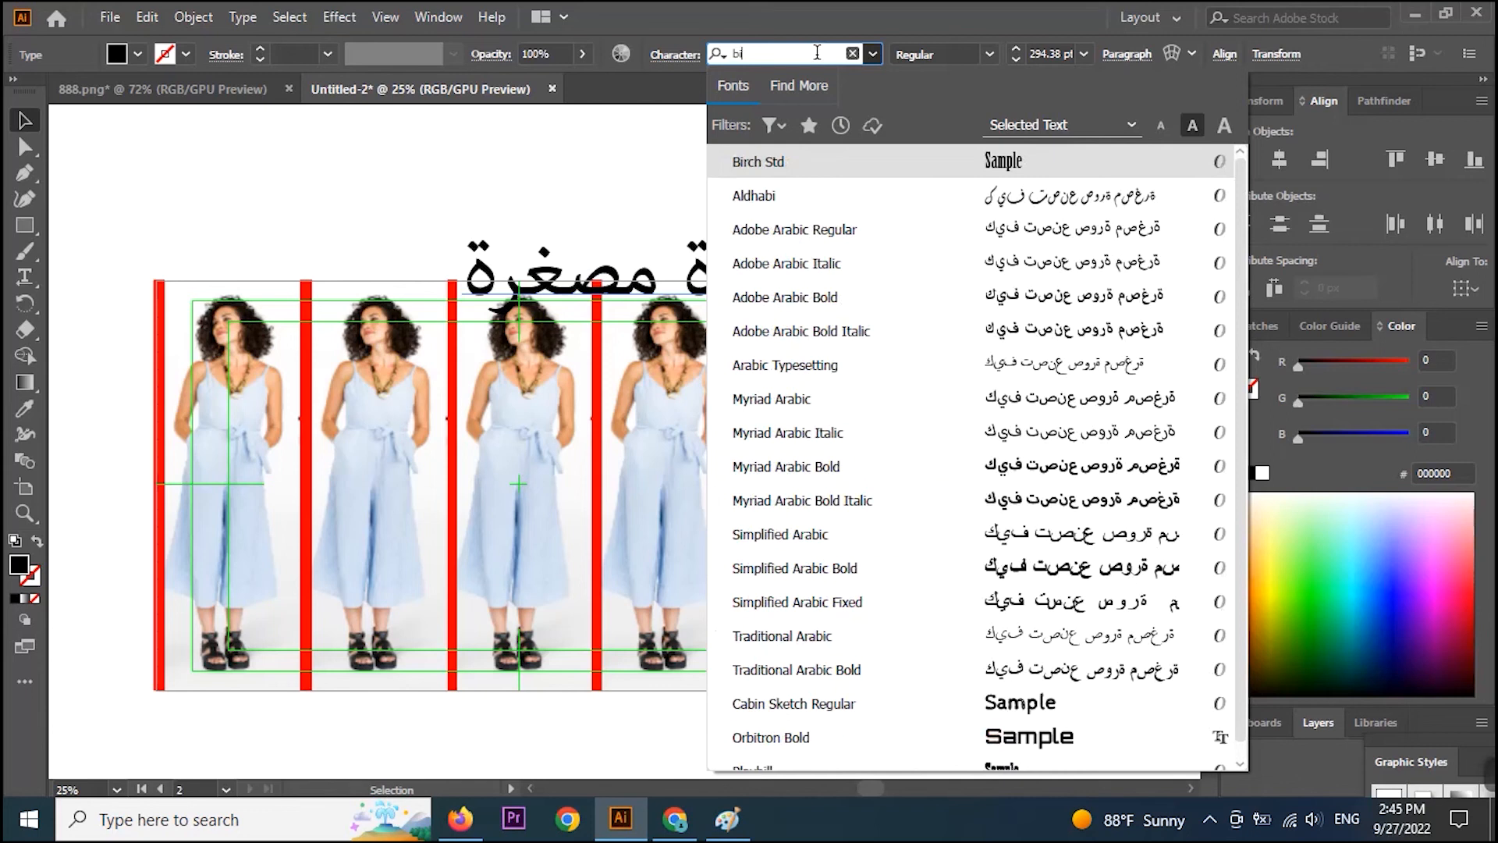
type("in")
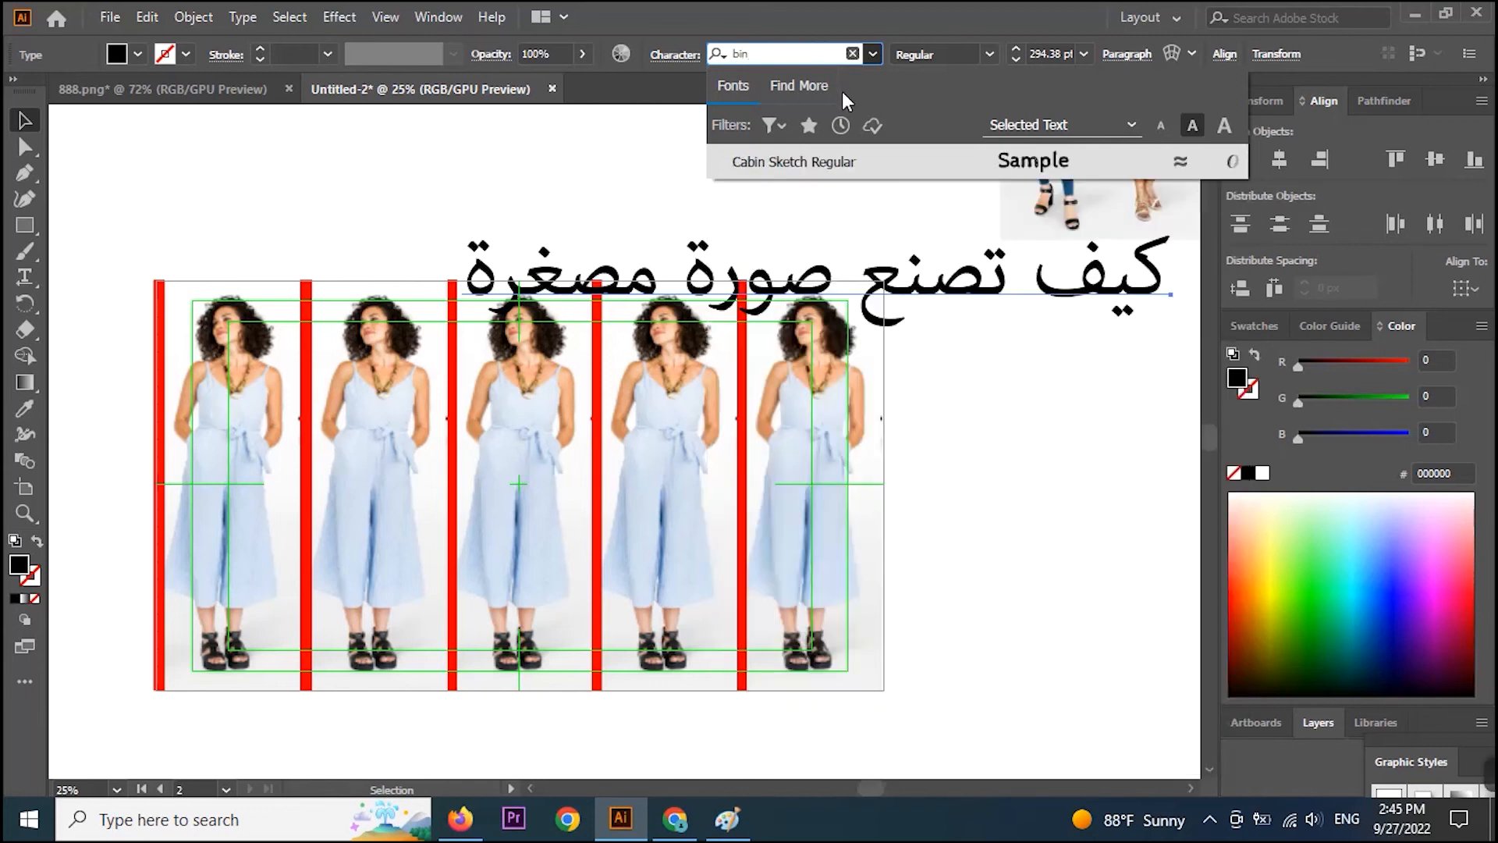
left_click(652, 52)
key("BackSpace")
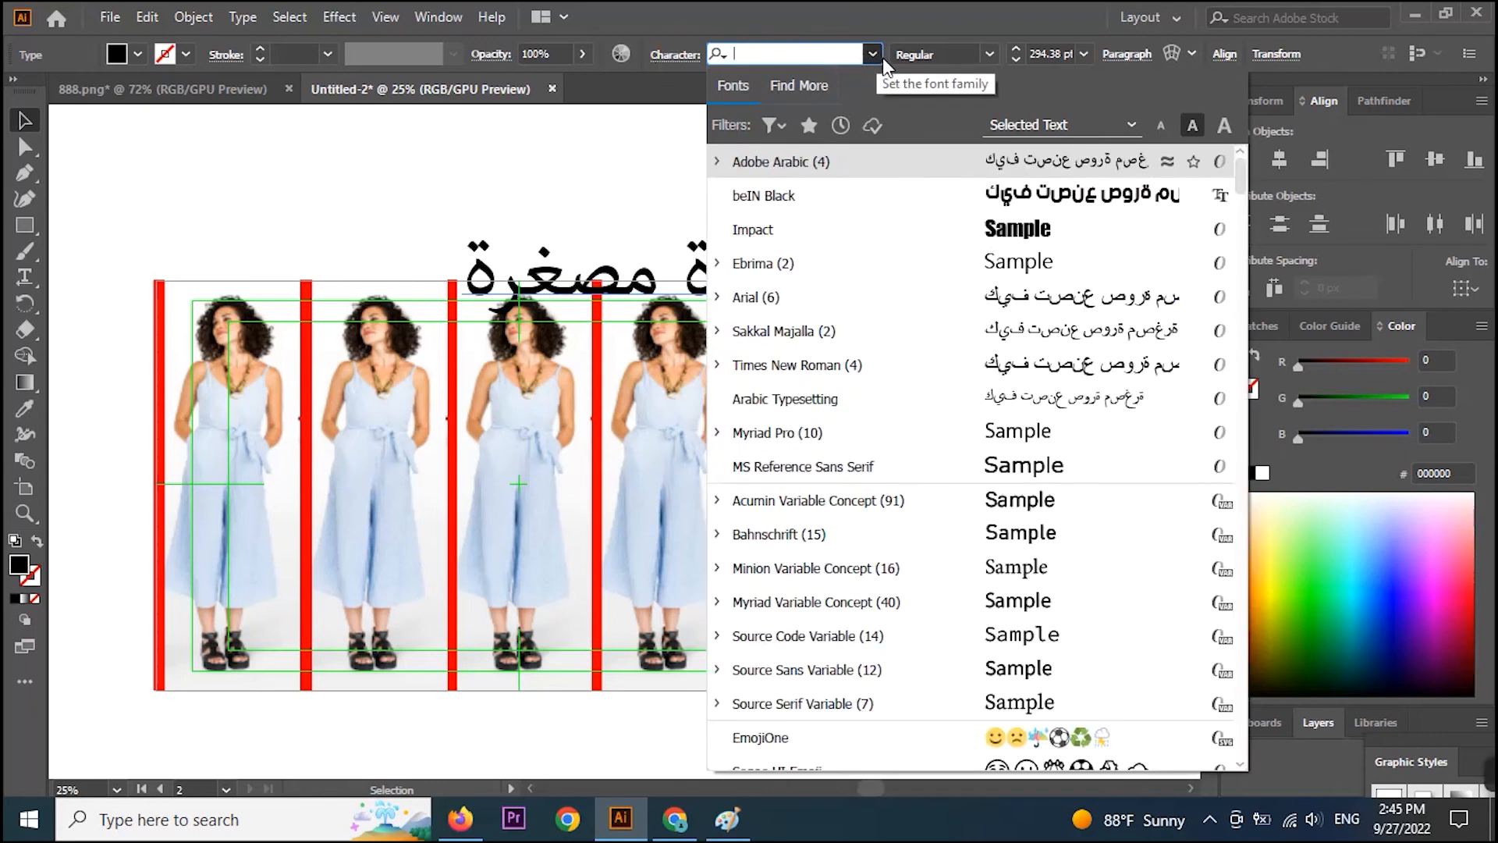
left_click(892, 192)
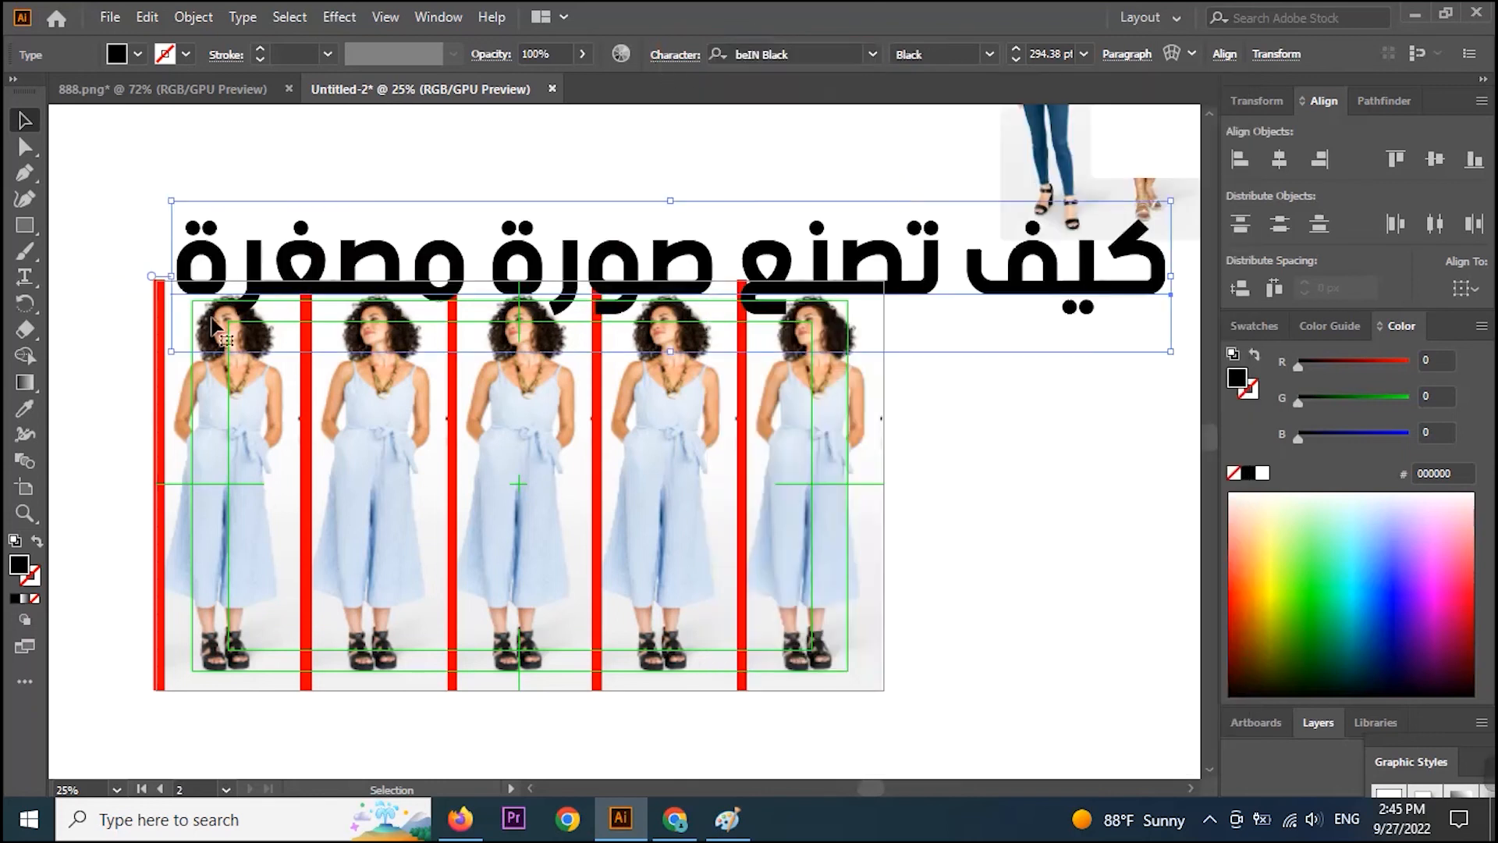
Move the title clear of the artboard, and copy the words "صورة مصغرة" before deleting them from it.
key("ctrl+h")
left_click_drag(699, 348, 780, 573)
left_click_drag(755, 468, 100, 355)
key("ctrl+c")
double_click(625, 339)
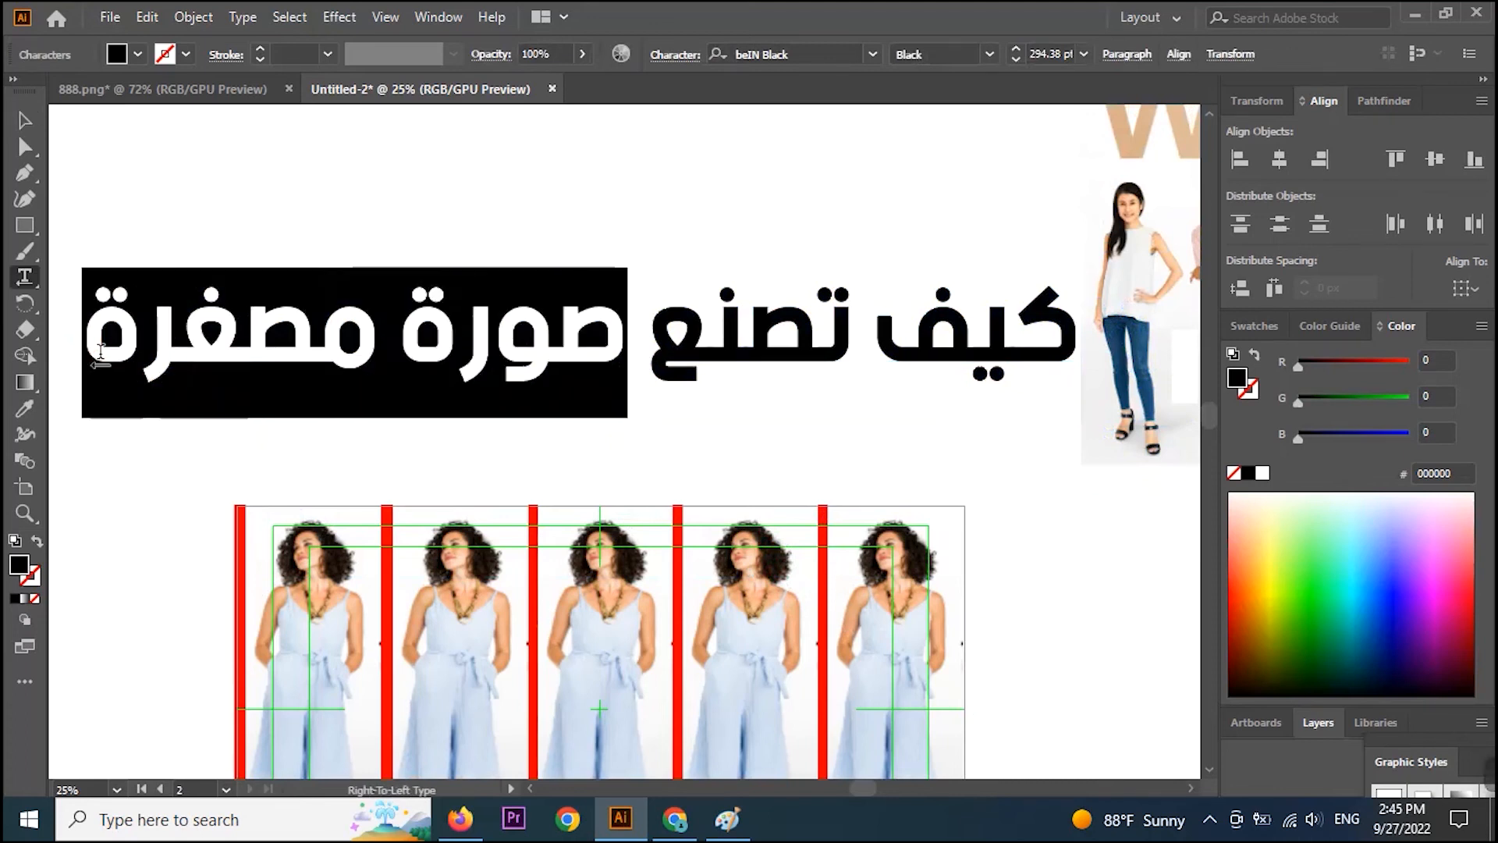
key("BackSpace")
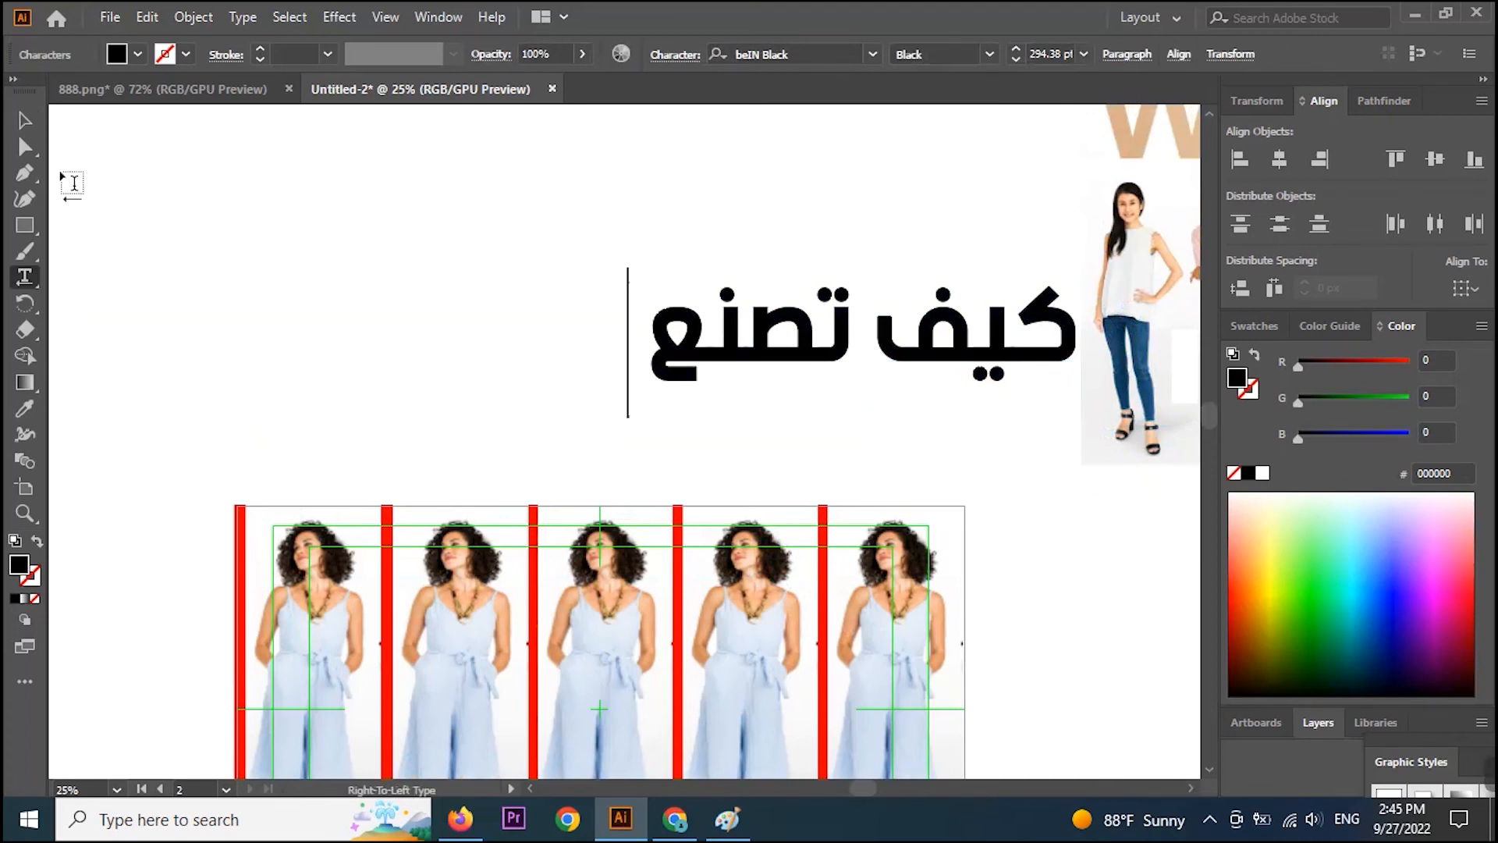
left_click(24, 120)
left_click(384, 314)
left_click_drag(629, 354, 542, 306)
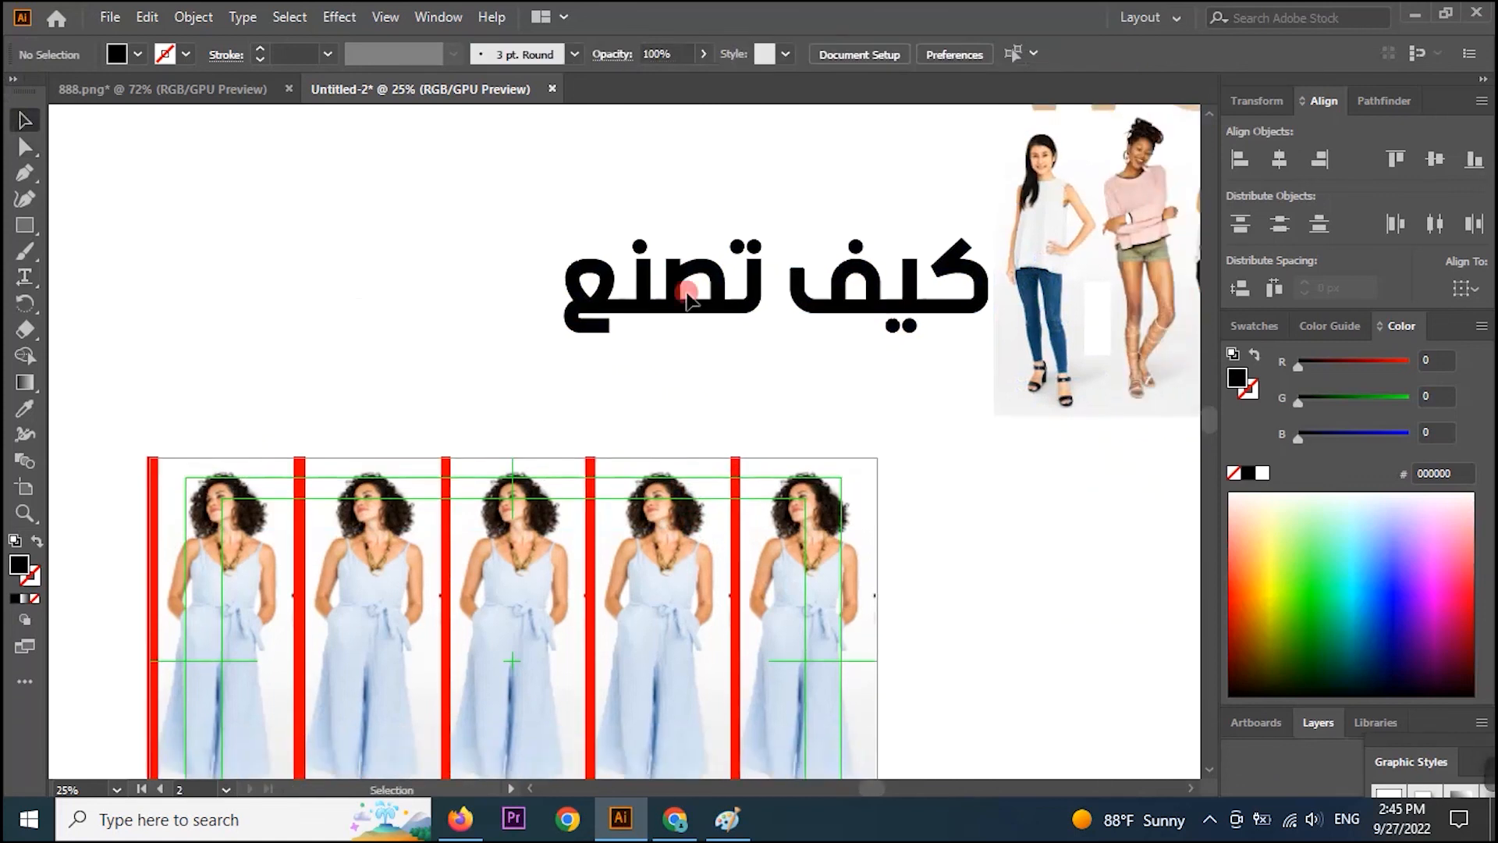
Move the words "كيف تصنع" farther above the artboard, and paste "صورة مصغرة" as separate text over the lower half of the photo row.
left_click_drag(687, 294, 577, 216)
left_click(602, 363)
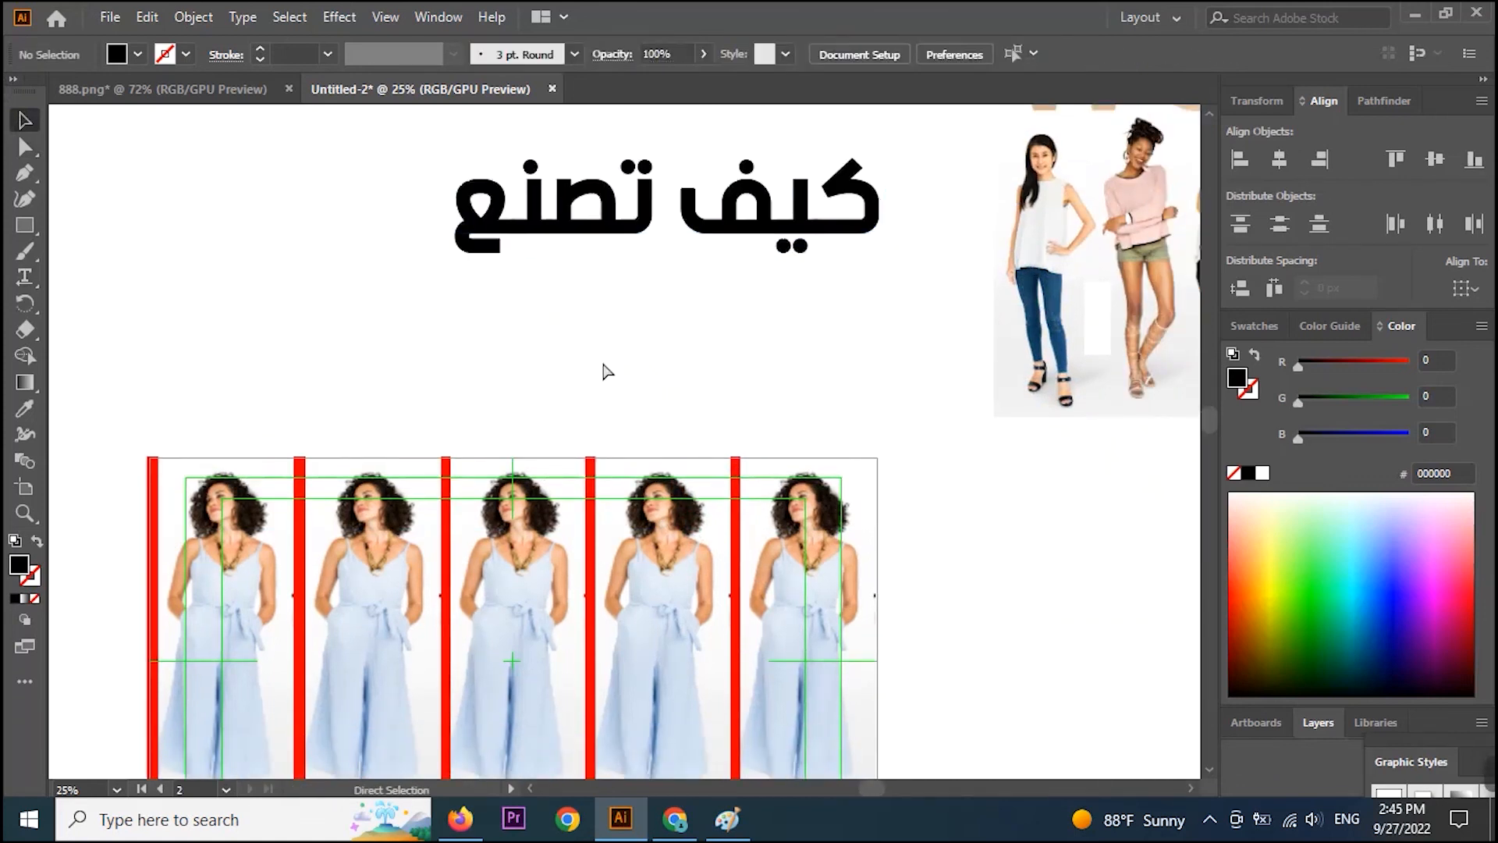
key("ctrl+v")
left_click_drag(765, 428, 635, 388)
mouse_move(655, 439)
left_mouse_down()
mouse_move(644, 506)
mouse_move(646, 460)
left_mouse_up()
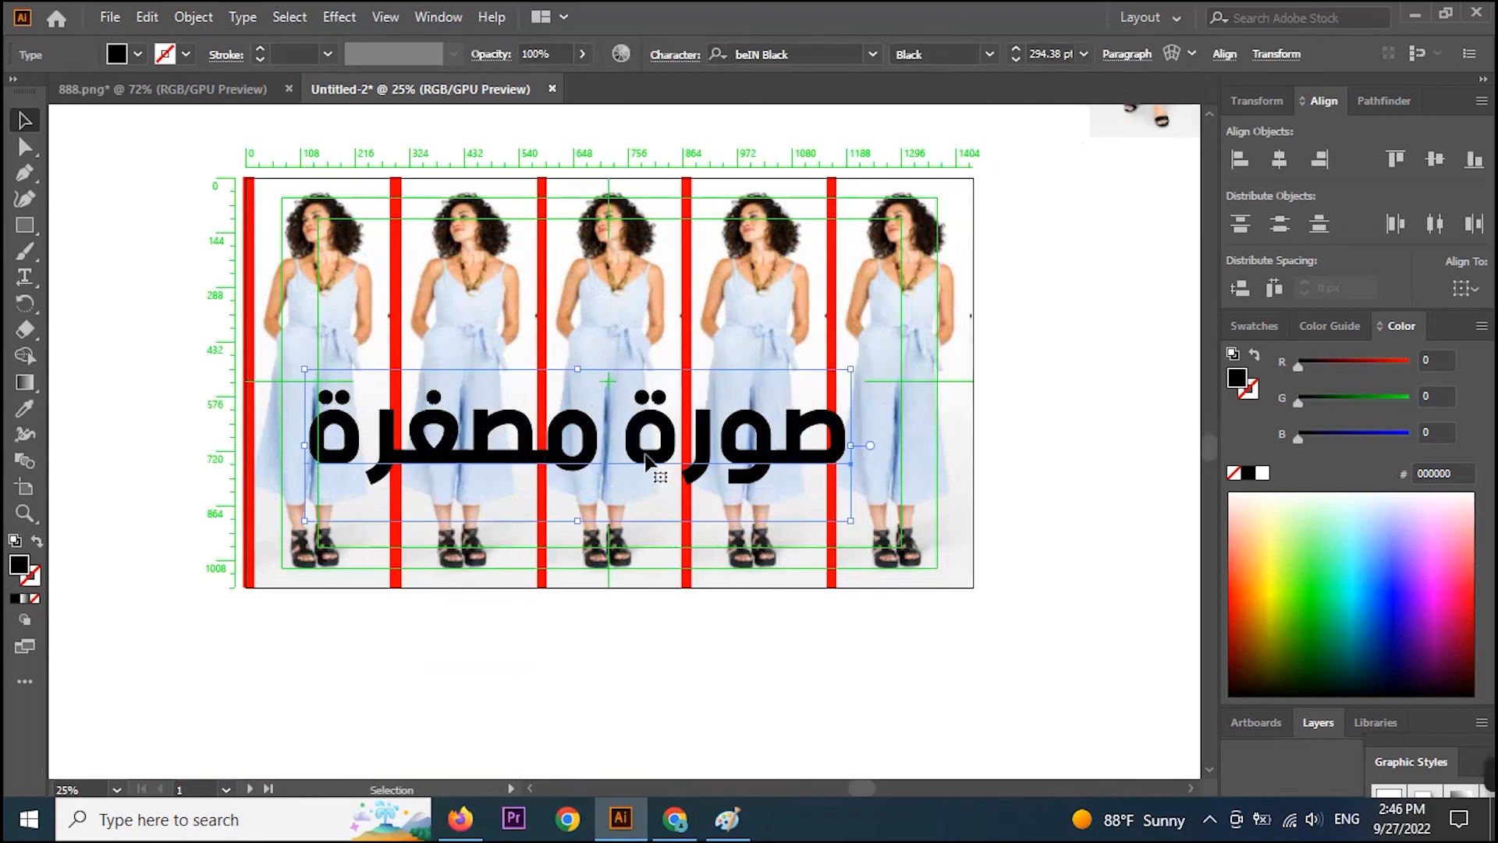
key("t")
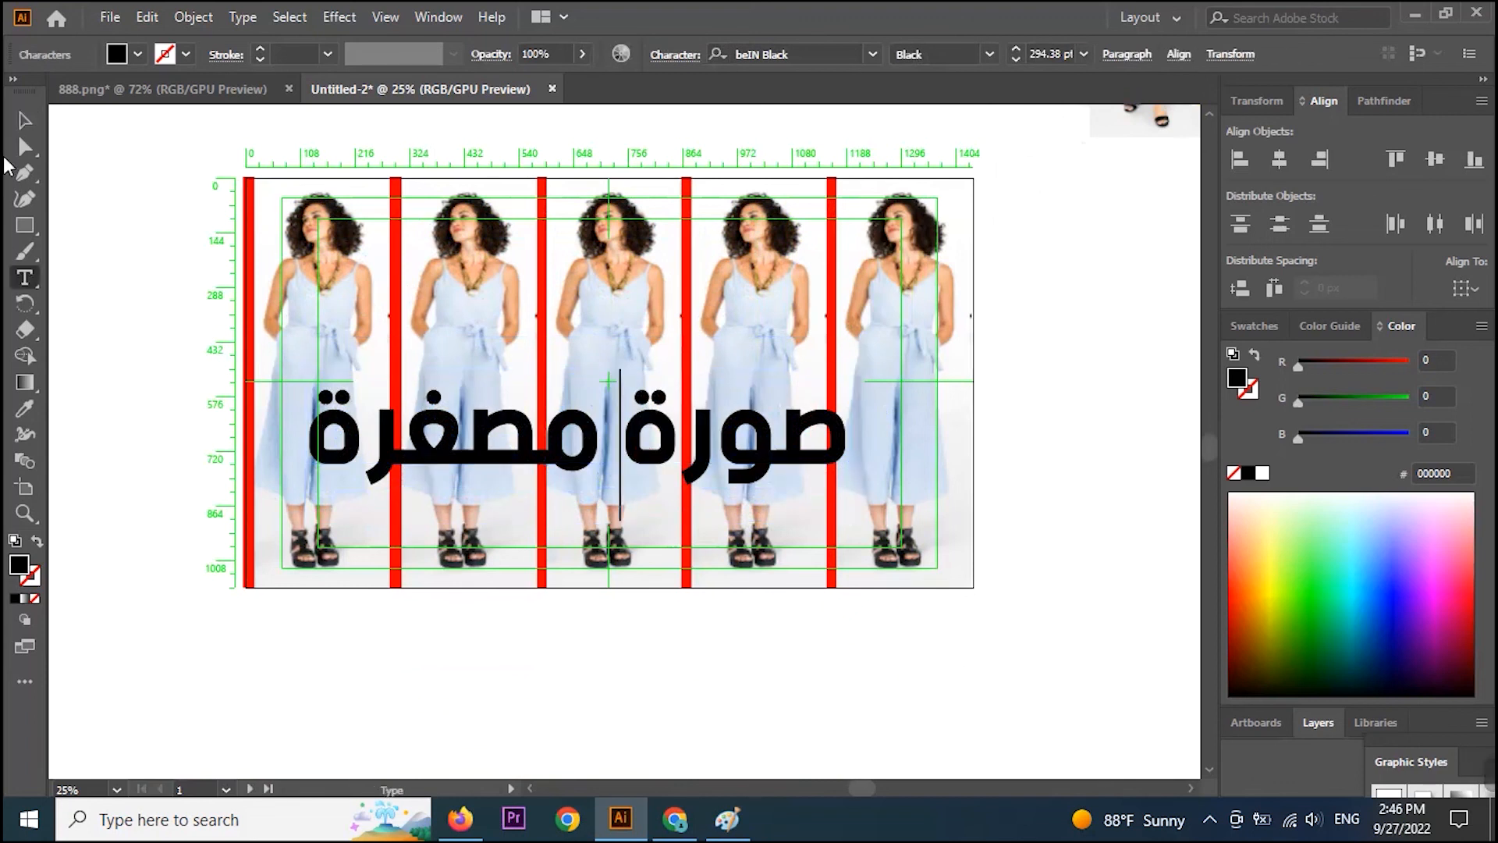
left_click(23, 120)
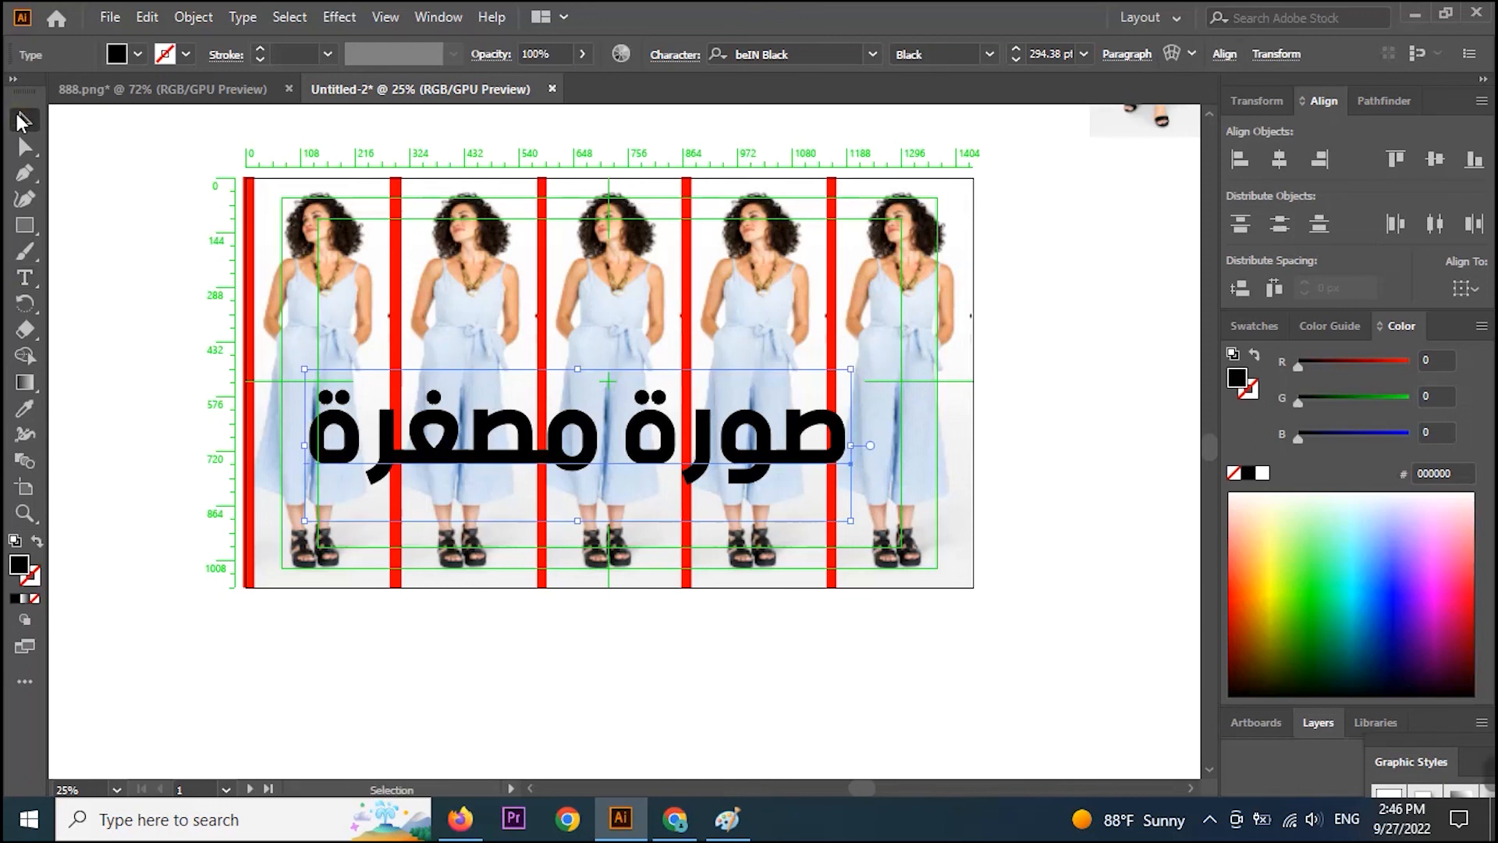
Fill the "صورة مصغرة" text with bright orange FF8B00.
double_click(20, 574)
left_click_drag(268, 197, 297, 171)
mouse_move(343, 351)
left_mouse_down()
mouse_move(345, 312)
mouse_move(353, 334)
left_mouse_up()
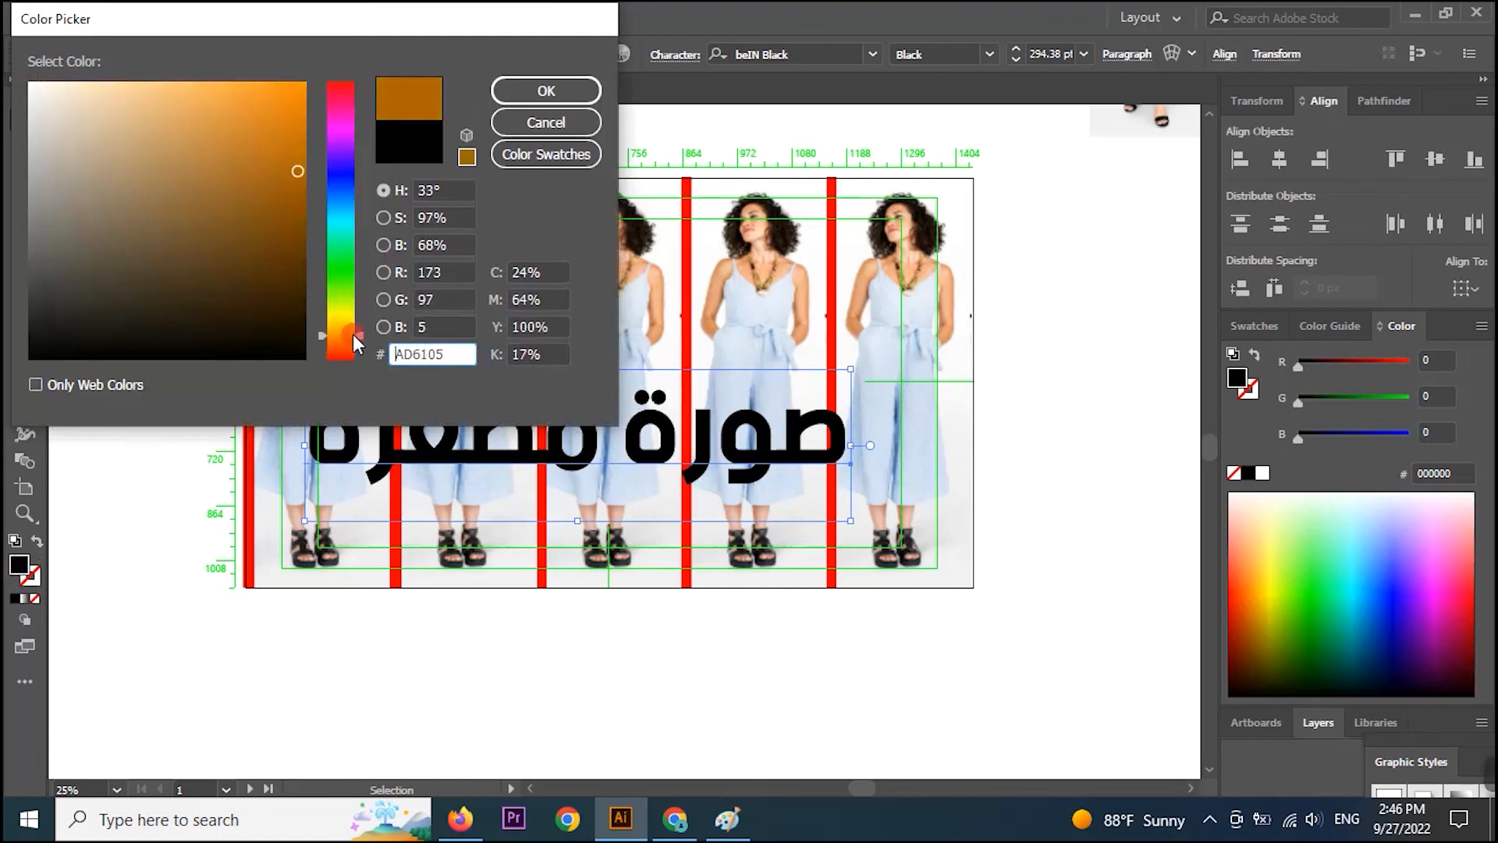
mouse_move(303, 163)
left_mouse_down()
mouse_move(291, 125)
mouse_move(305, 82)
left_mouse_up()
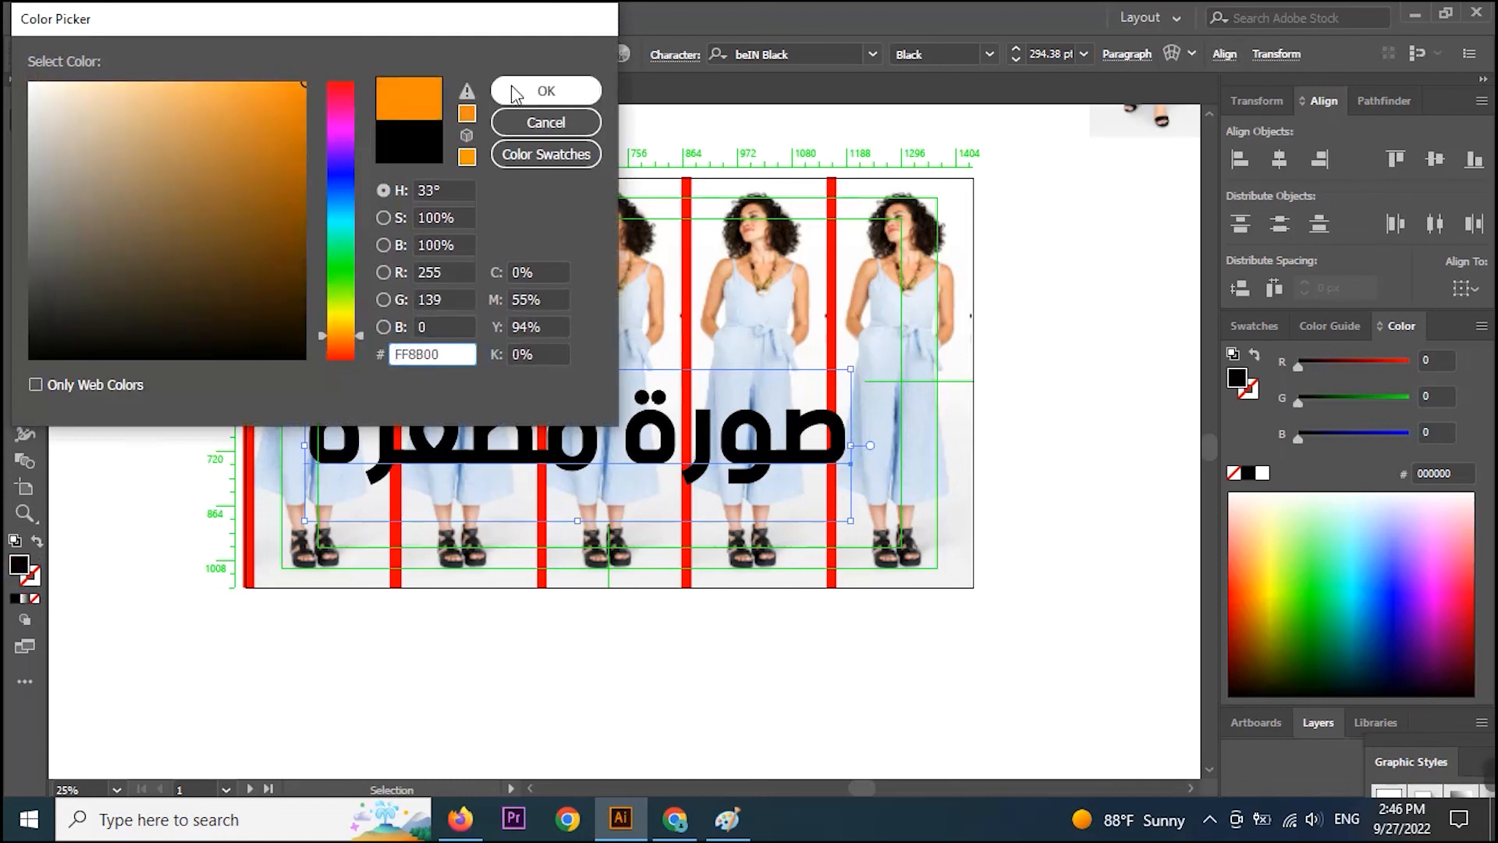
left_click(545, 90)
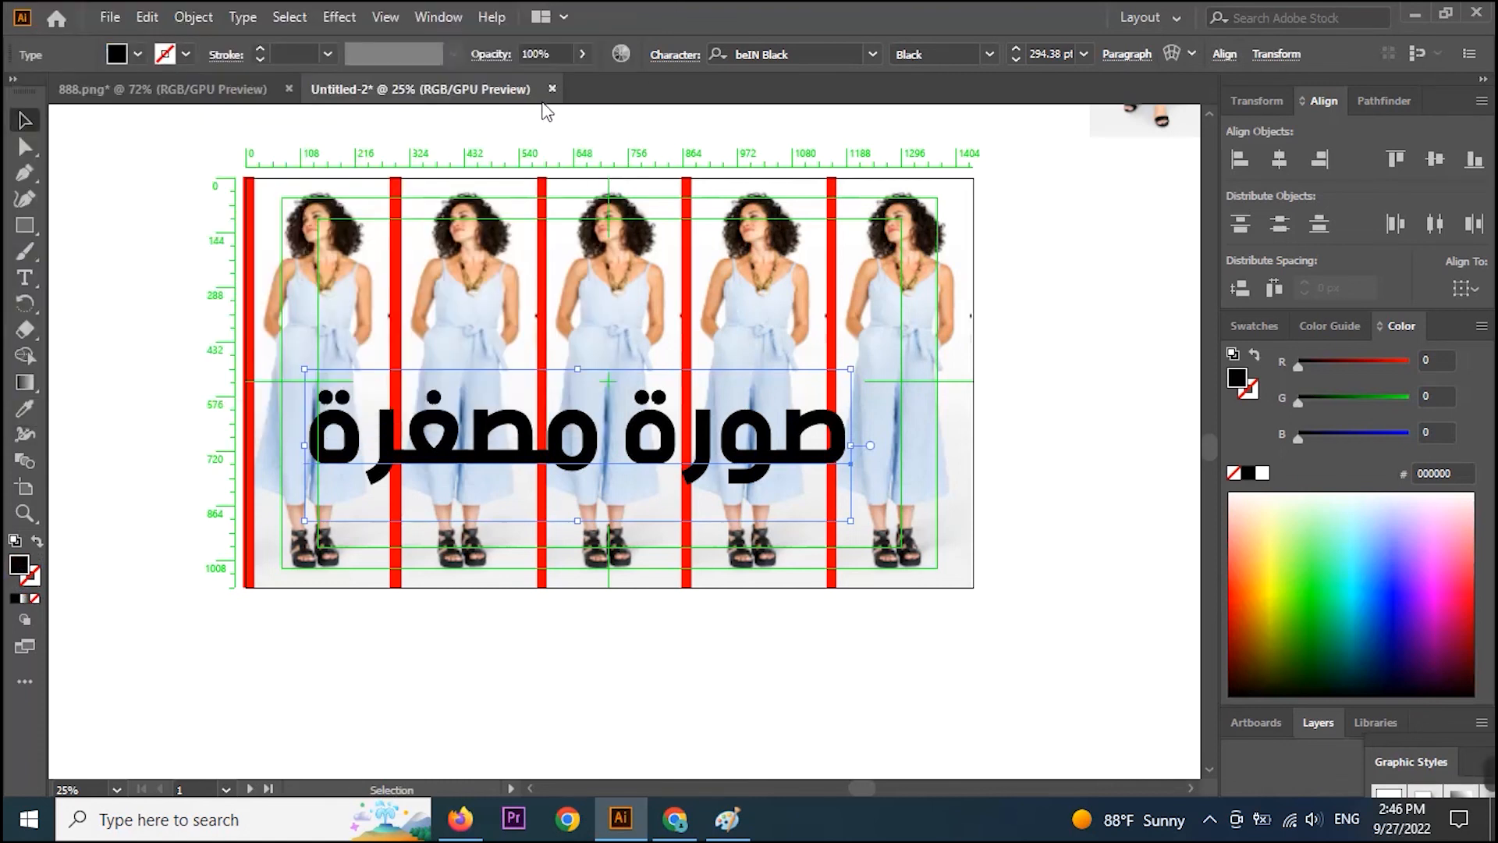
Give the orange "صورة مصغرة" text a white FFFFFF stroke.
left_click(37, 579)
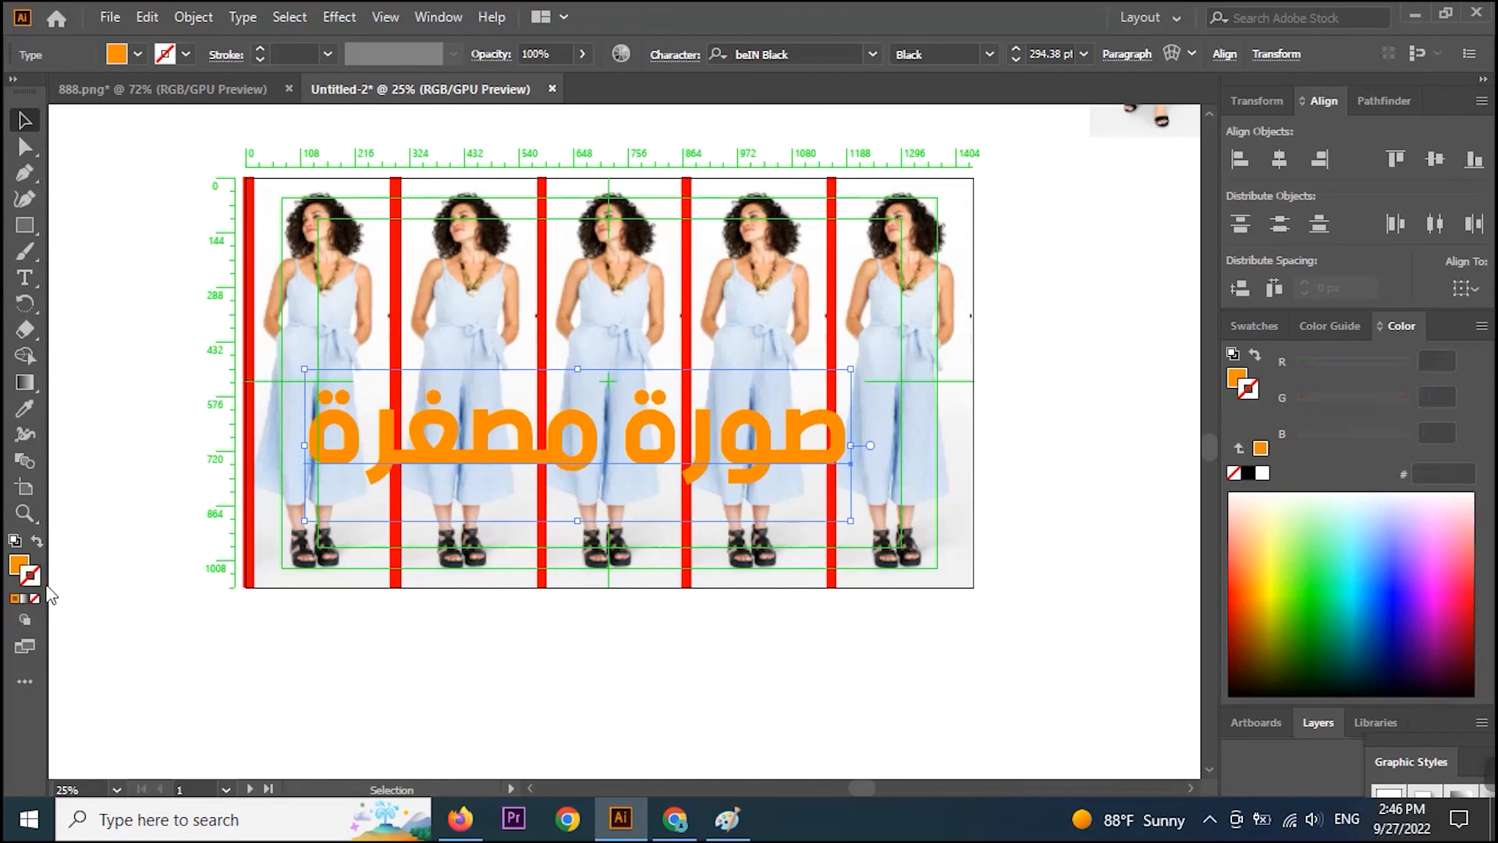
double_click(36, 578)
left_click_drag(144, 175, 19, 82)
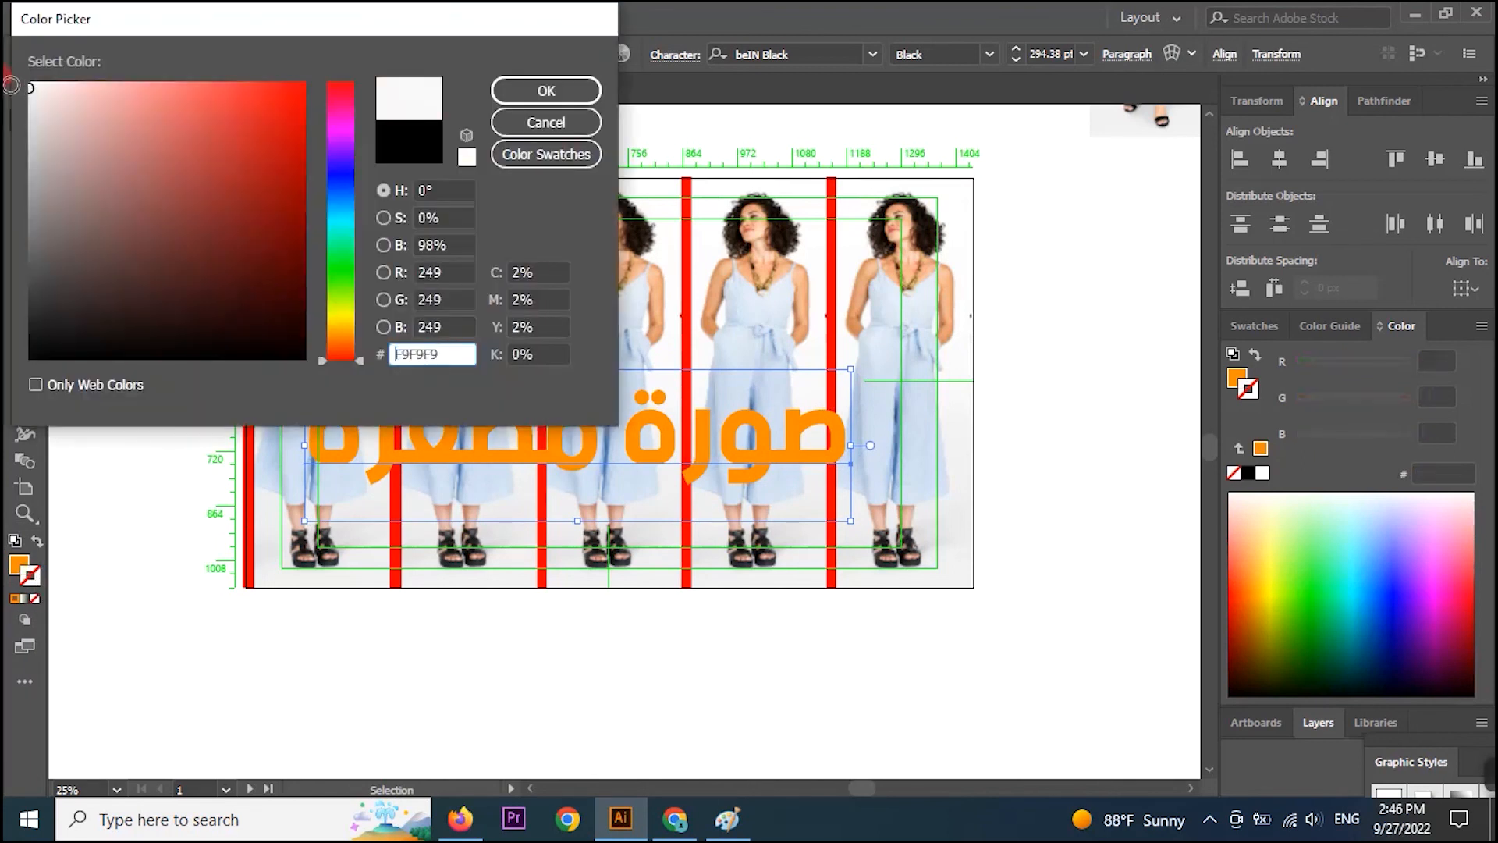
left_click(571, 94)
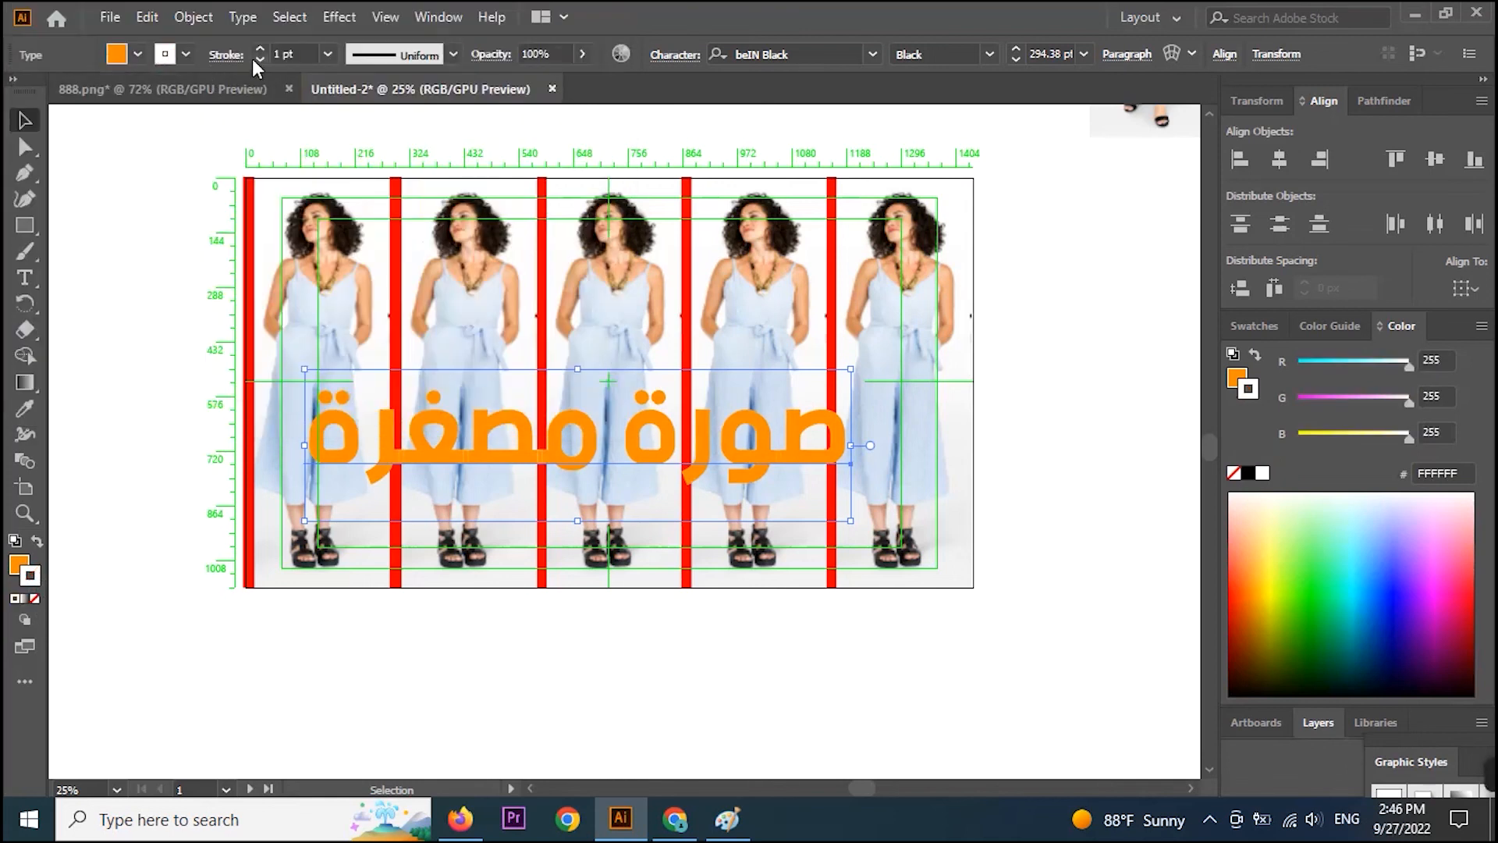
Change the stroke colour of the "صورة مصغرة" text to black 000000.
double_click(36, 583)
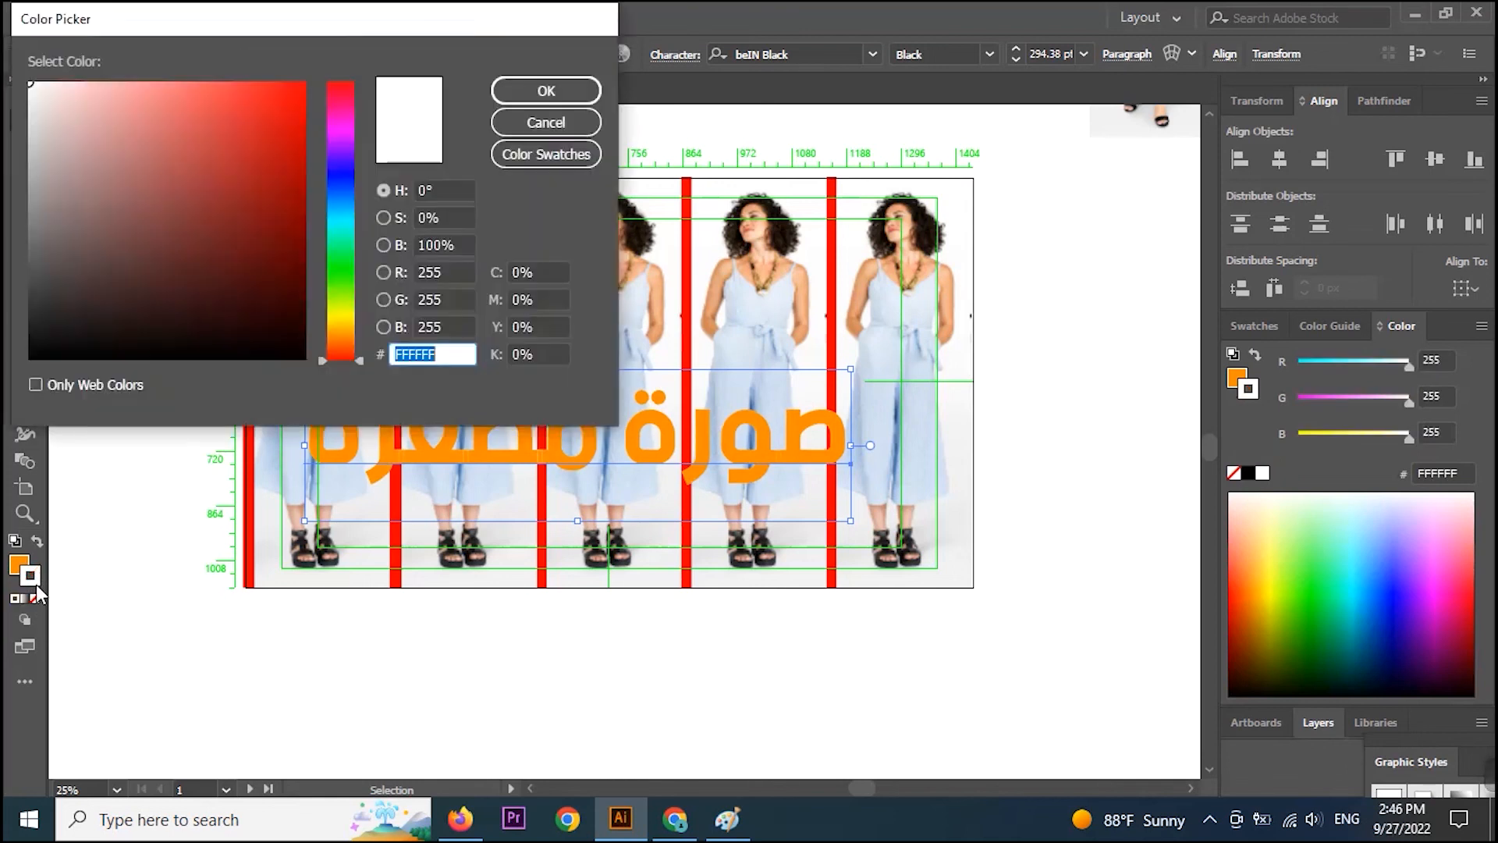
left_click_drag(217, 278, 12, 358)
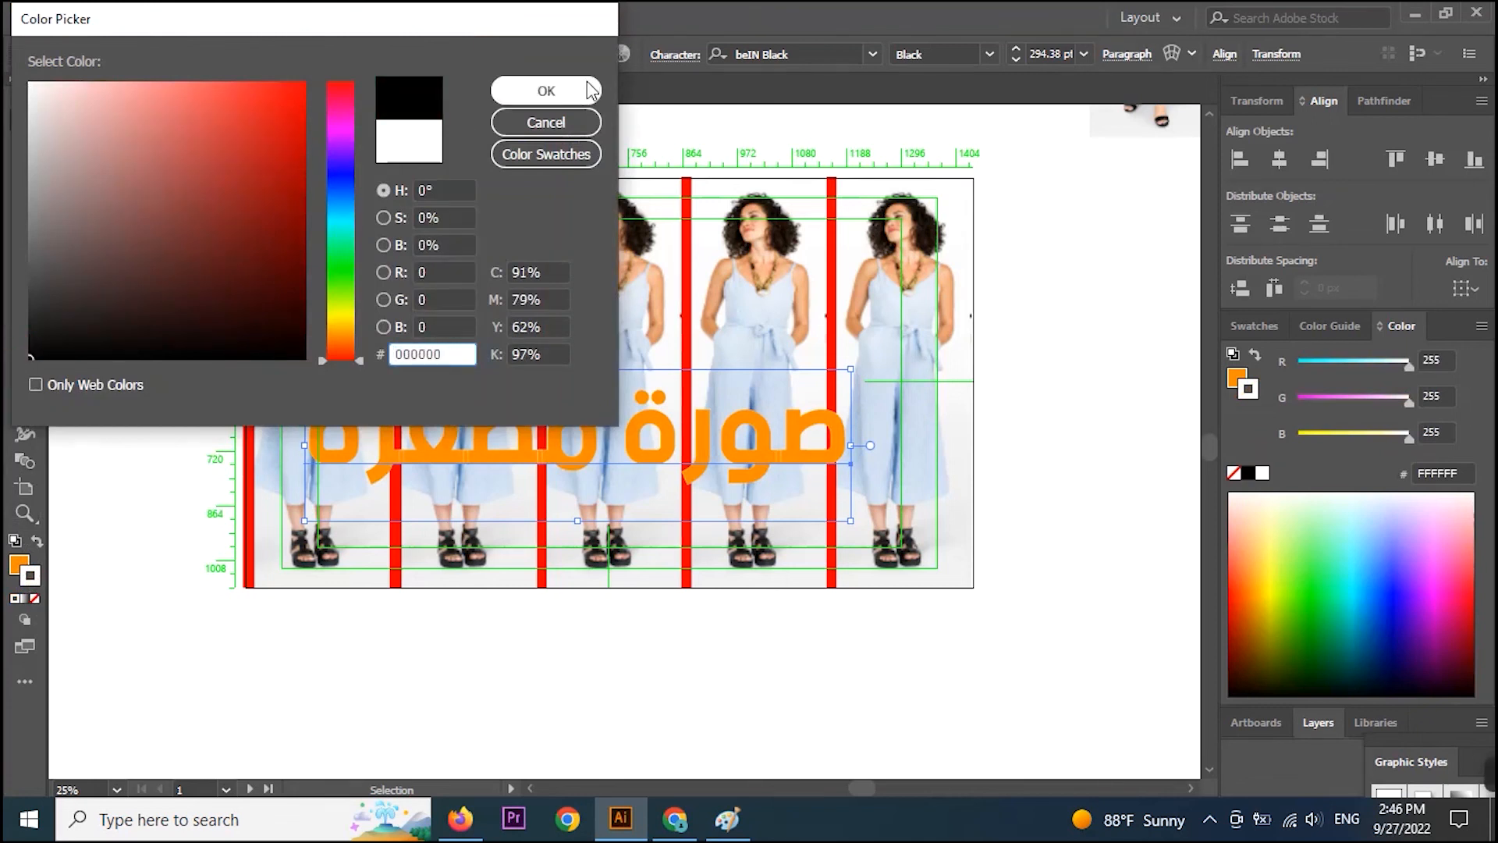
left_click(546, 91)
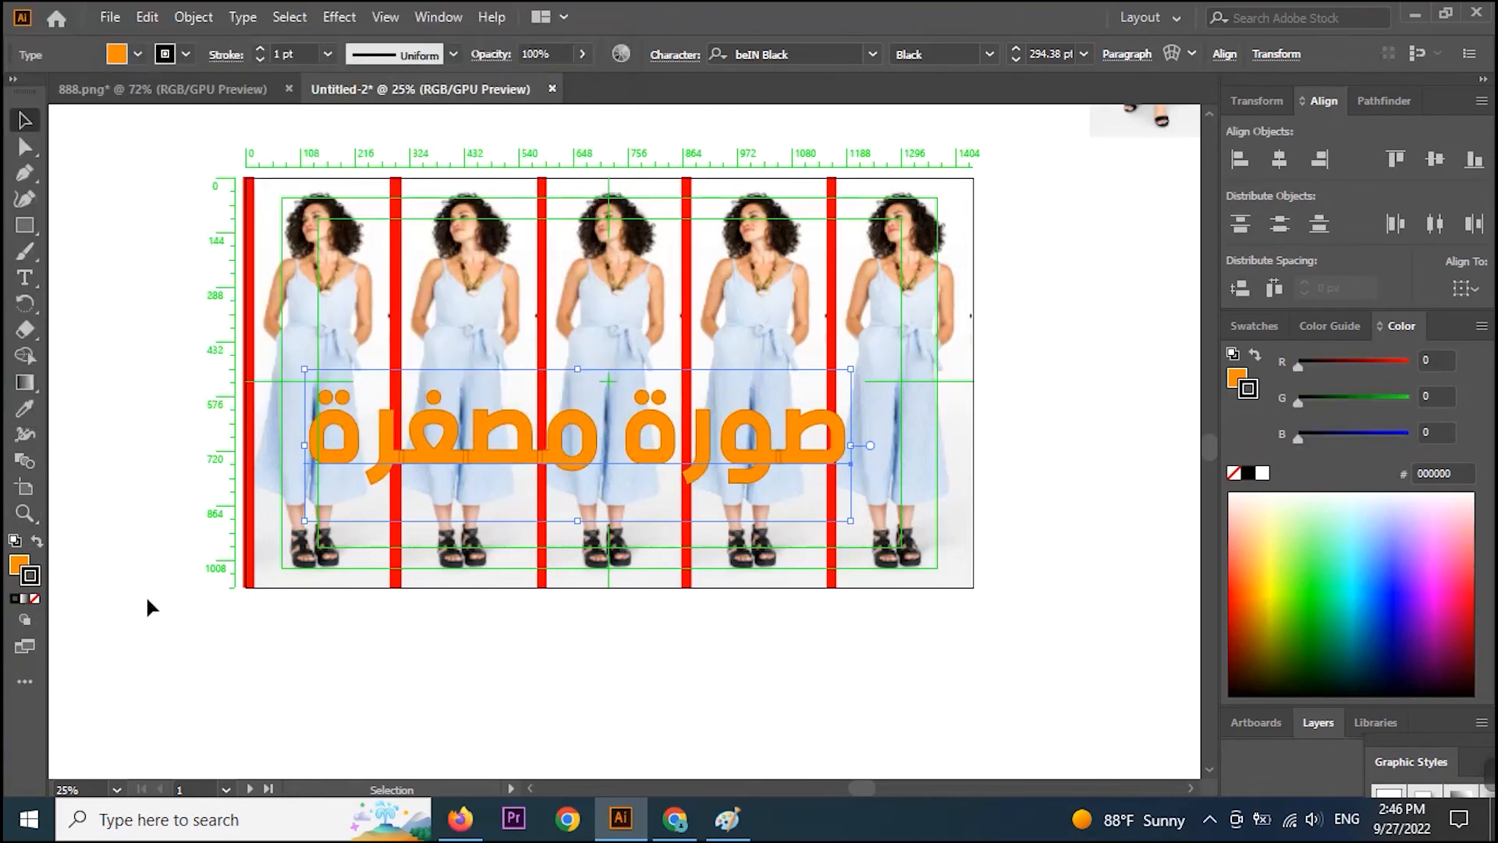
Try to unite the "صورة مصغرة" text into one shape with the Pathfinder's Unite mode.
left_click(1376, 99)
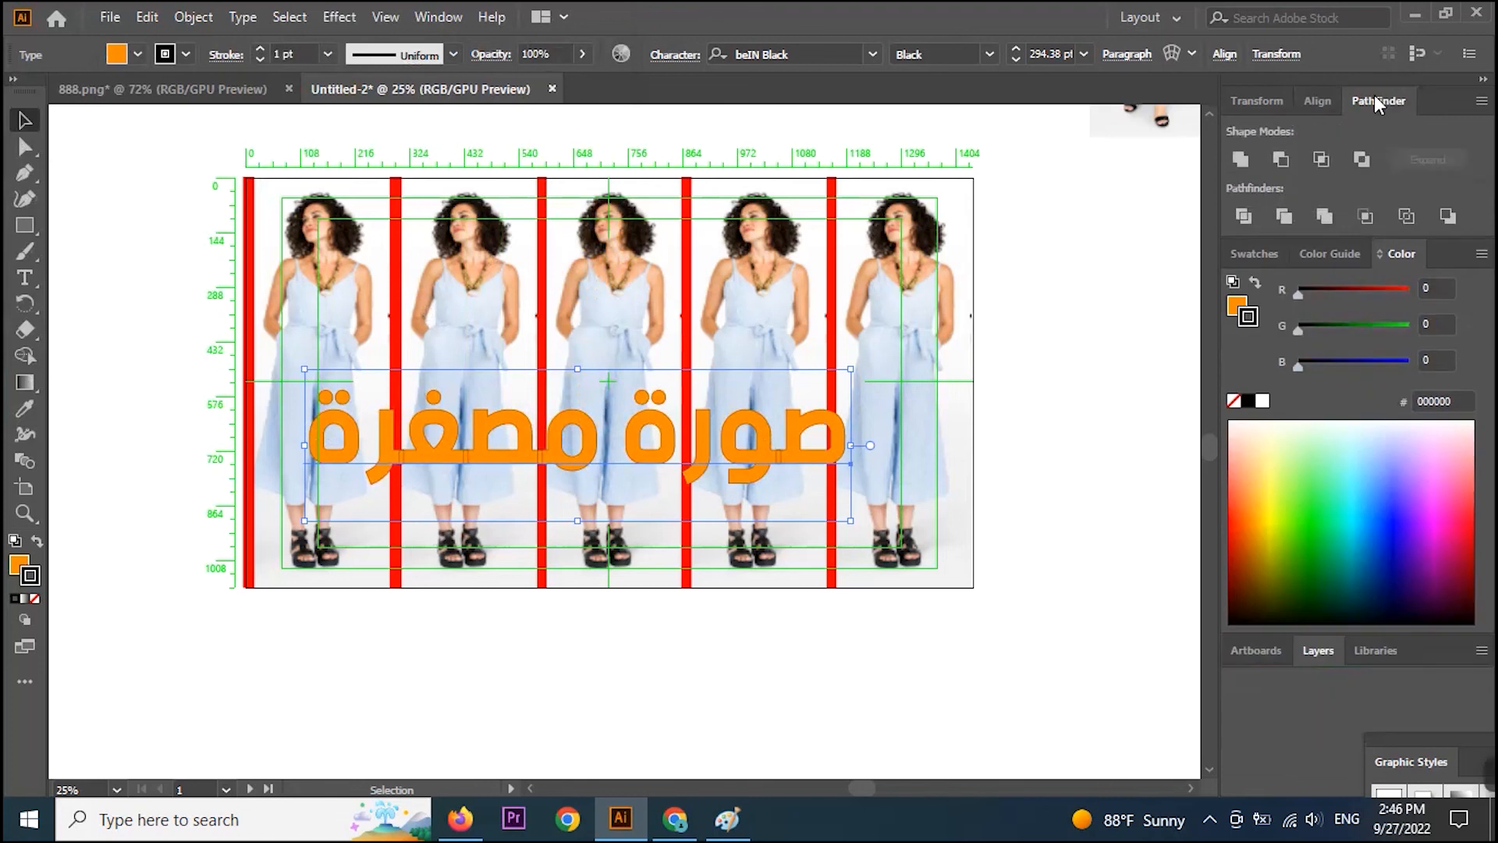
left_click(1245, 164)
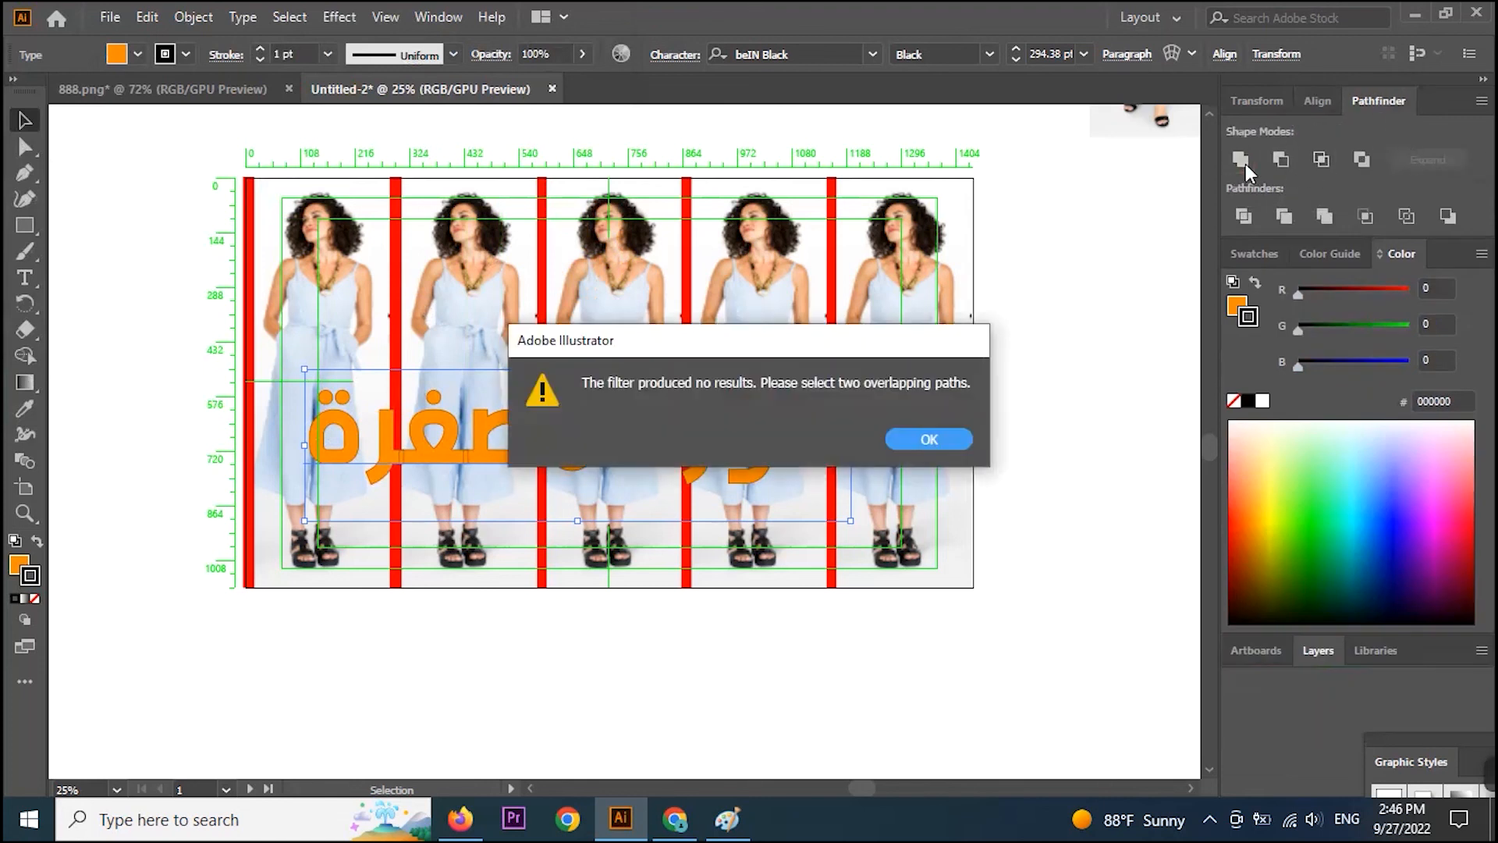
left_click(930, 448)
Convert the "صورة مصغرة" text to outlines and thicken its black stroke to 14 pt.
right_click(669, 447)
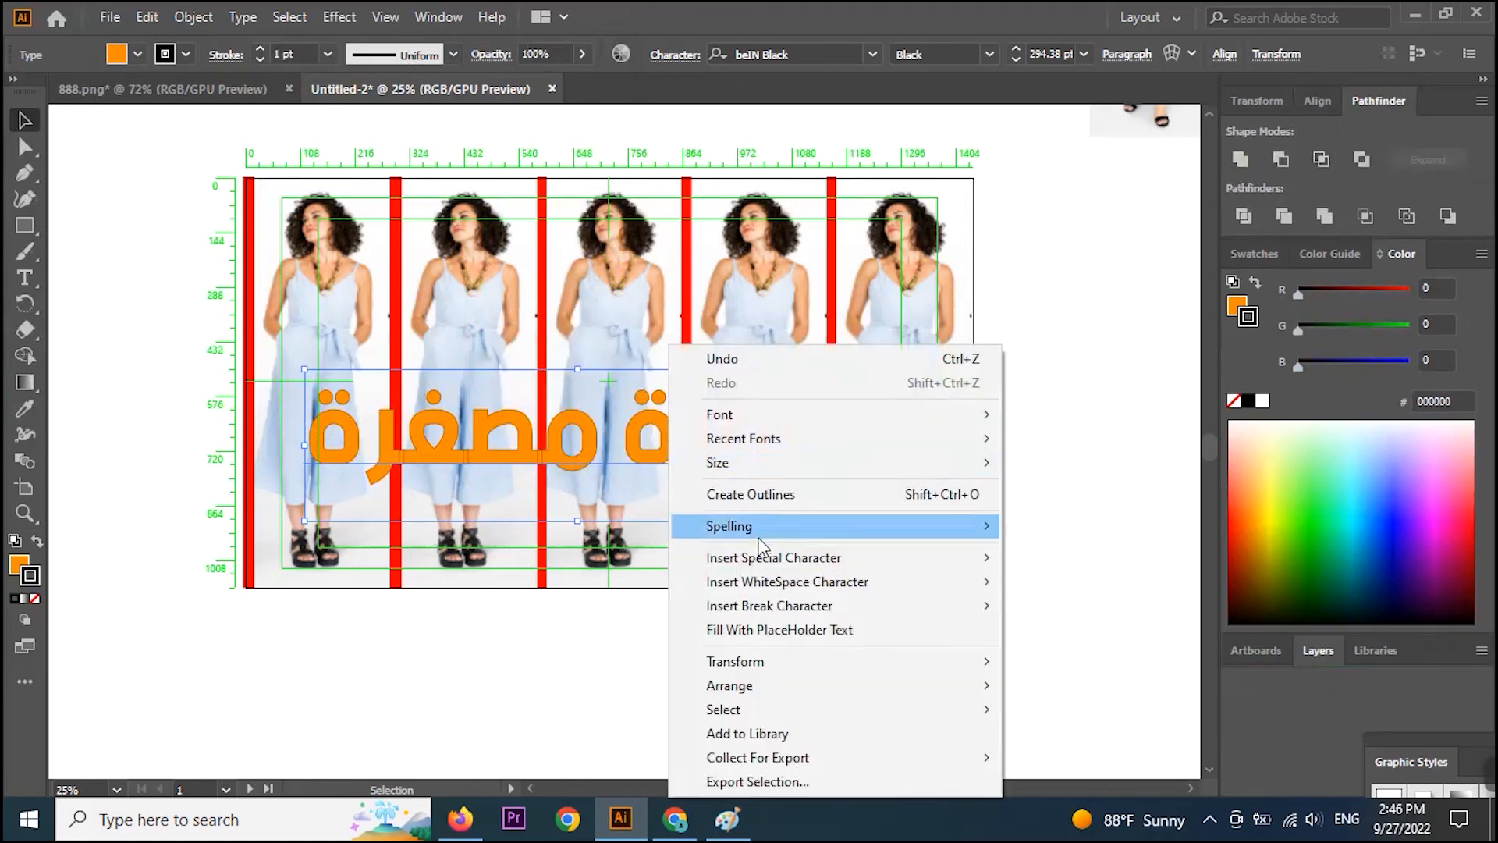
left_click(779, 494)
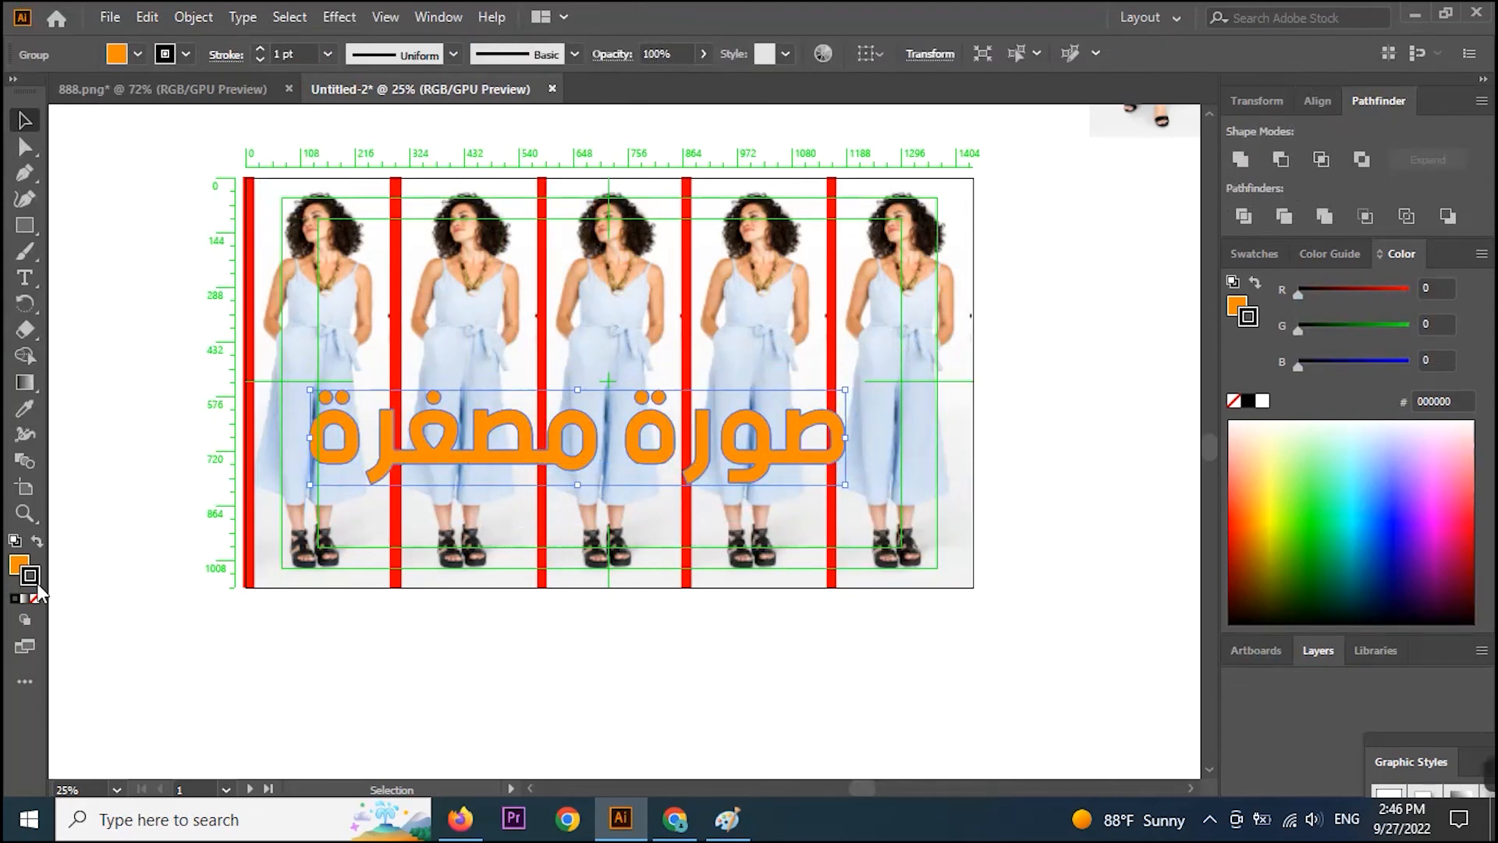
left_click(261, 48)
left_click(260, 49)
left_click(260, 48)
left_click(261, 48)
left_click(261, 49)
left_click(261, 49)
left_click(261, 49)
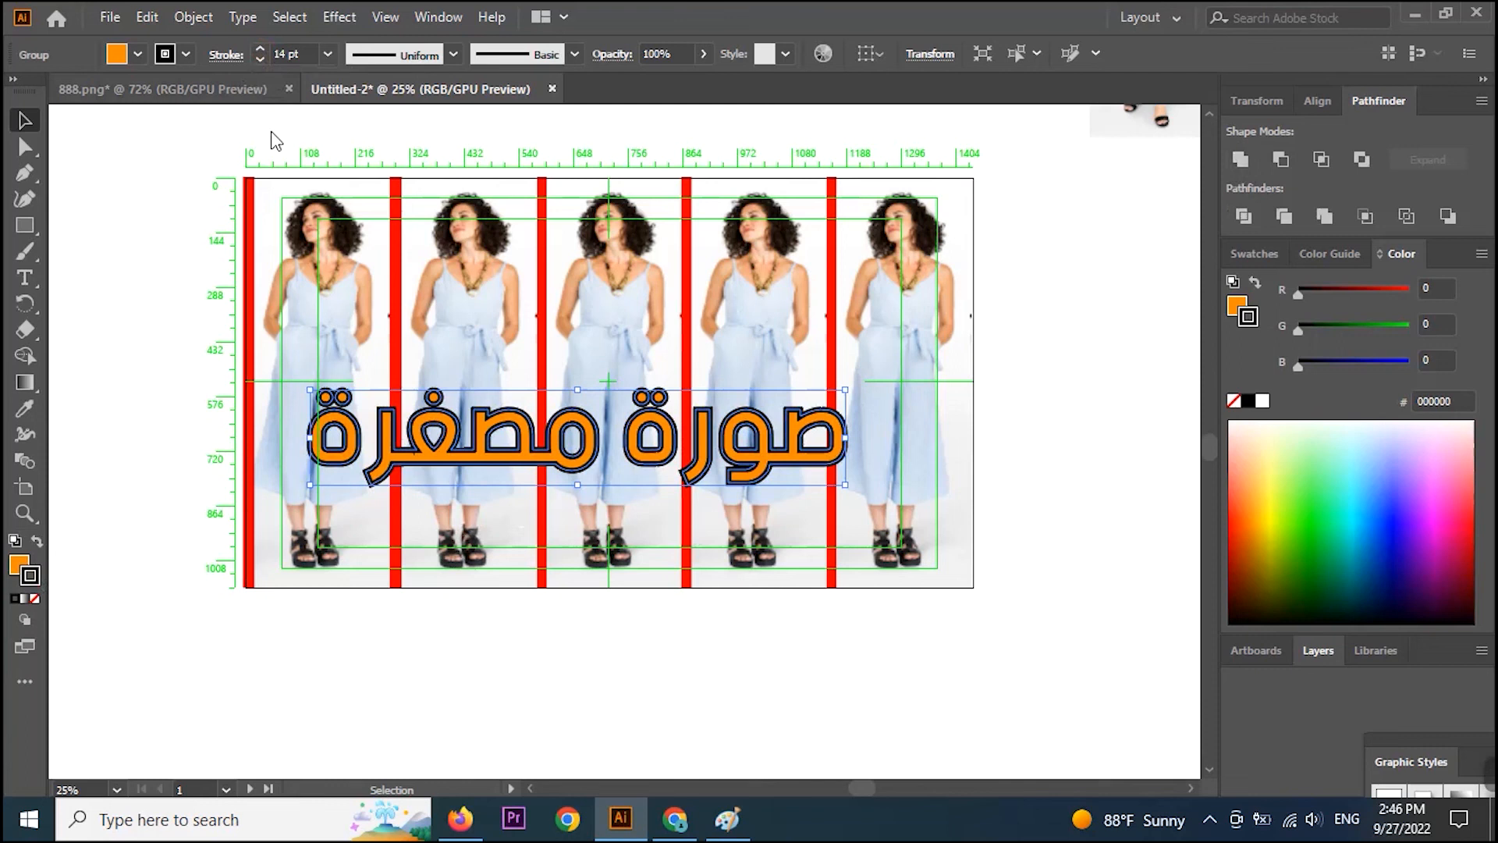
left_click(153, 470)
Select the woman's photos and the red bars behind the title, and lower their opacity to 39%.
key("space")
left_click_drag(606, 482, 684, 574)
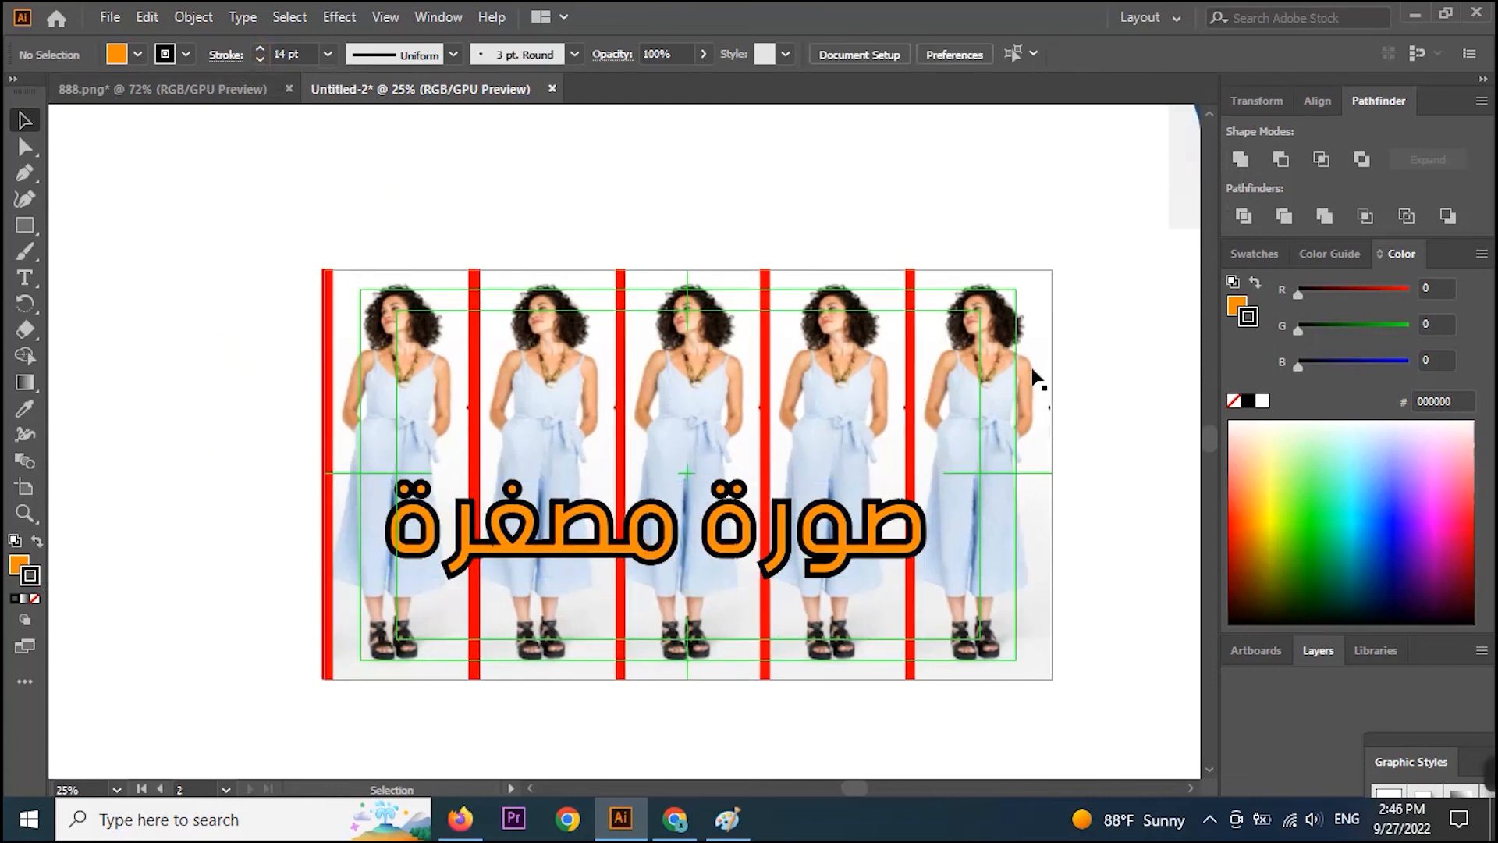
left_click_drag(1073, 373, 275, 395)
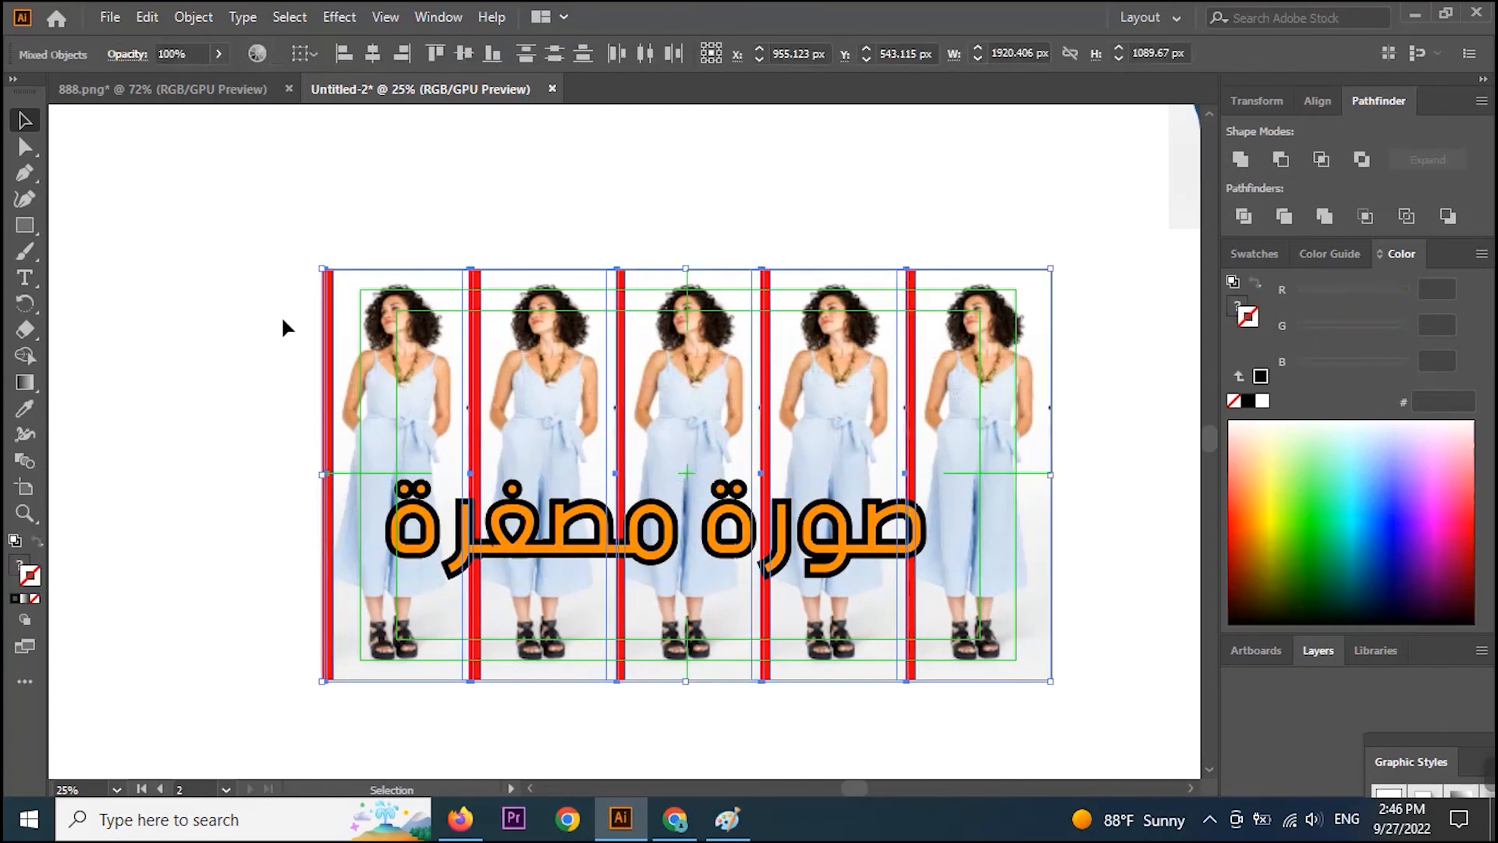
left_click(220, 55)
left_click_drag(216, 81, 166, 99)
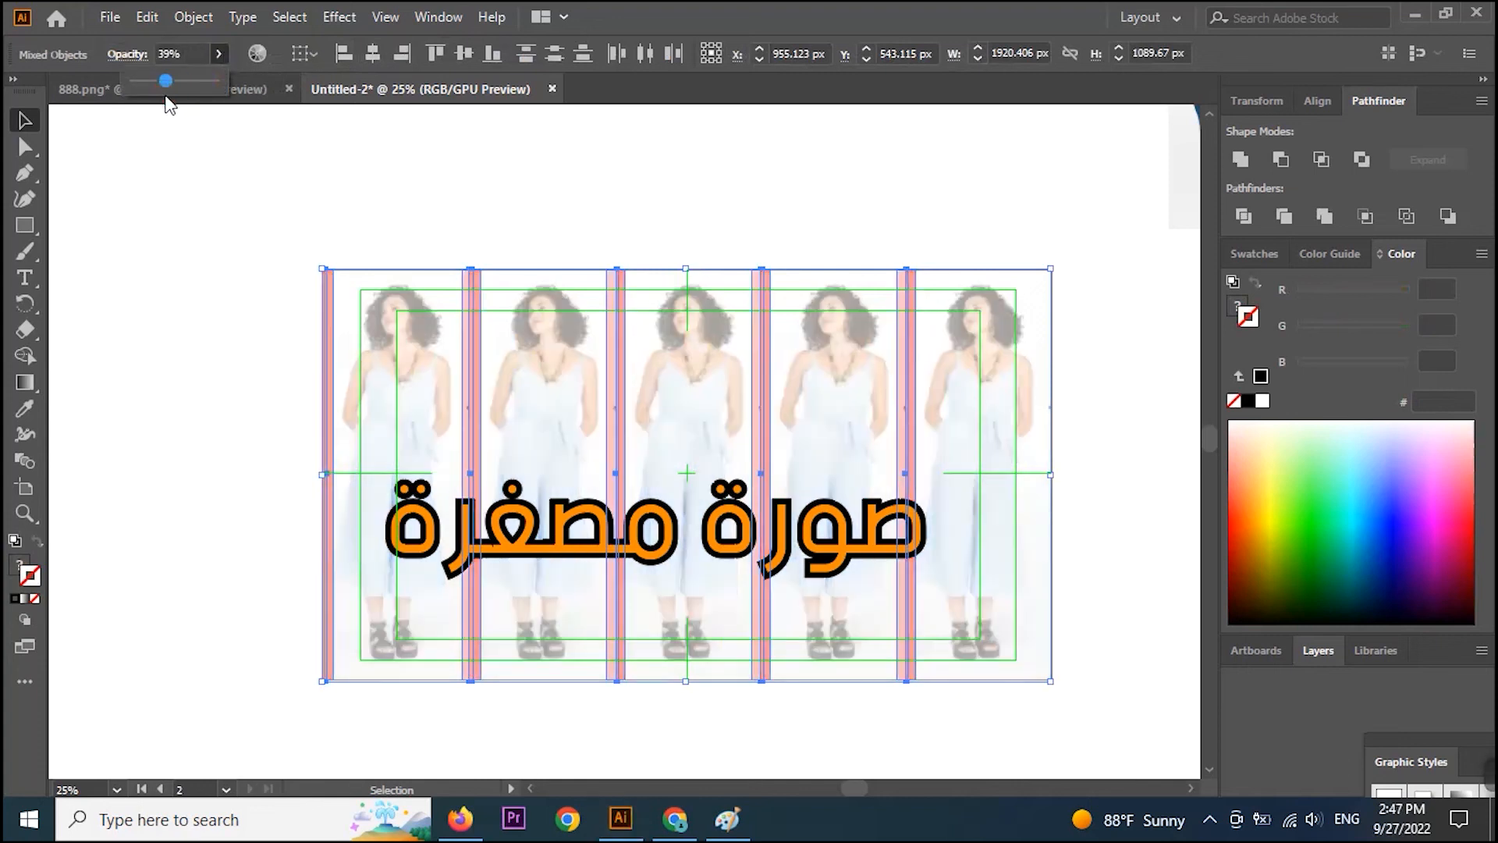
left_click(202, 273)
Shrink the "كيف تصنع" text to about 170 pt and place it just above the right half of "صورة مصغرة".
left_click_drag(698, 254, 670, 358)
left_click_drag(911, 164, 777, 550)
left_click_drag(888, 466, 695, 528)
left_click_drag(676, 583, 874, 581)
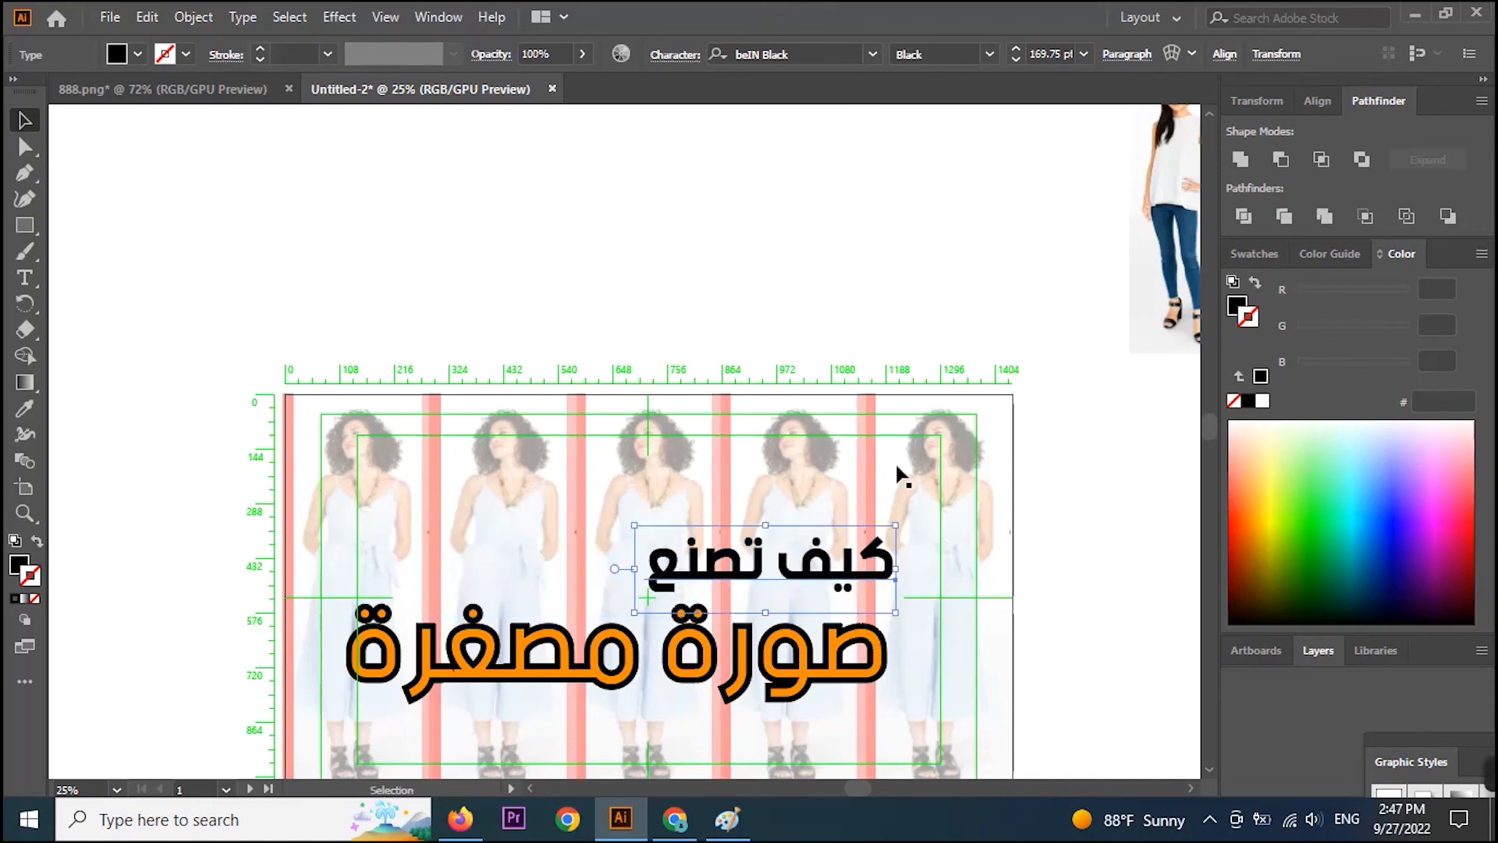
Copy the orange fill and black stroke of "صورة مصغرة" onto "كيف تصنع" with the Eyedropper, and reduce its stroke to 3 pt.
scroll(179, 521, "down", 5)
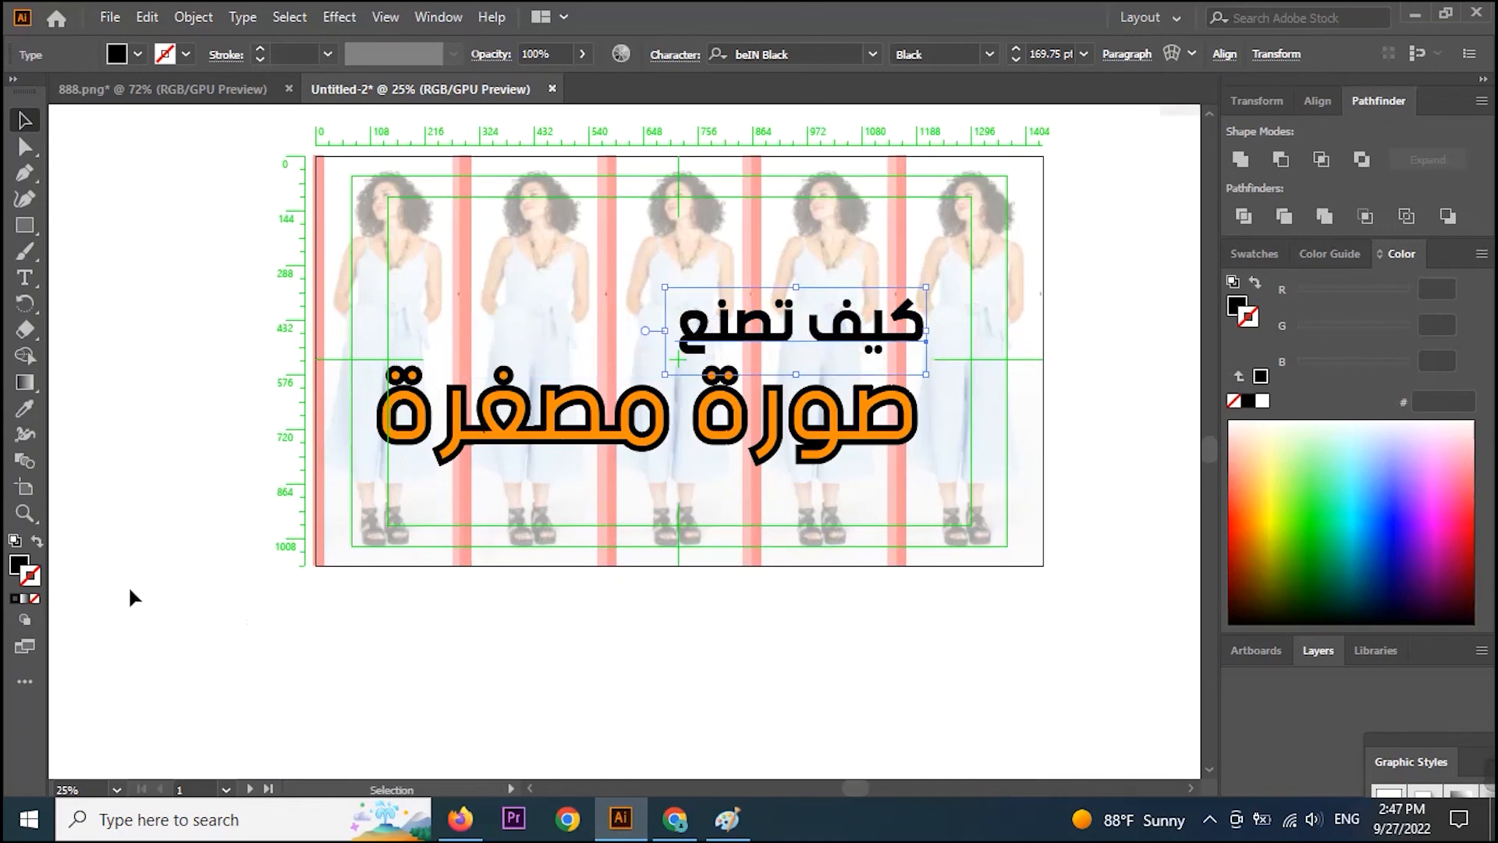
left_click(25, 408)
left_click(479, 426)
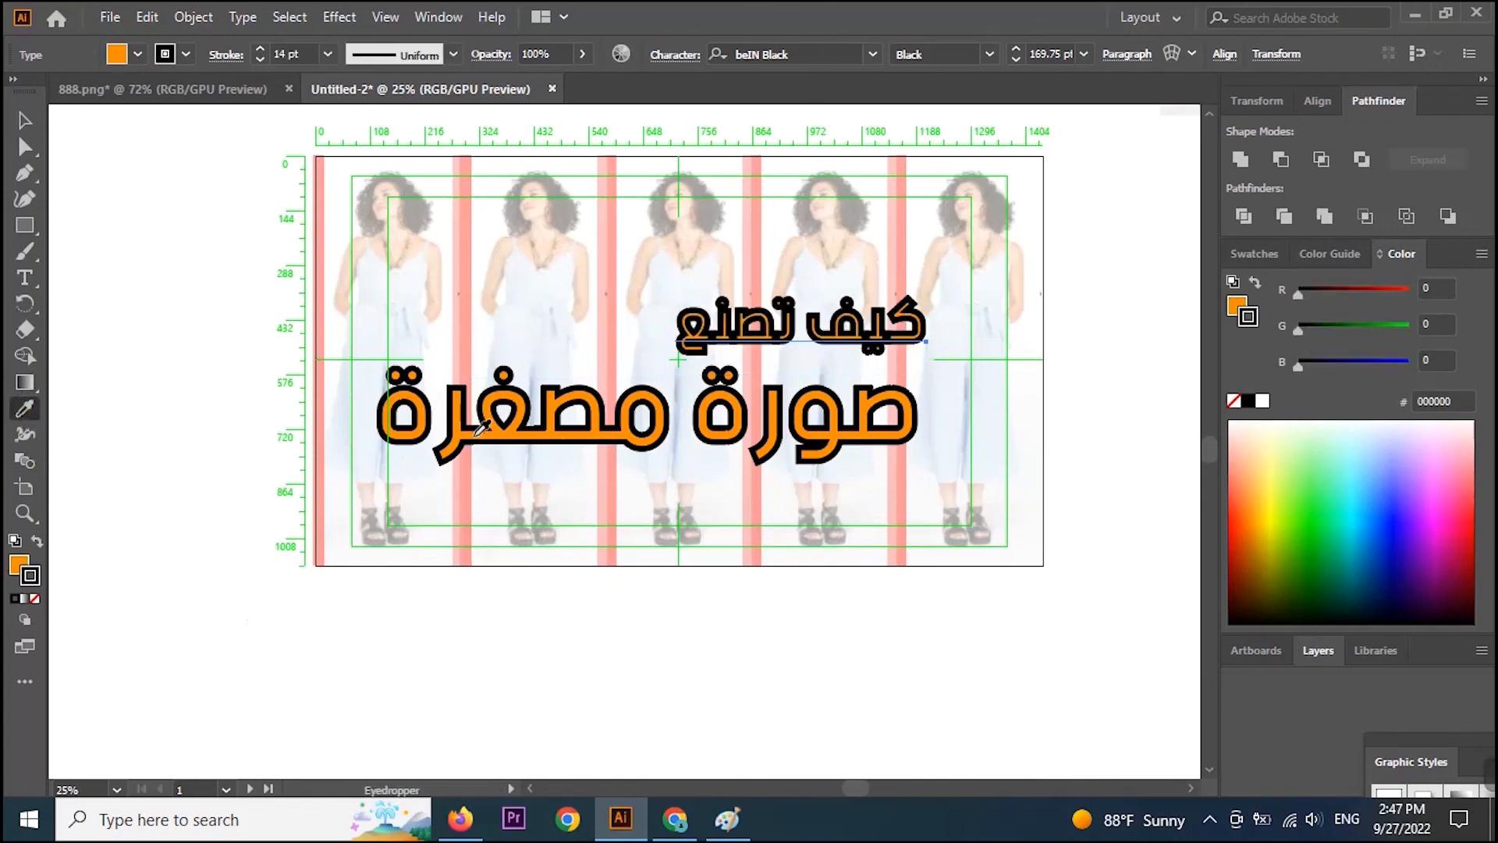
left_click(260, 61)
left_click(260, 61)
left_click(260, 61)
left_click(260, 61)
left_click(260, 61)
left_click(260, 61)
left_click(260, 61)
left_click(260, 61)
left_click(260, 60)
left_click(260, 61)
left_click(260, 61)
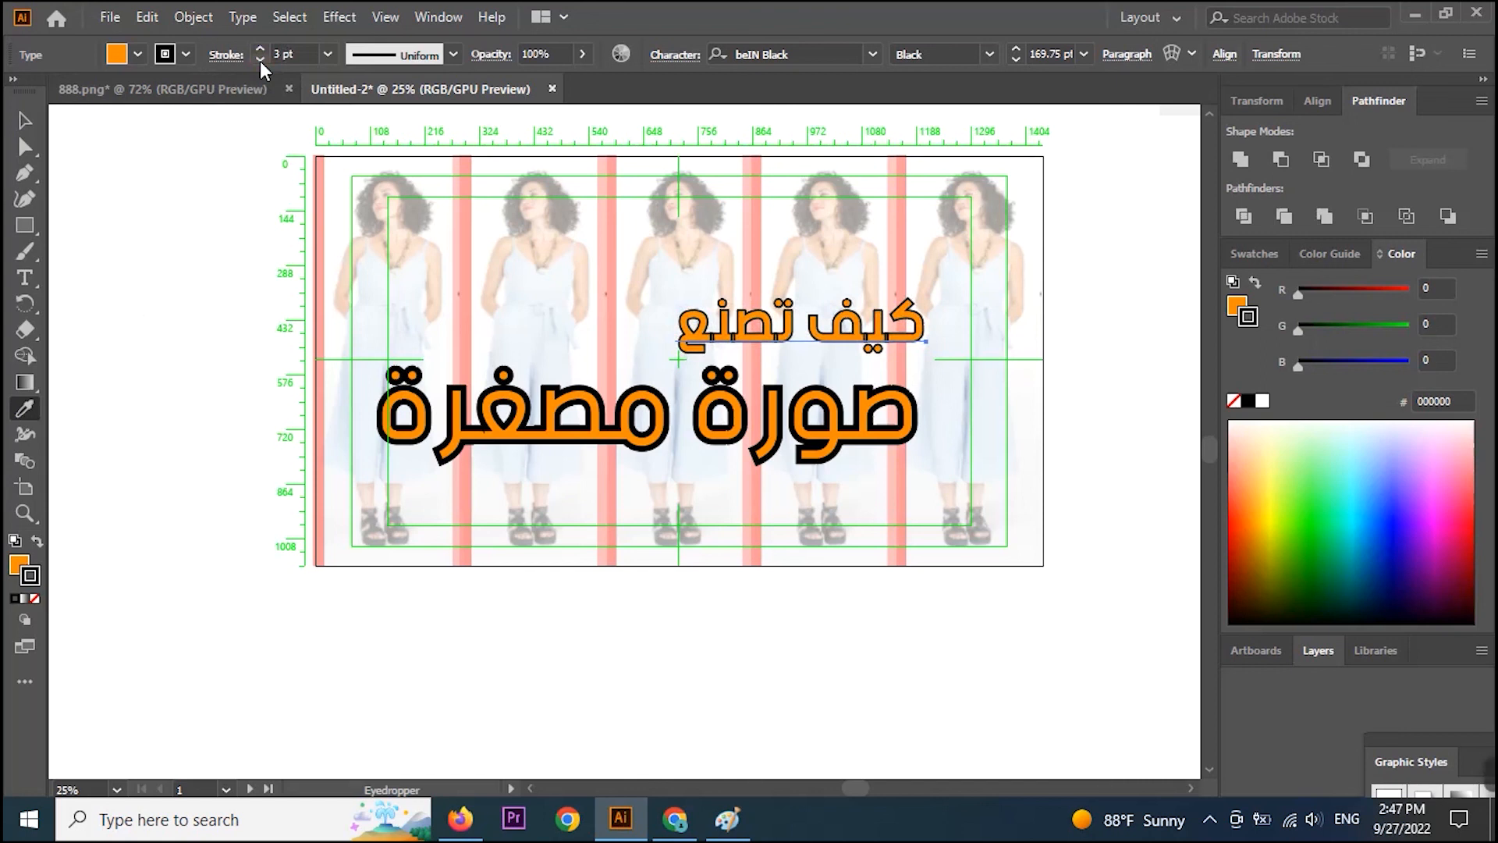
Convert the "كيف تصنع" text to outlines and deselect it.
key("v")
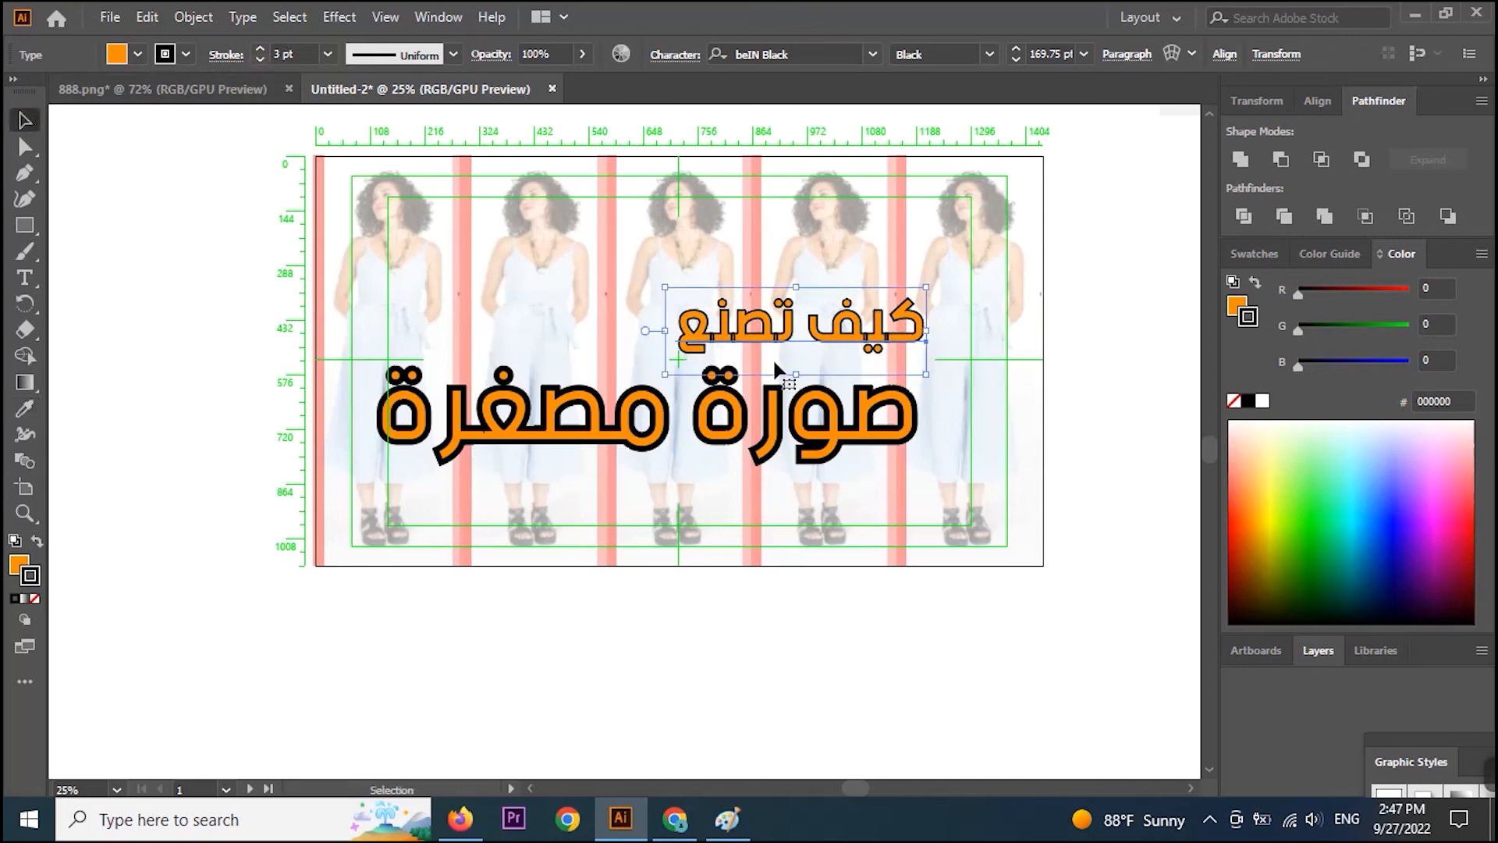
right_click(775, 340)
left_click(919, 488)
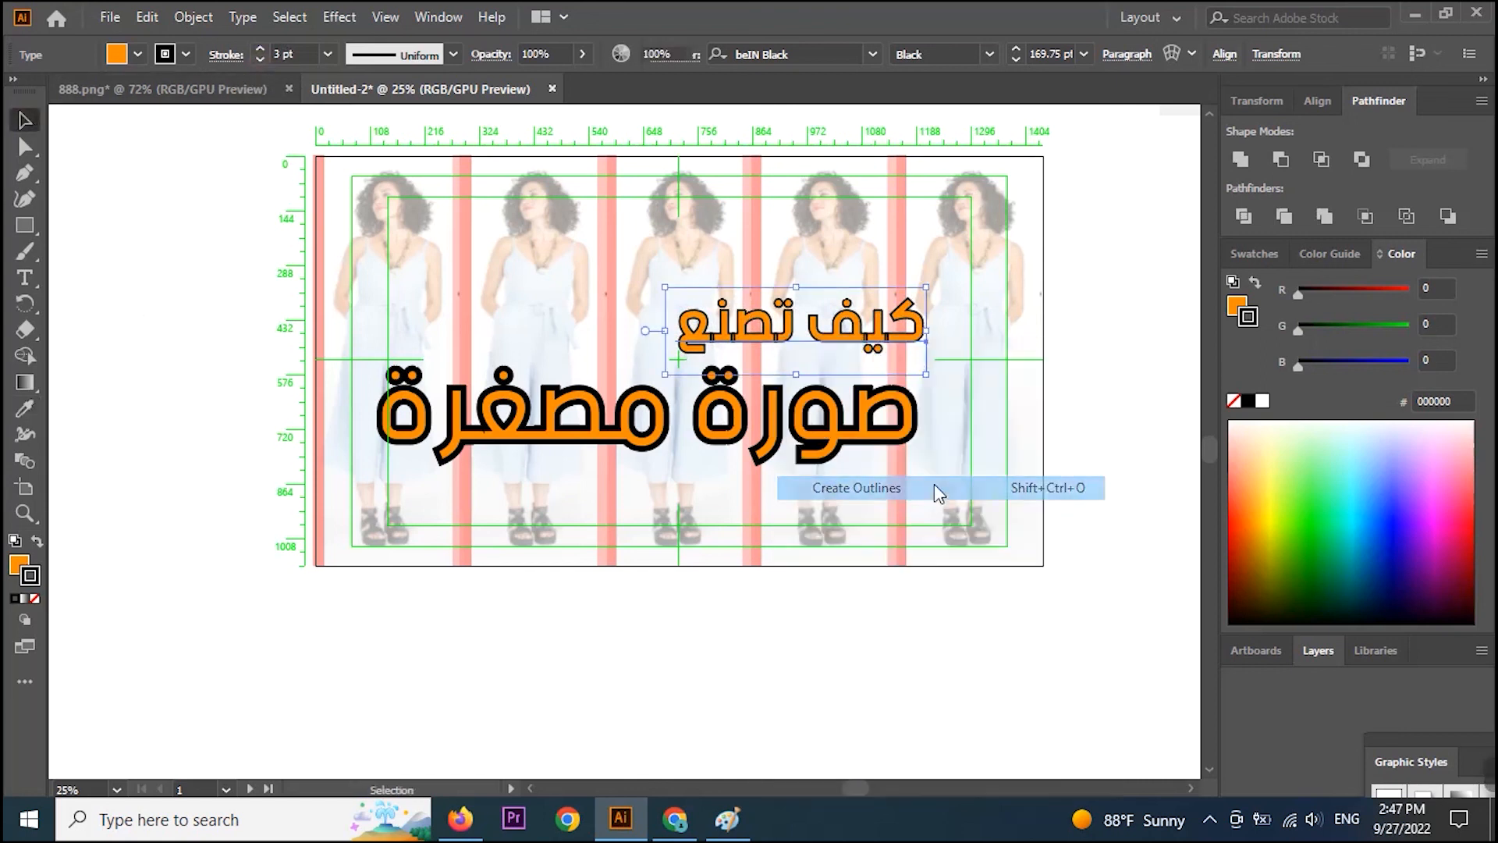
left_click(1085, 535)
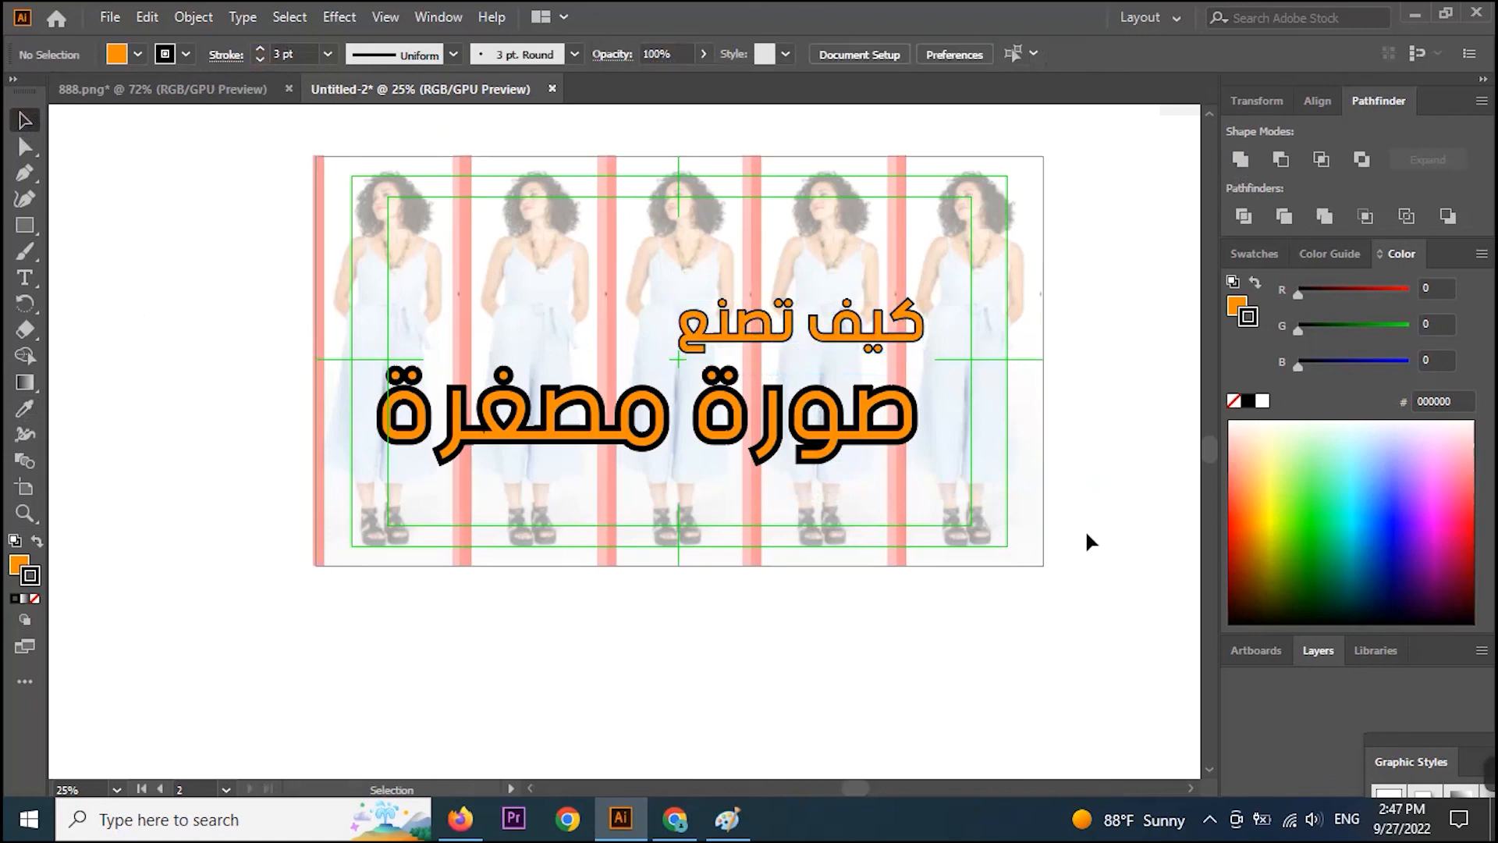